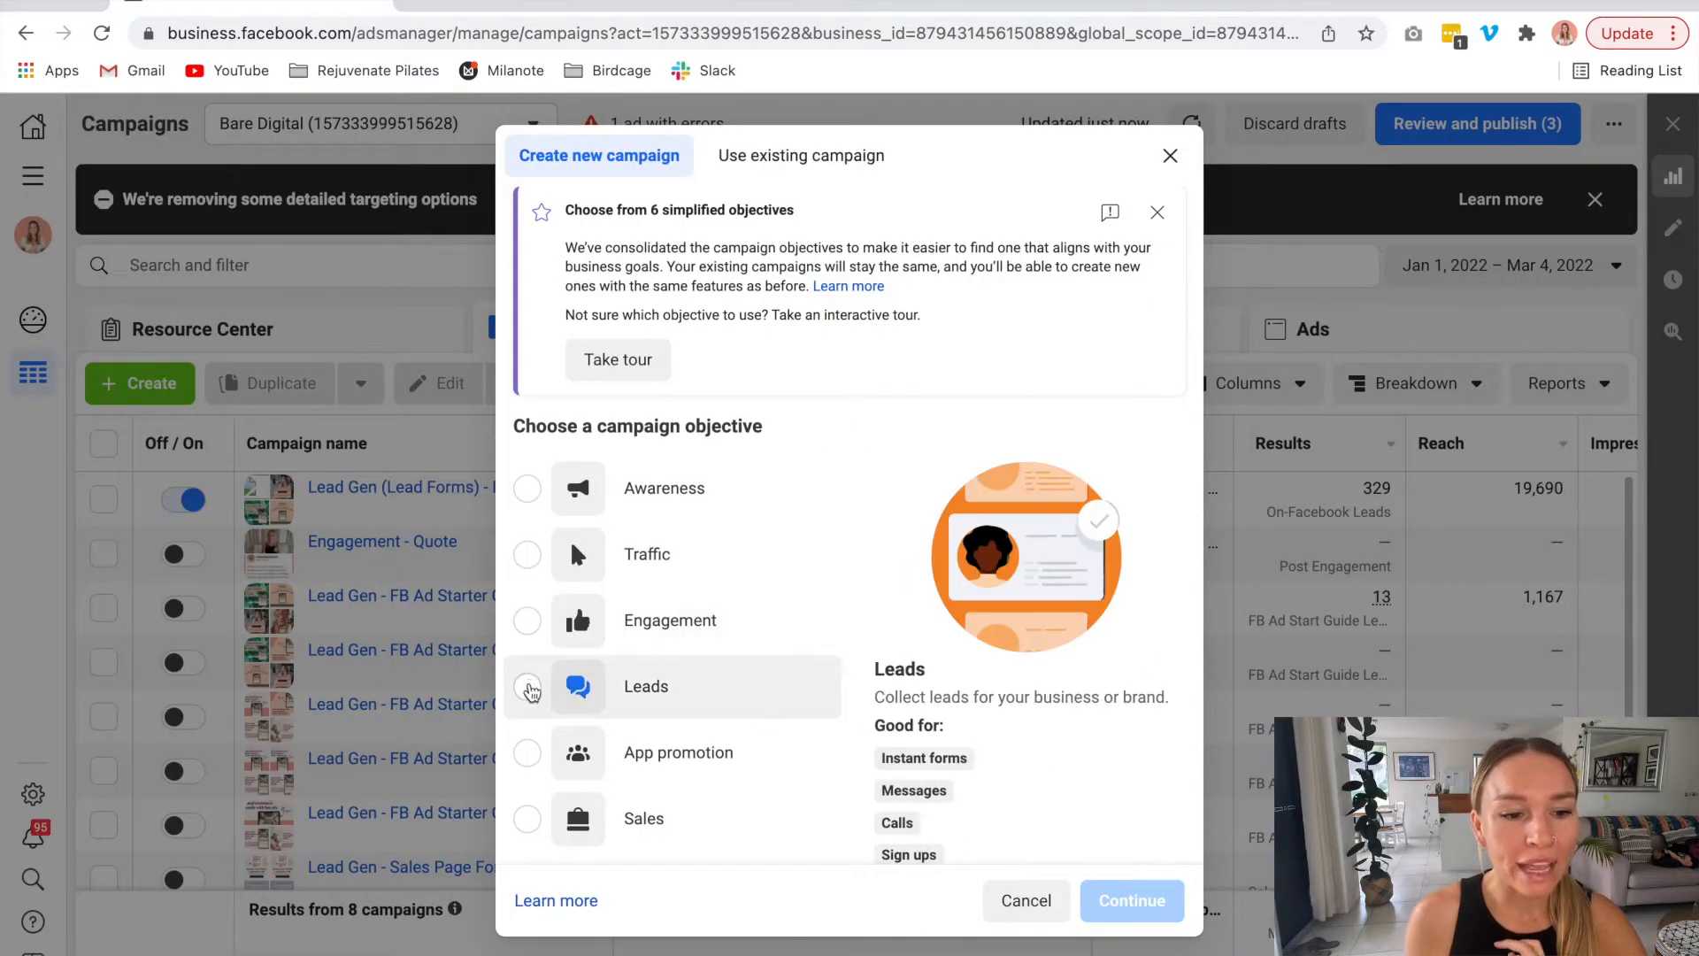
# Create a new campaign with the Leads objective.
pyautogui.click(531, 687)
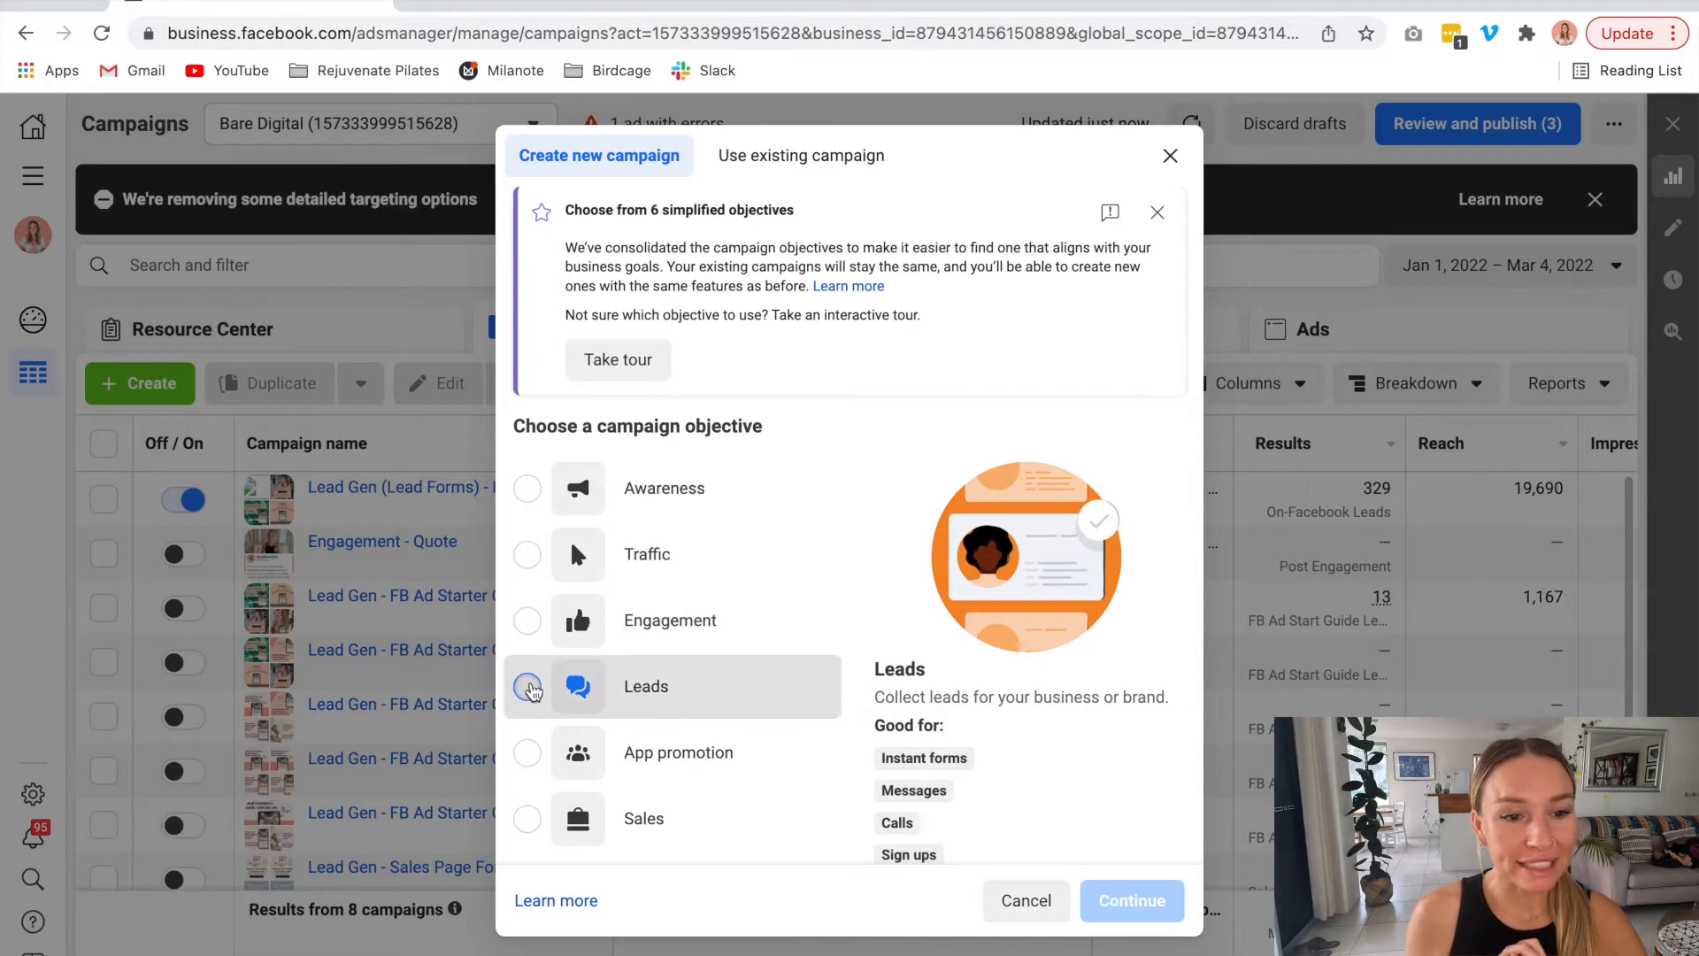
pyautogui.scroll(-2, 766, 657)
pyautogui.click(1119, 898)
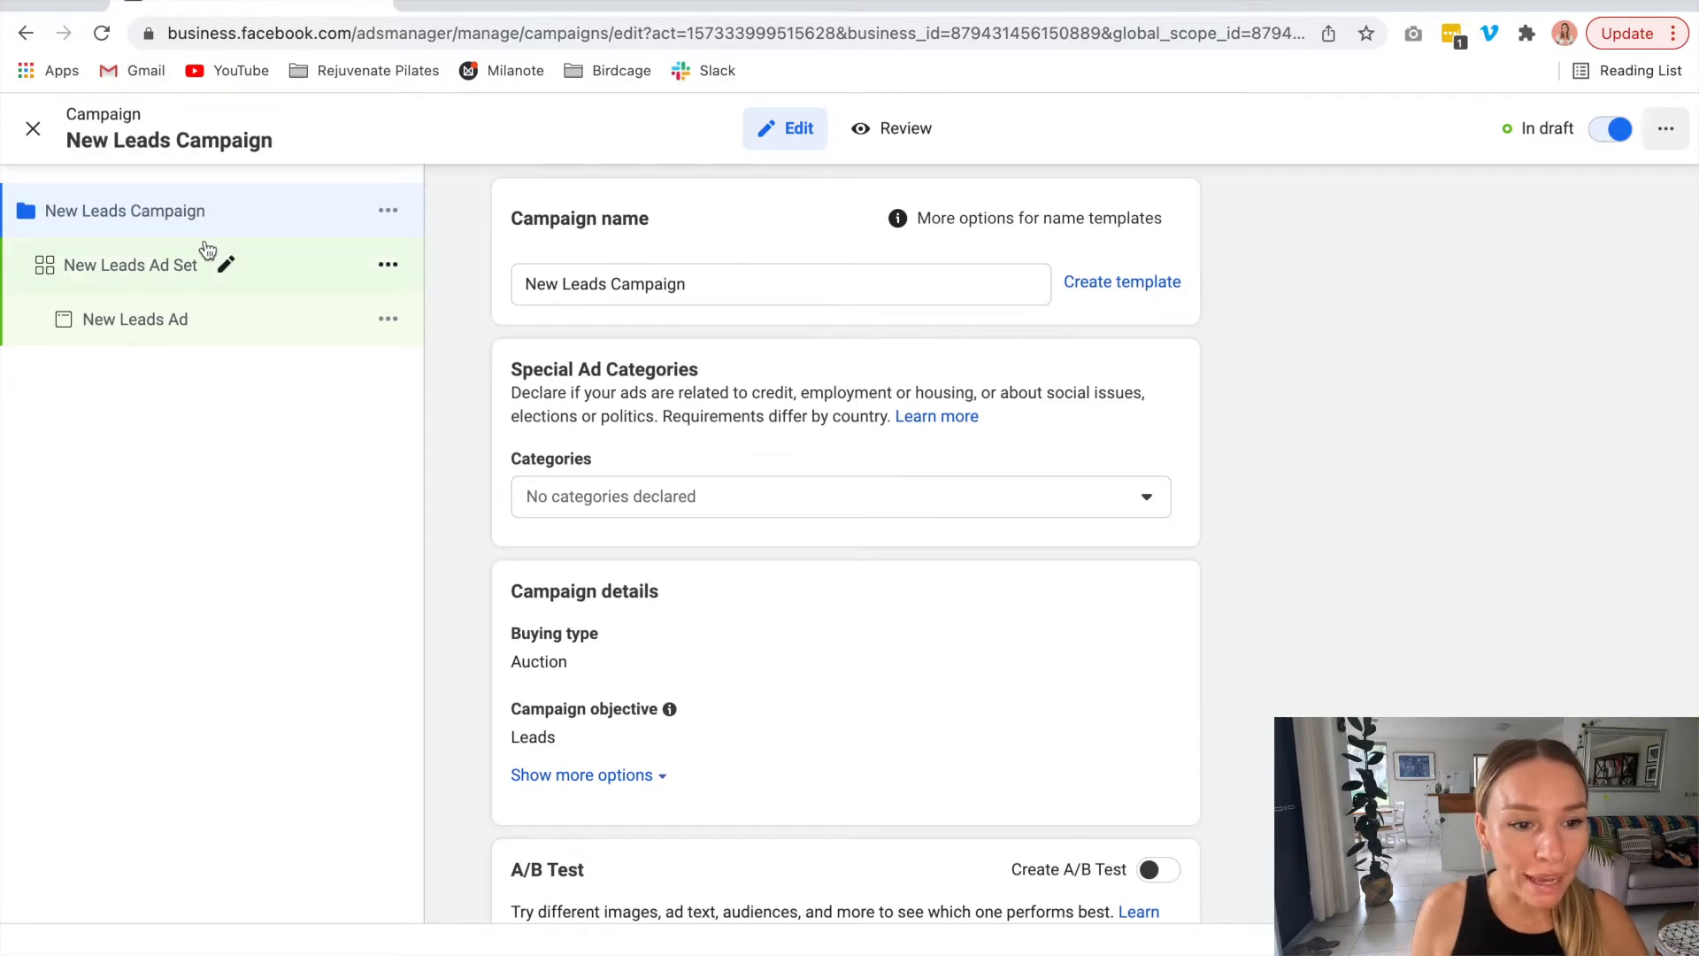
# Open the New Leads Ad Set and review its conversion location options, keeping Instant forms selected.
pyautogui.click(142, 271)
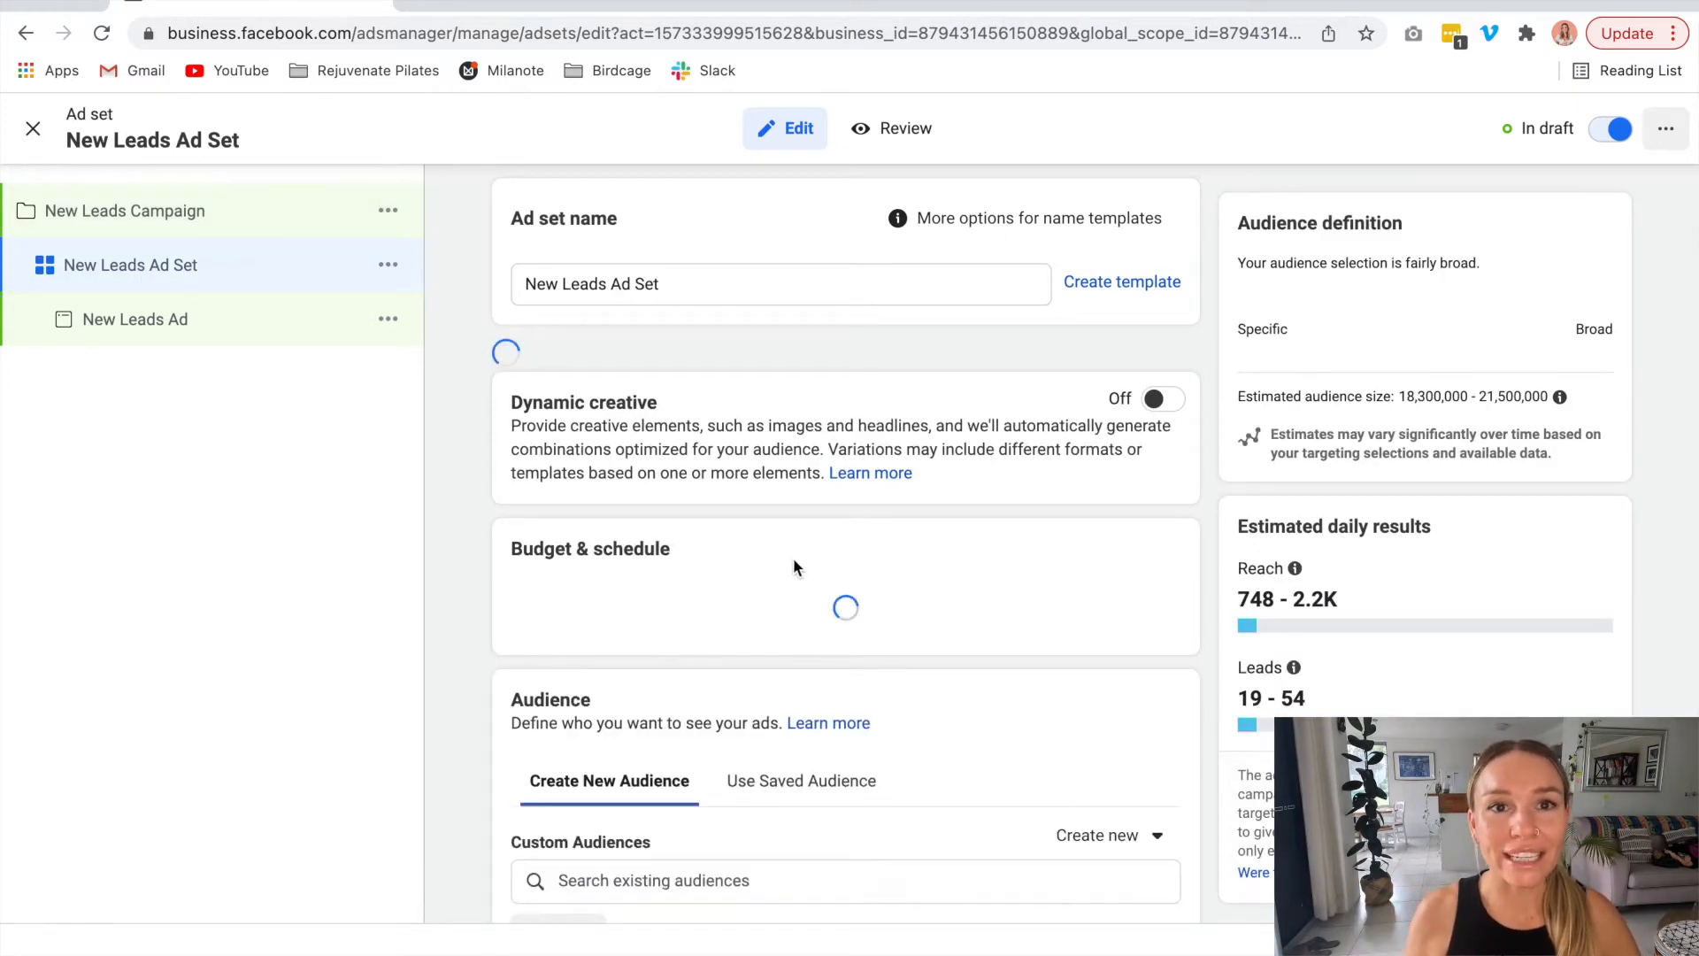
pyautogui.scroll(-2, 662, 407)
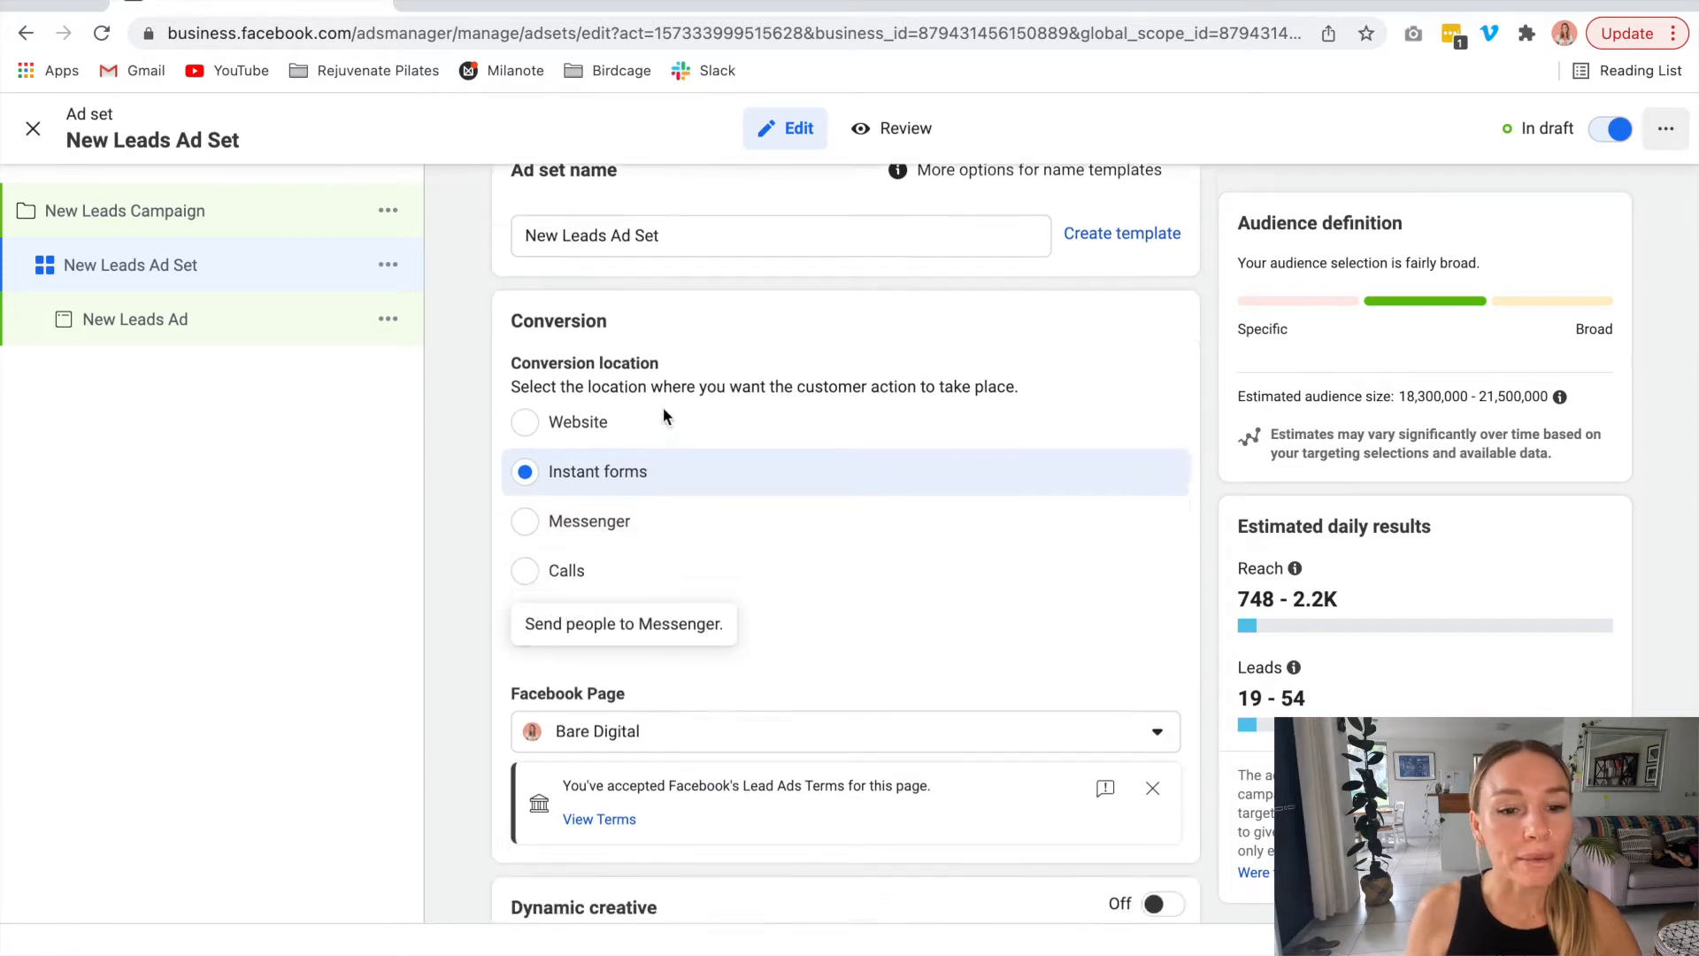
pyautogui.scroll(-1, 662, 407)
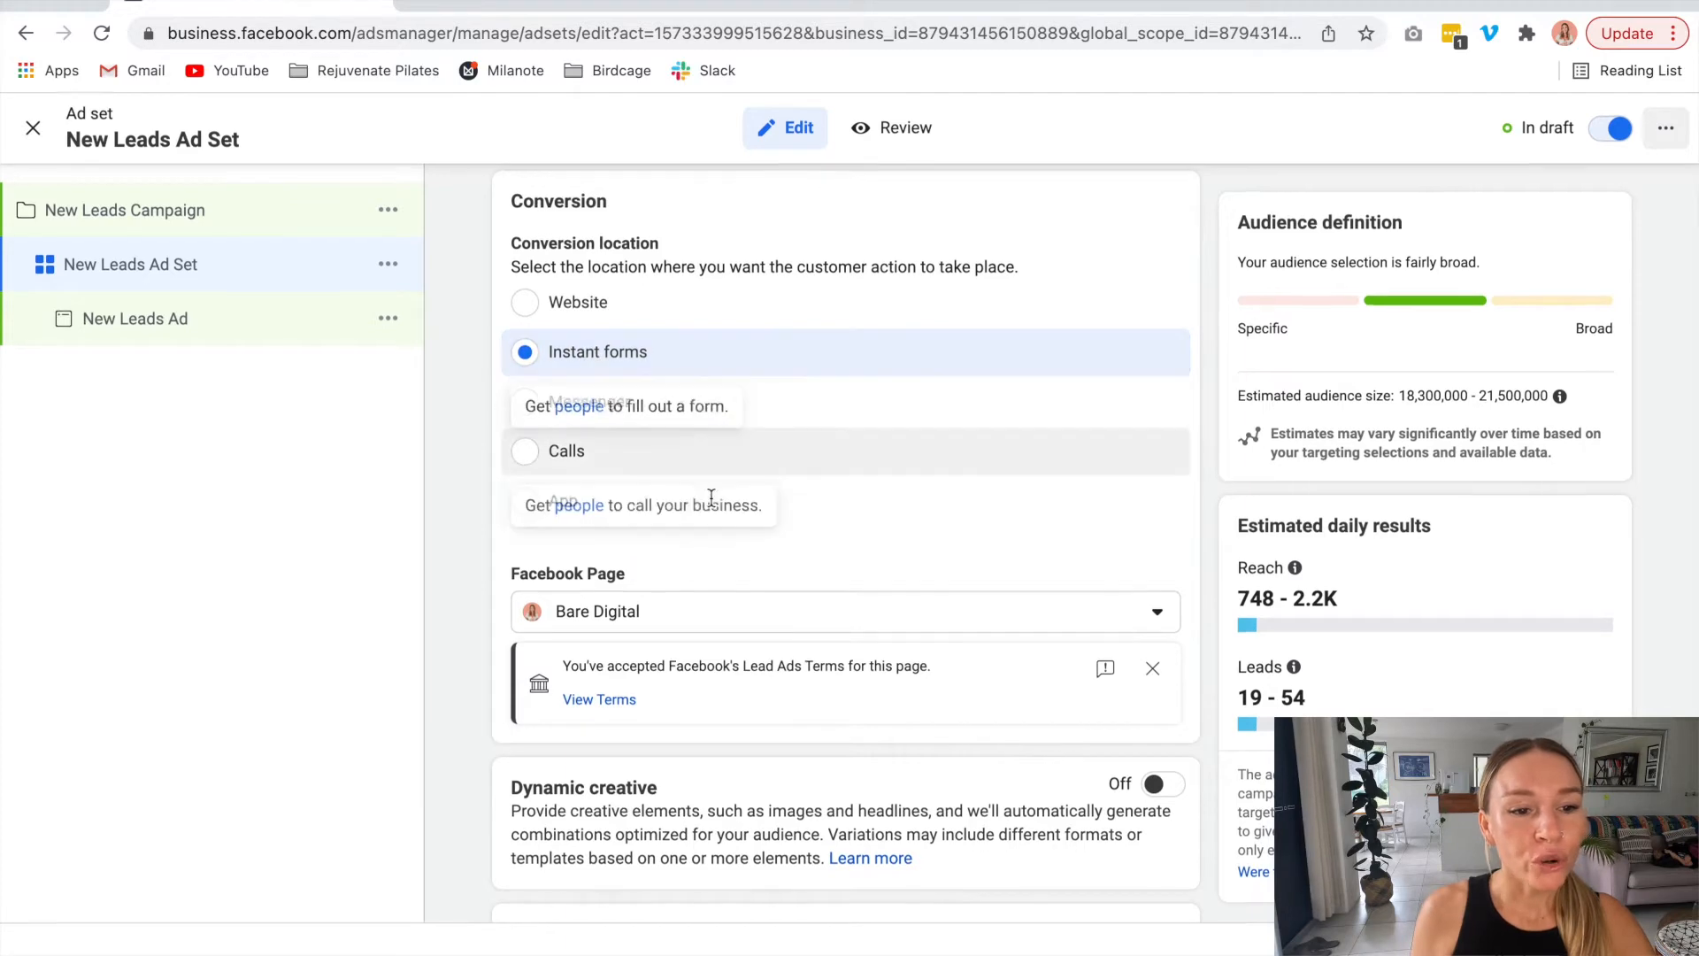
pyautogui.scroll(2, 703, 402)
pyautogui.scroll(-3, 704, 403)
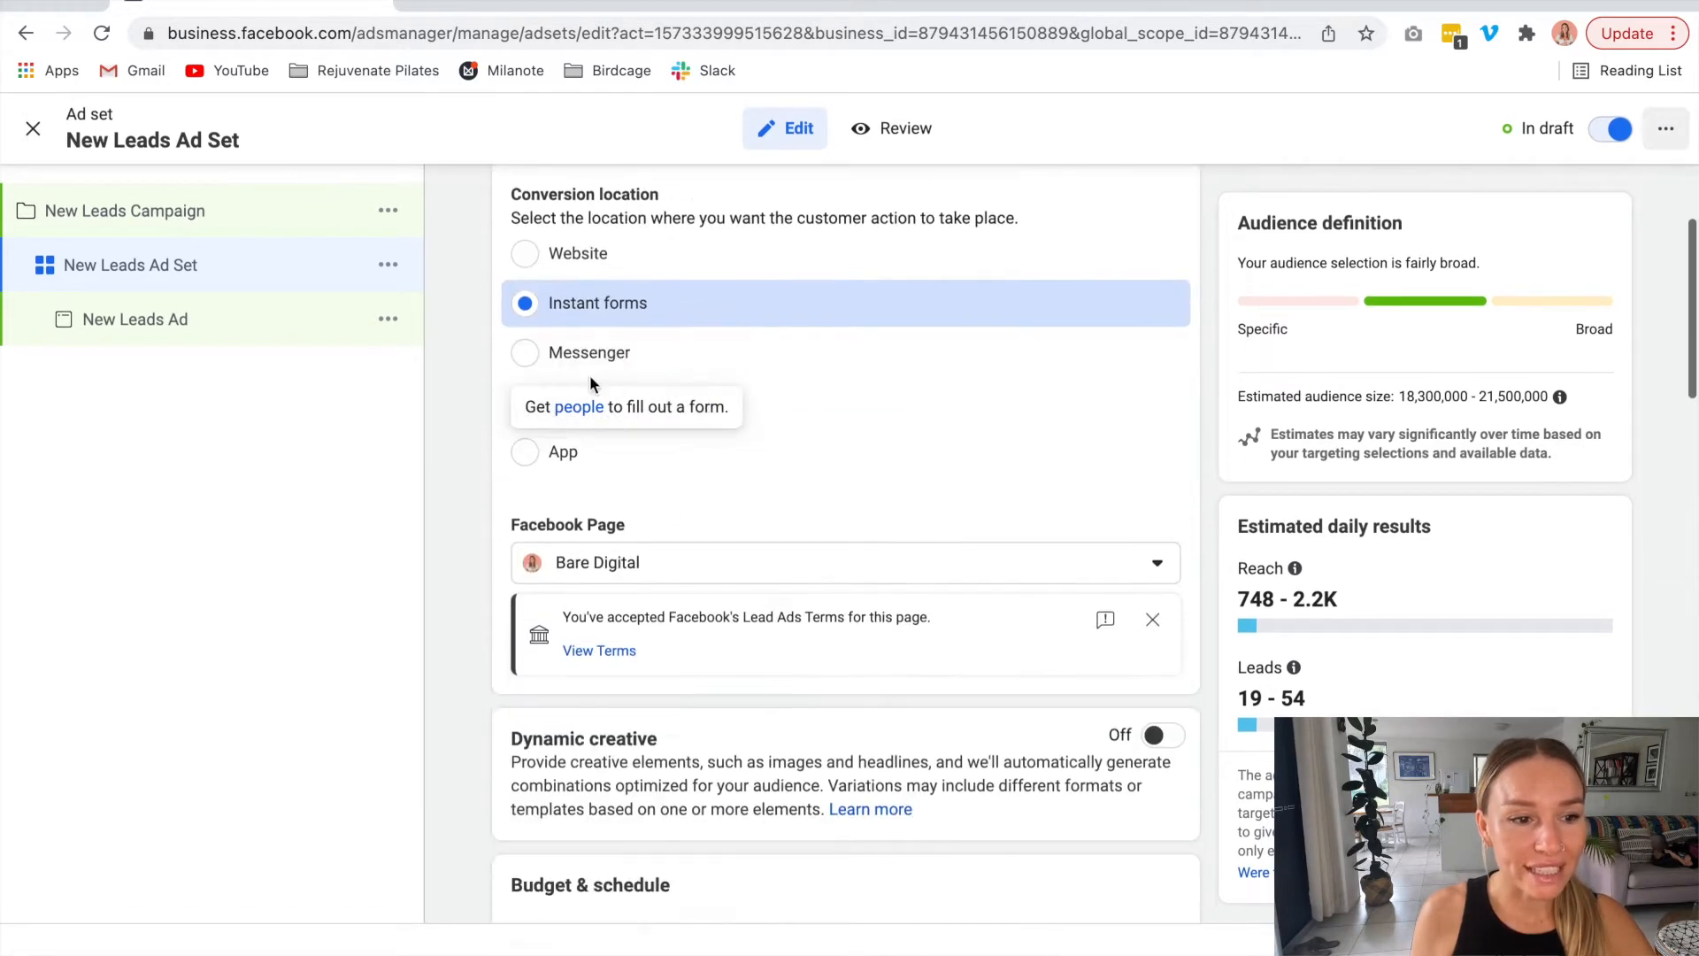
# Open the New Leads Ad and examine its setup down to the Instant form options under Destination.
pyautogui.click(98, 321)
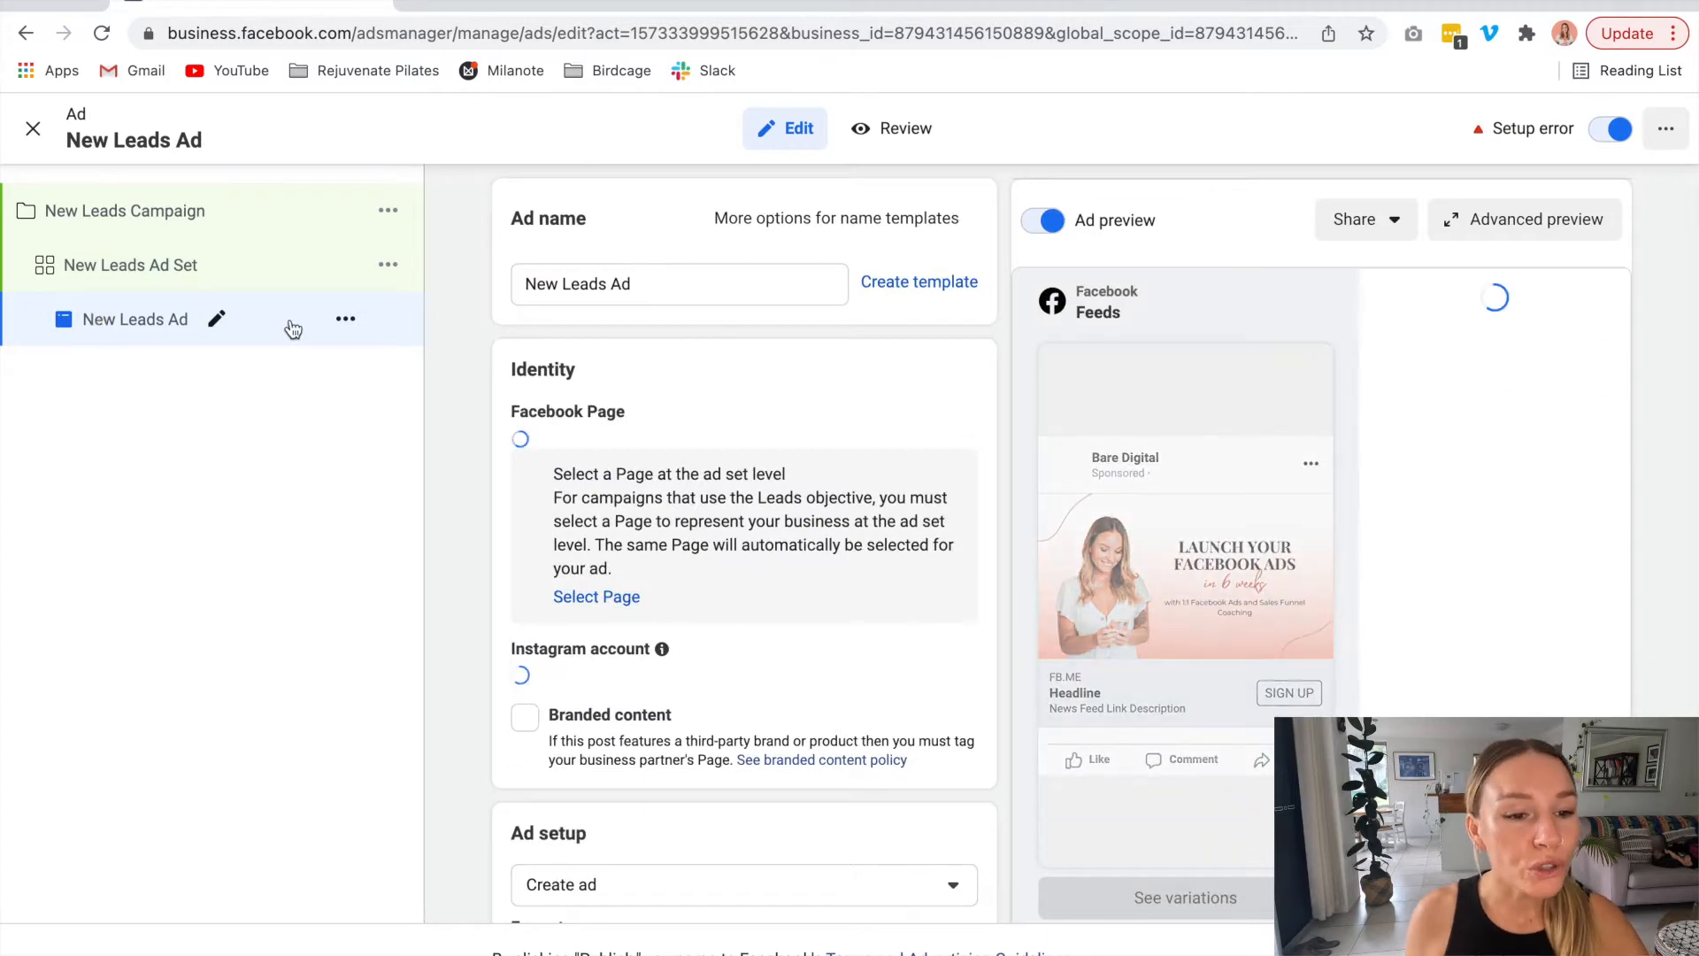
pyautogui.scroll(-5, 517, 397)
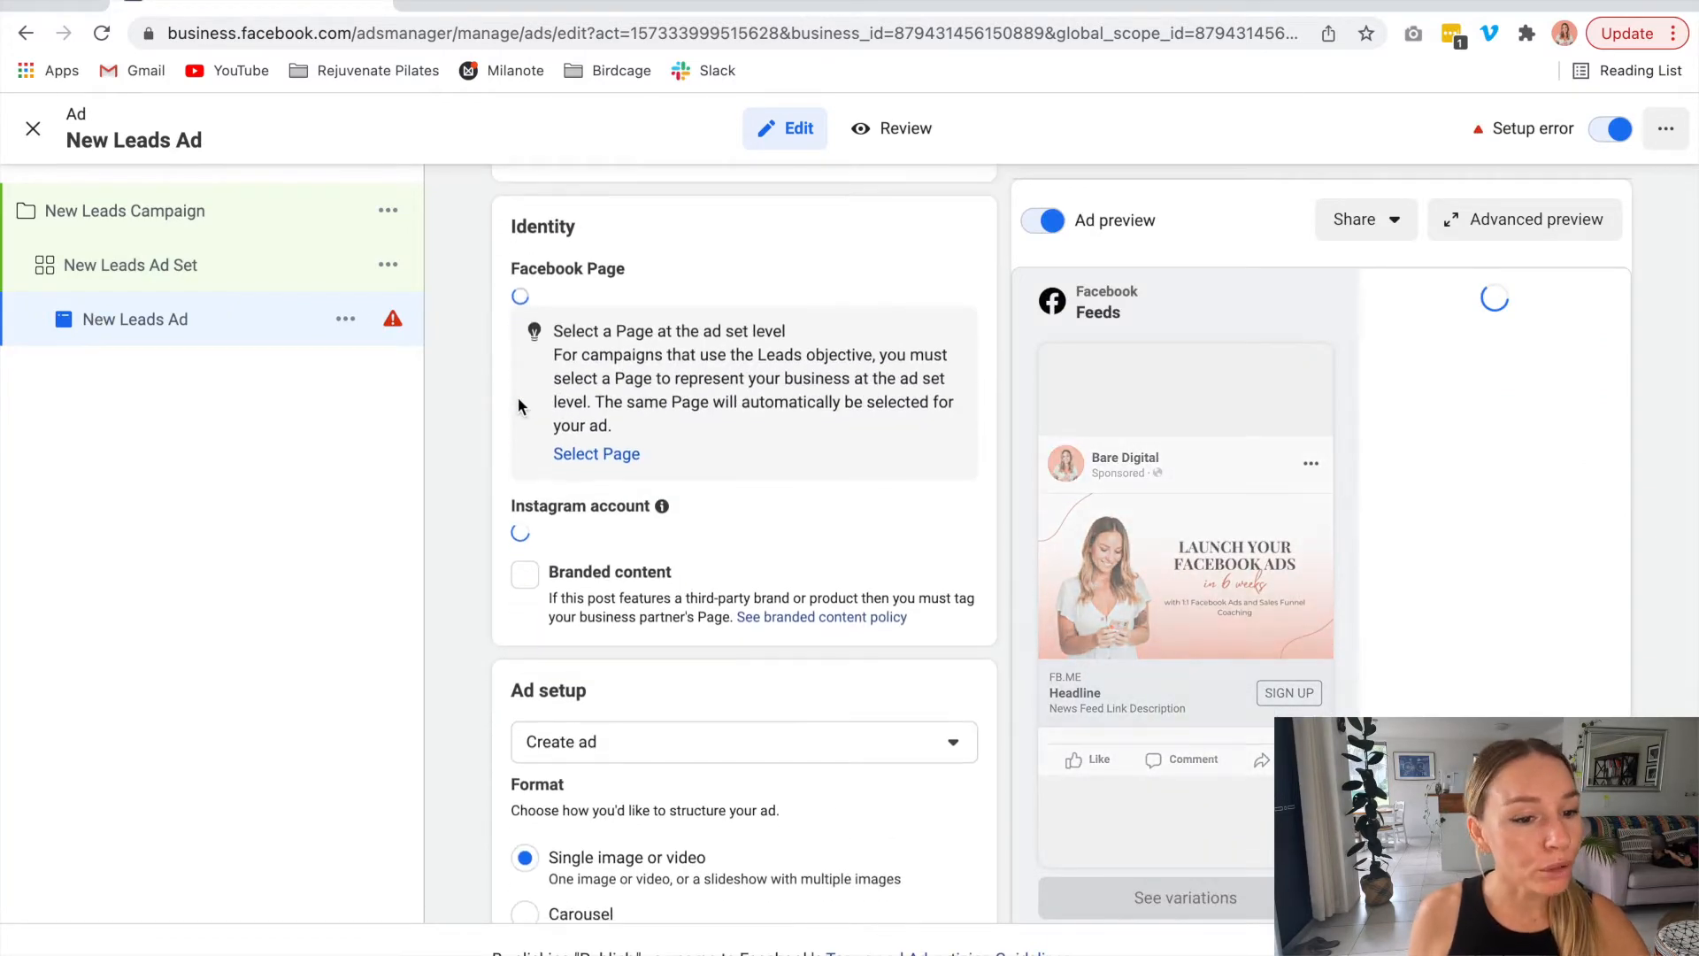
pyautogui.scroll(-5, 515, 402)
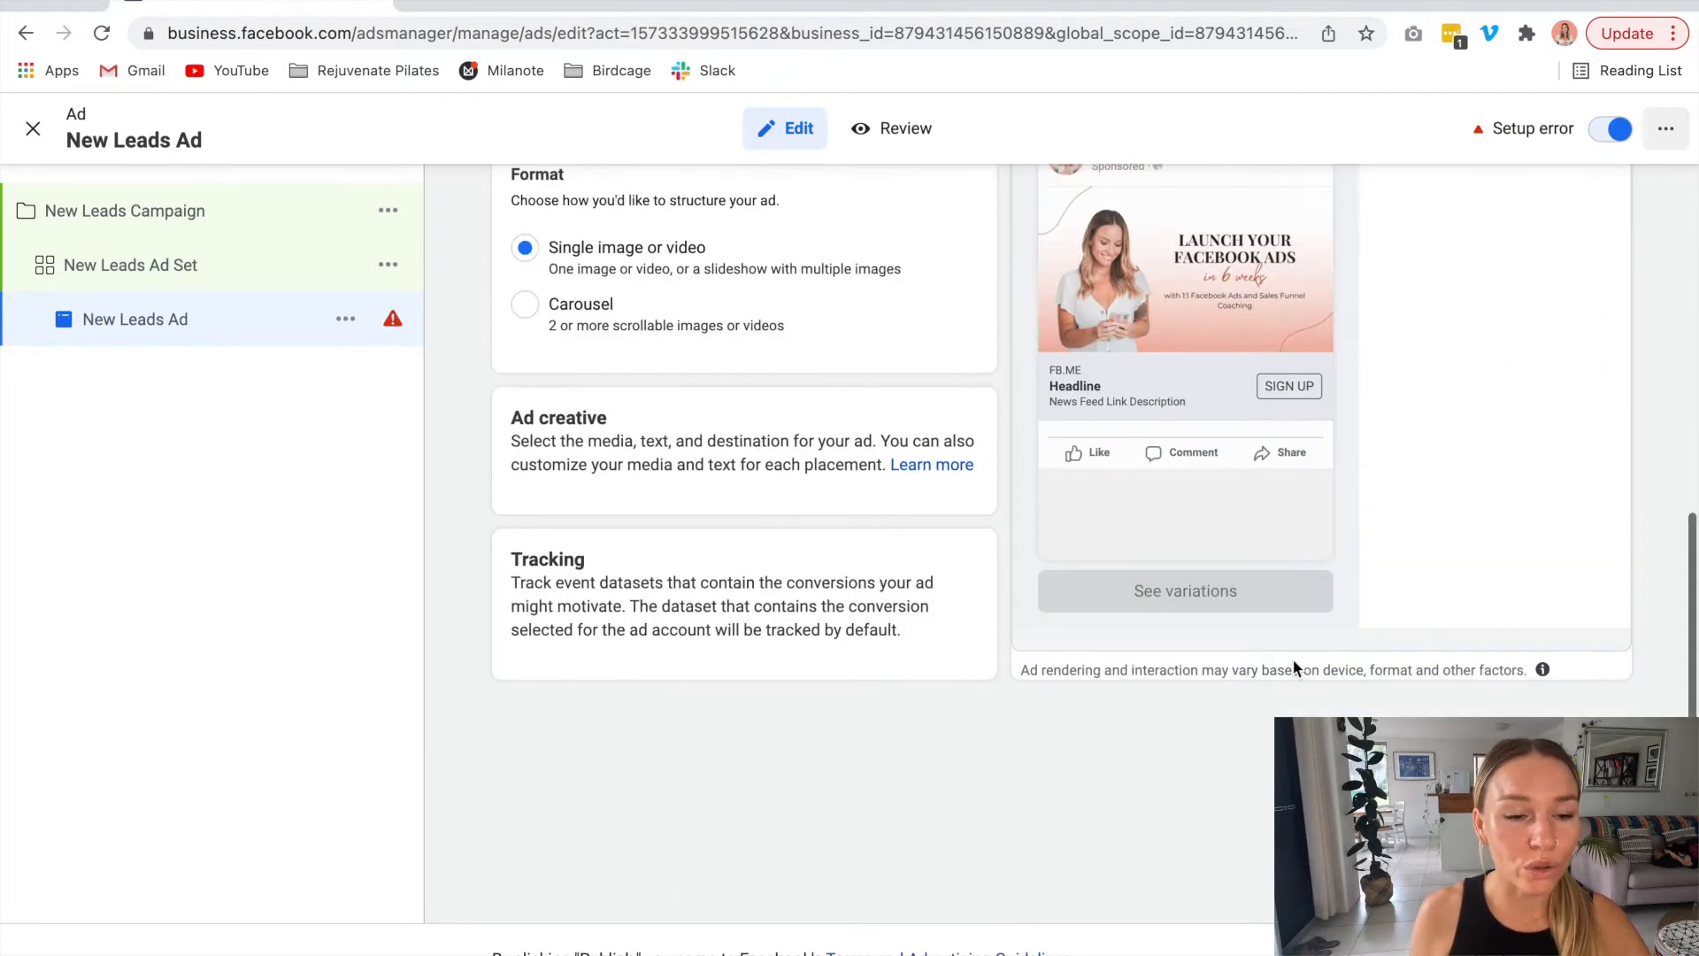
pyautogui.scroll(-8, 620, 577)
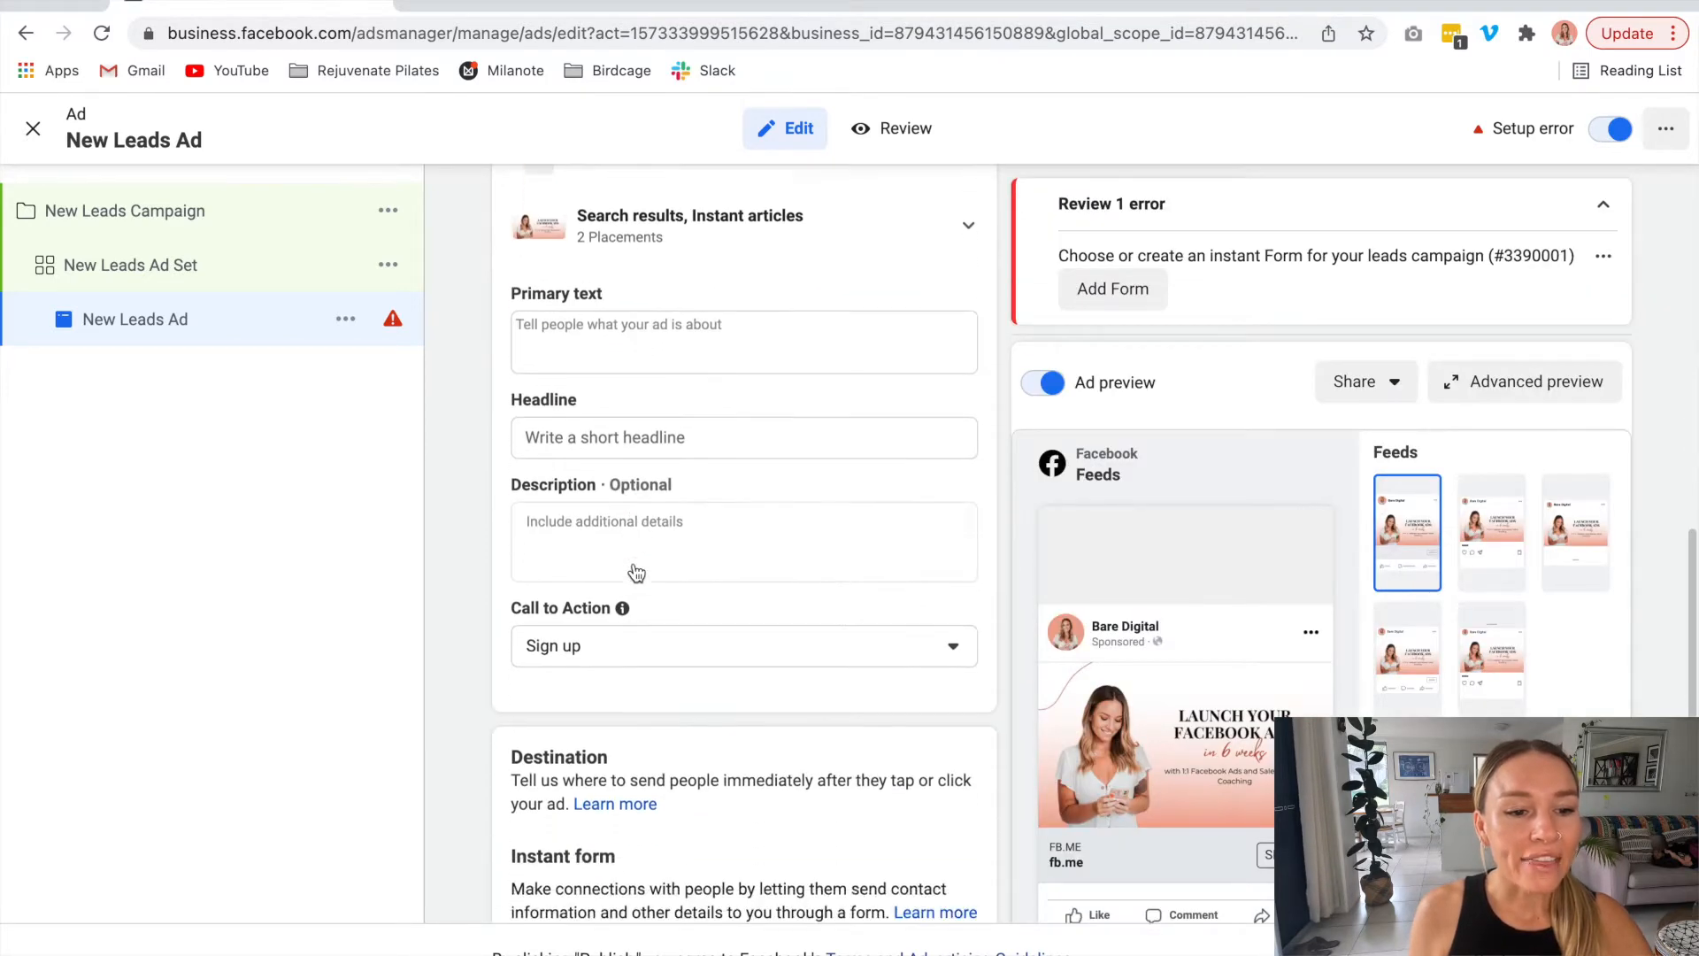
pyautogui.scroll(-5, 633, 571)
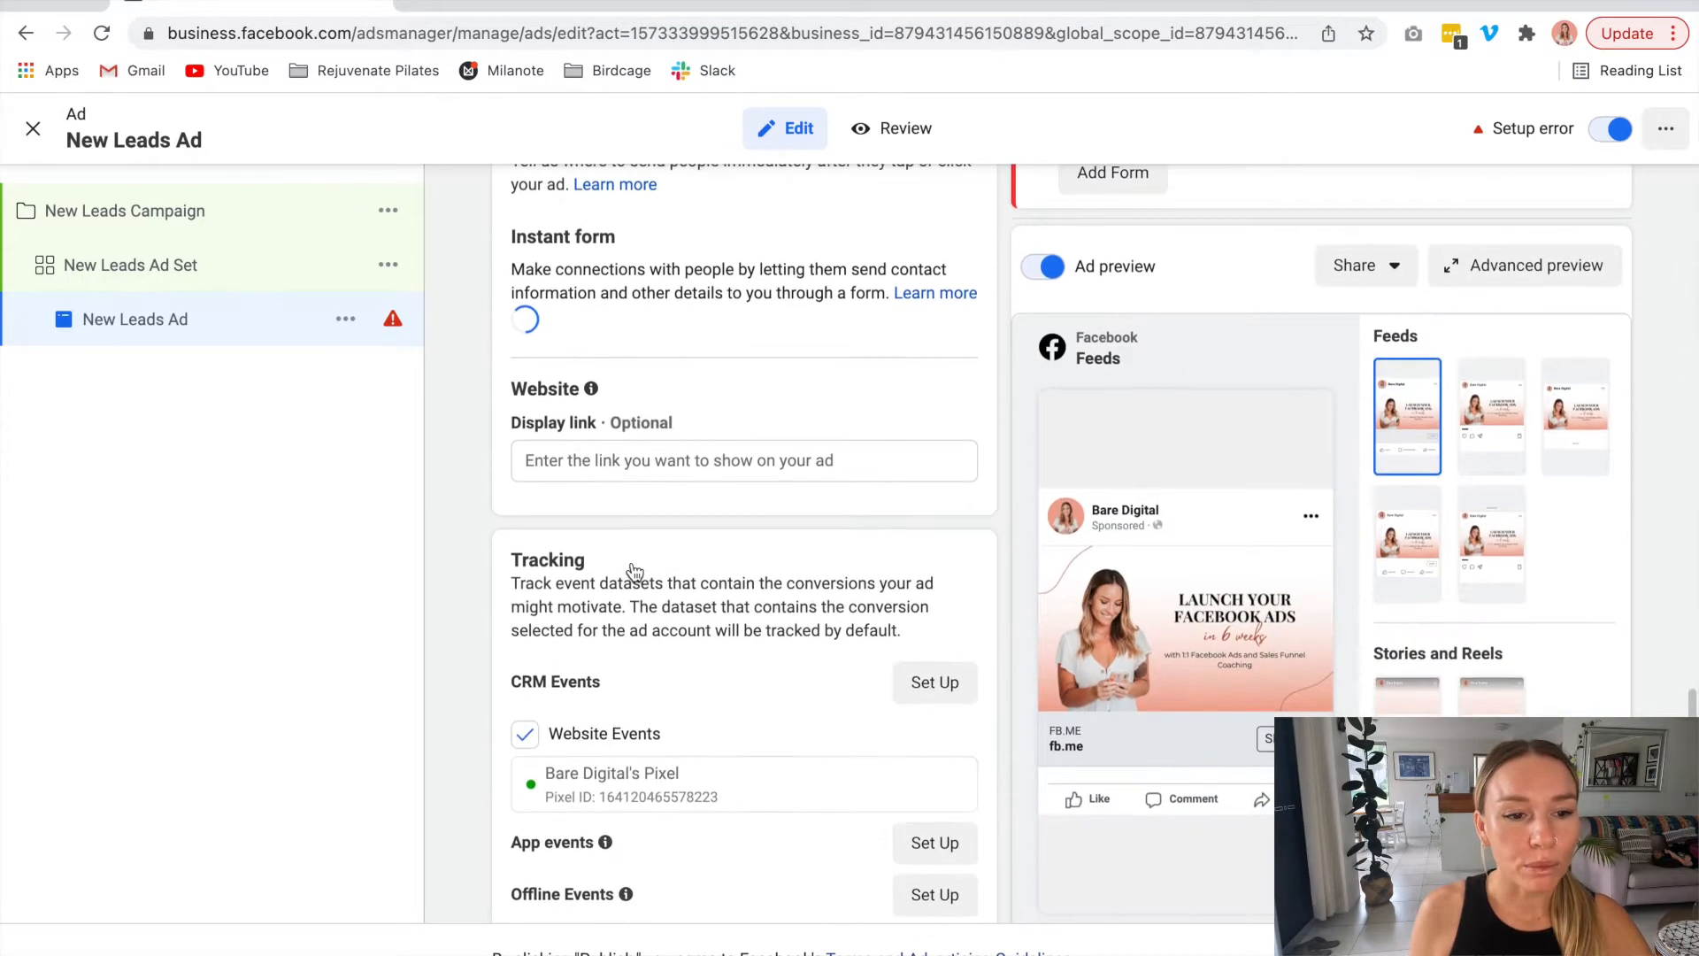
pyautogui.scroll(1, 633, 571)
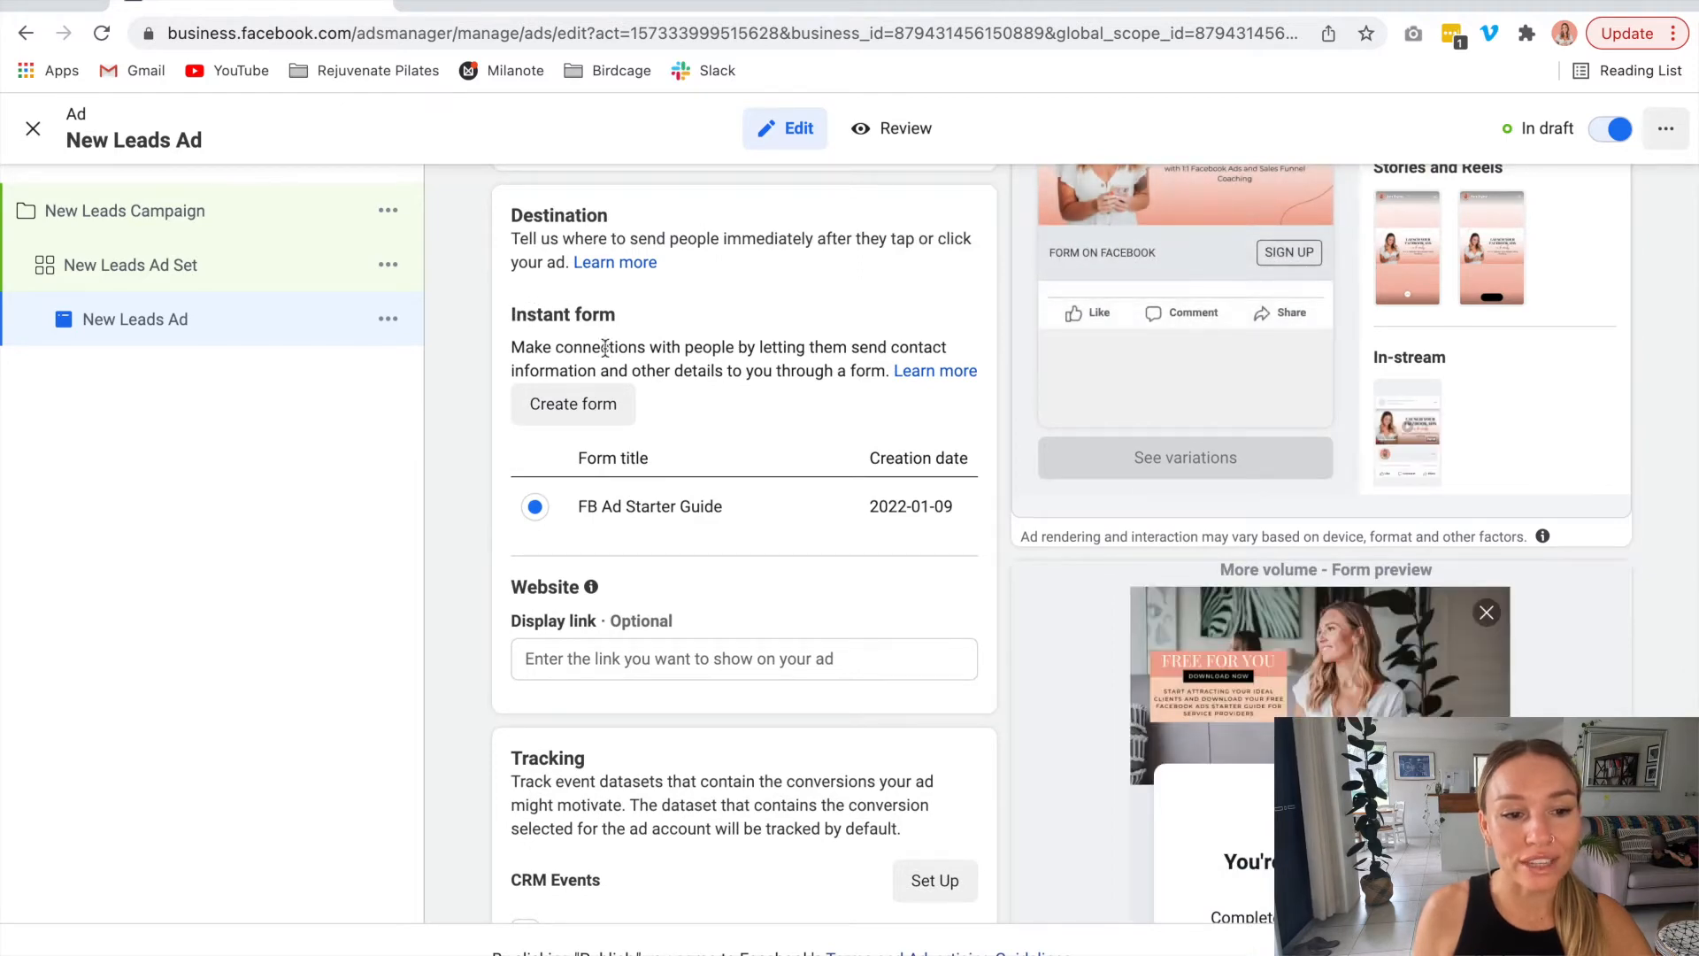
pyautogui.scroll(1, 702, 412)
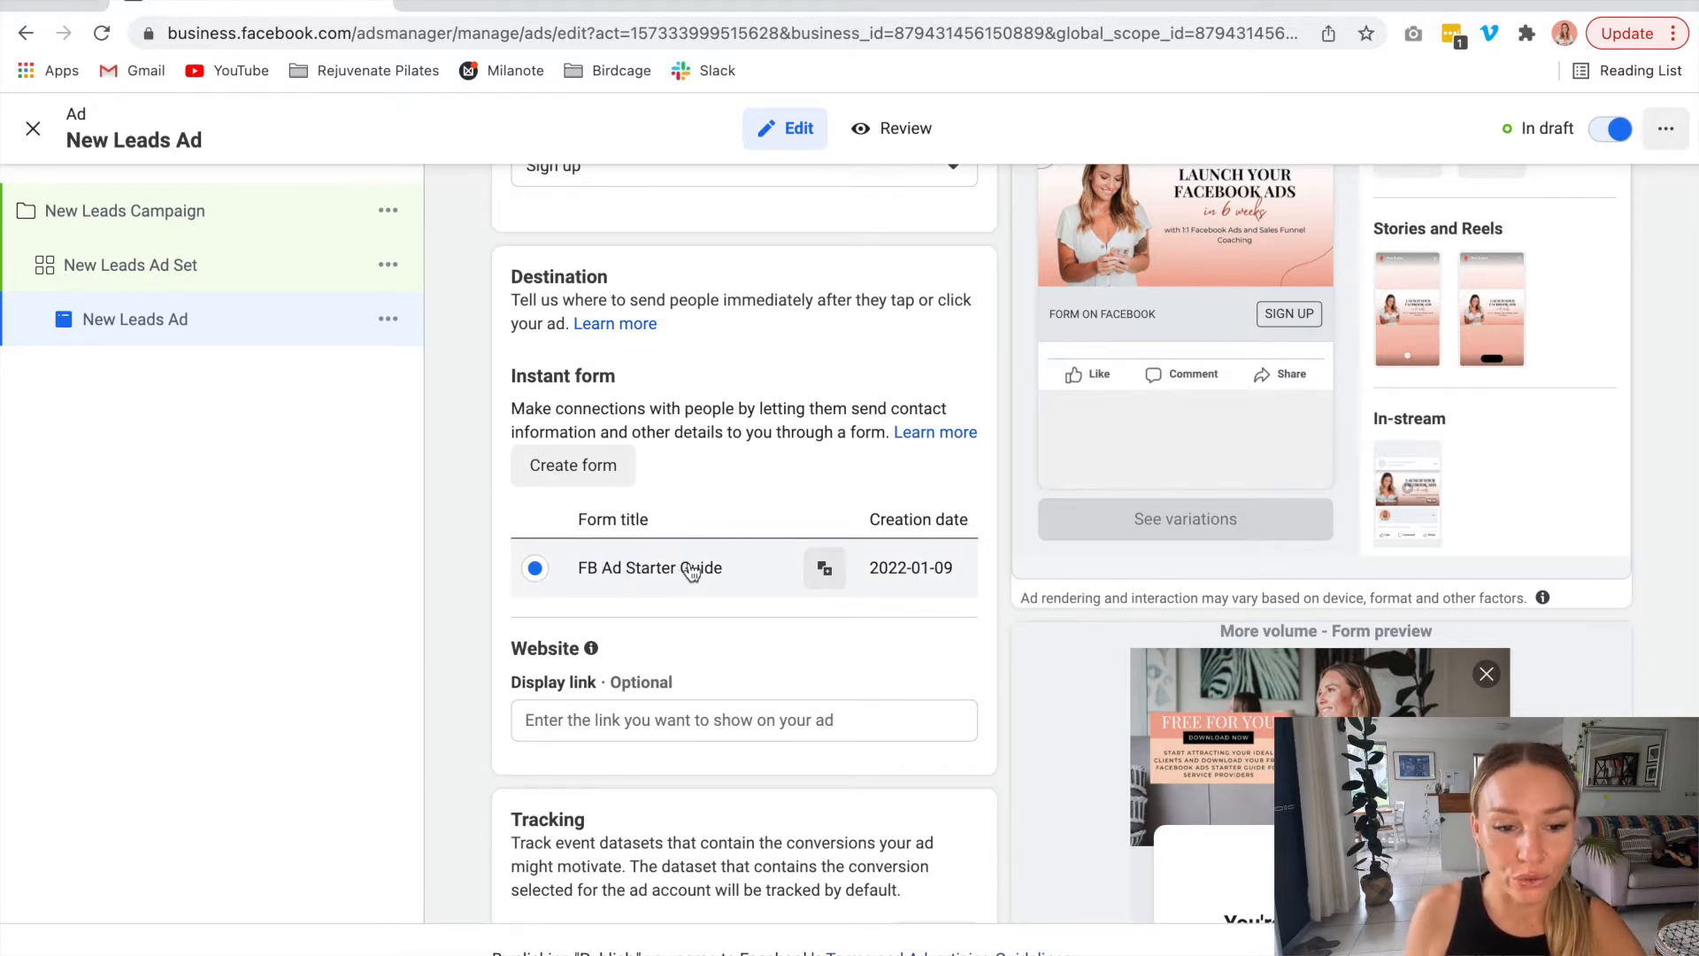
# Page through the FB Ad Starter Guide form preview from the intro to the message for leads.
pyautogui.scroll(-3, 916, 603)
pyautogui.scroll(-1, 919, 610)
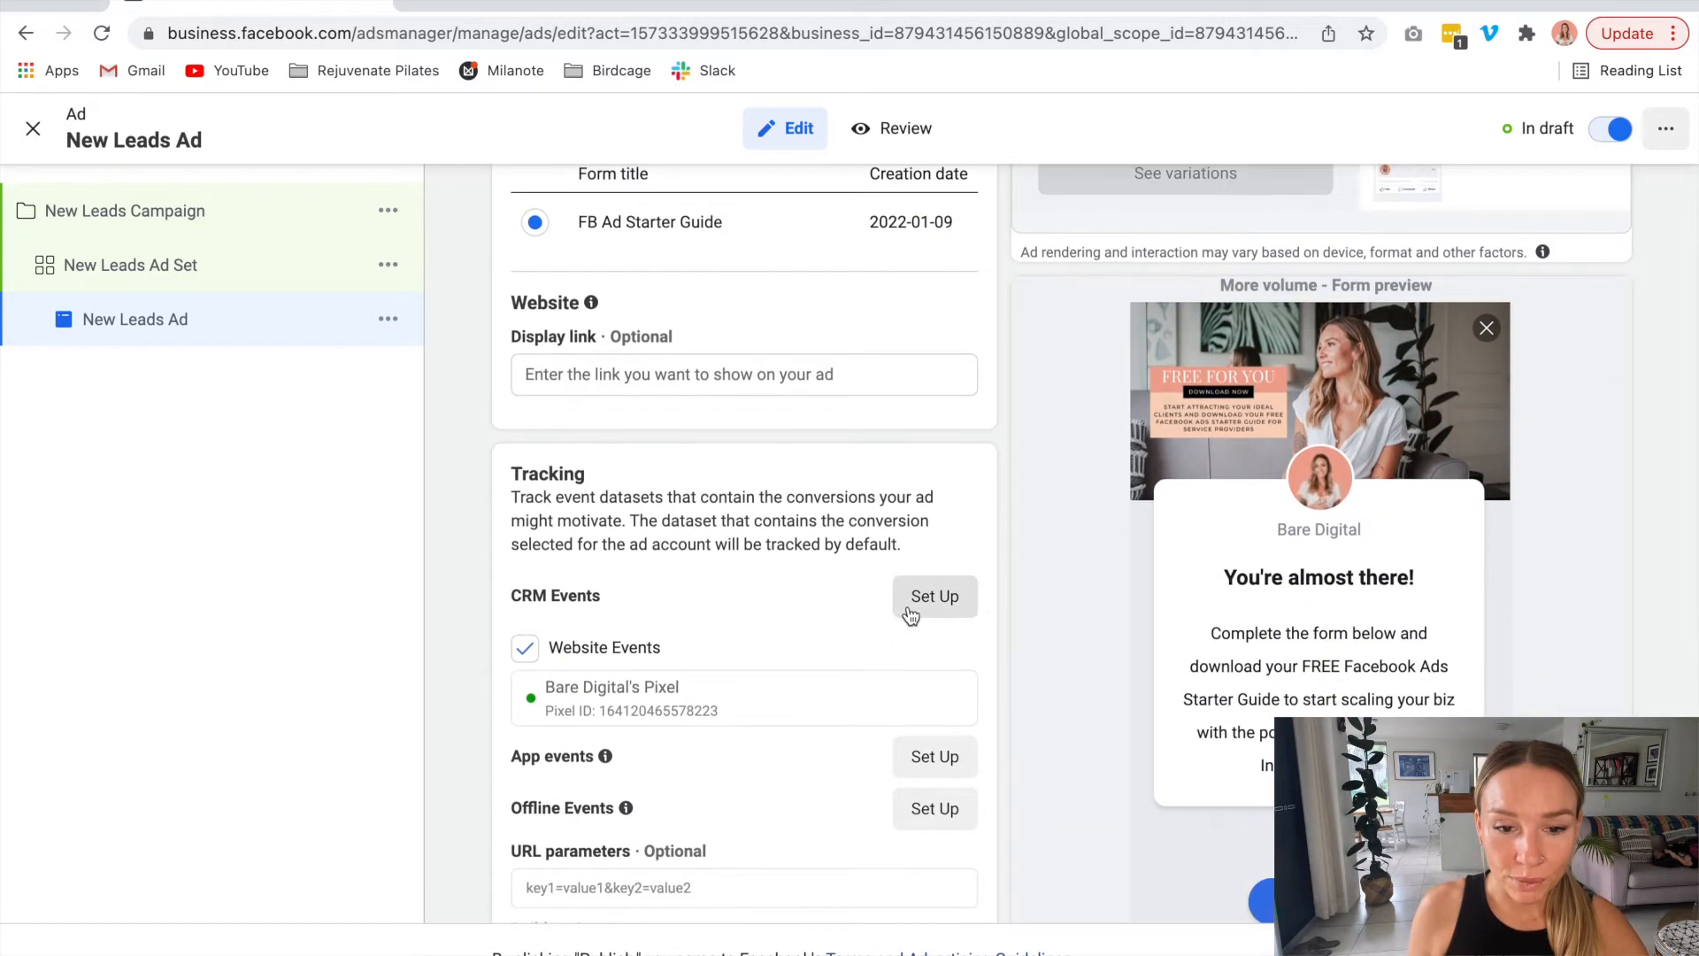
pyautogui.scroll(-1, 1062, 545)
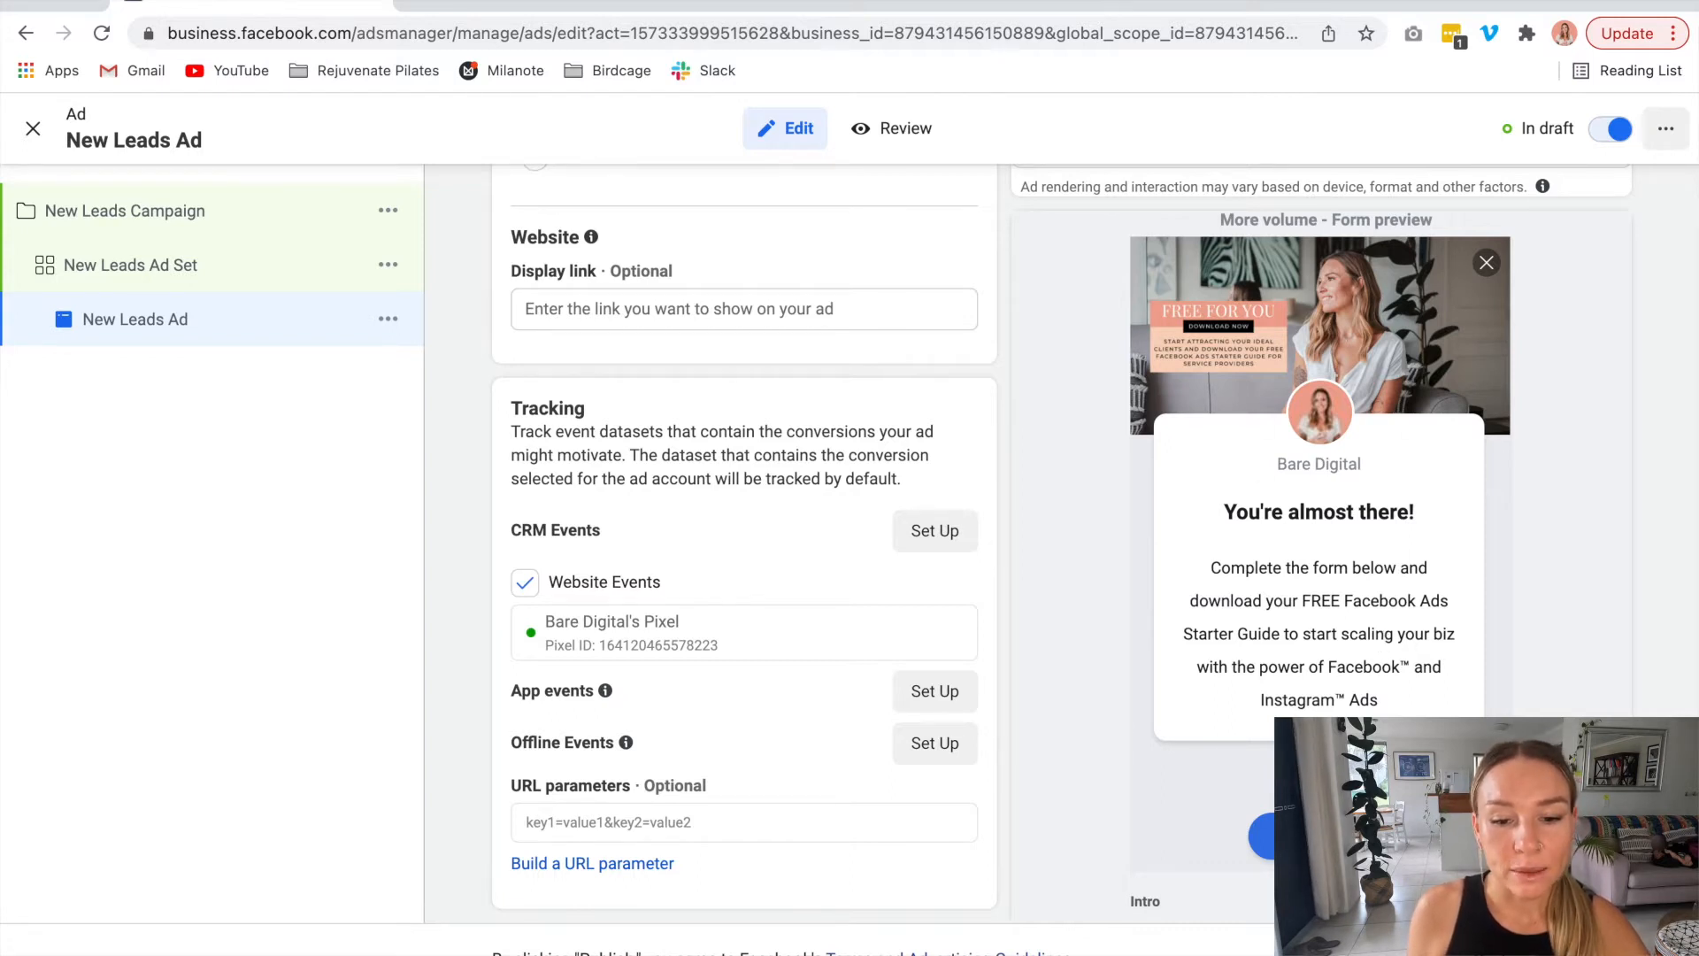
pyautogui.click(1496, 901)
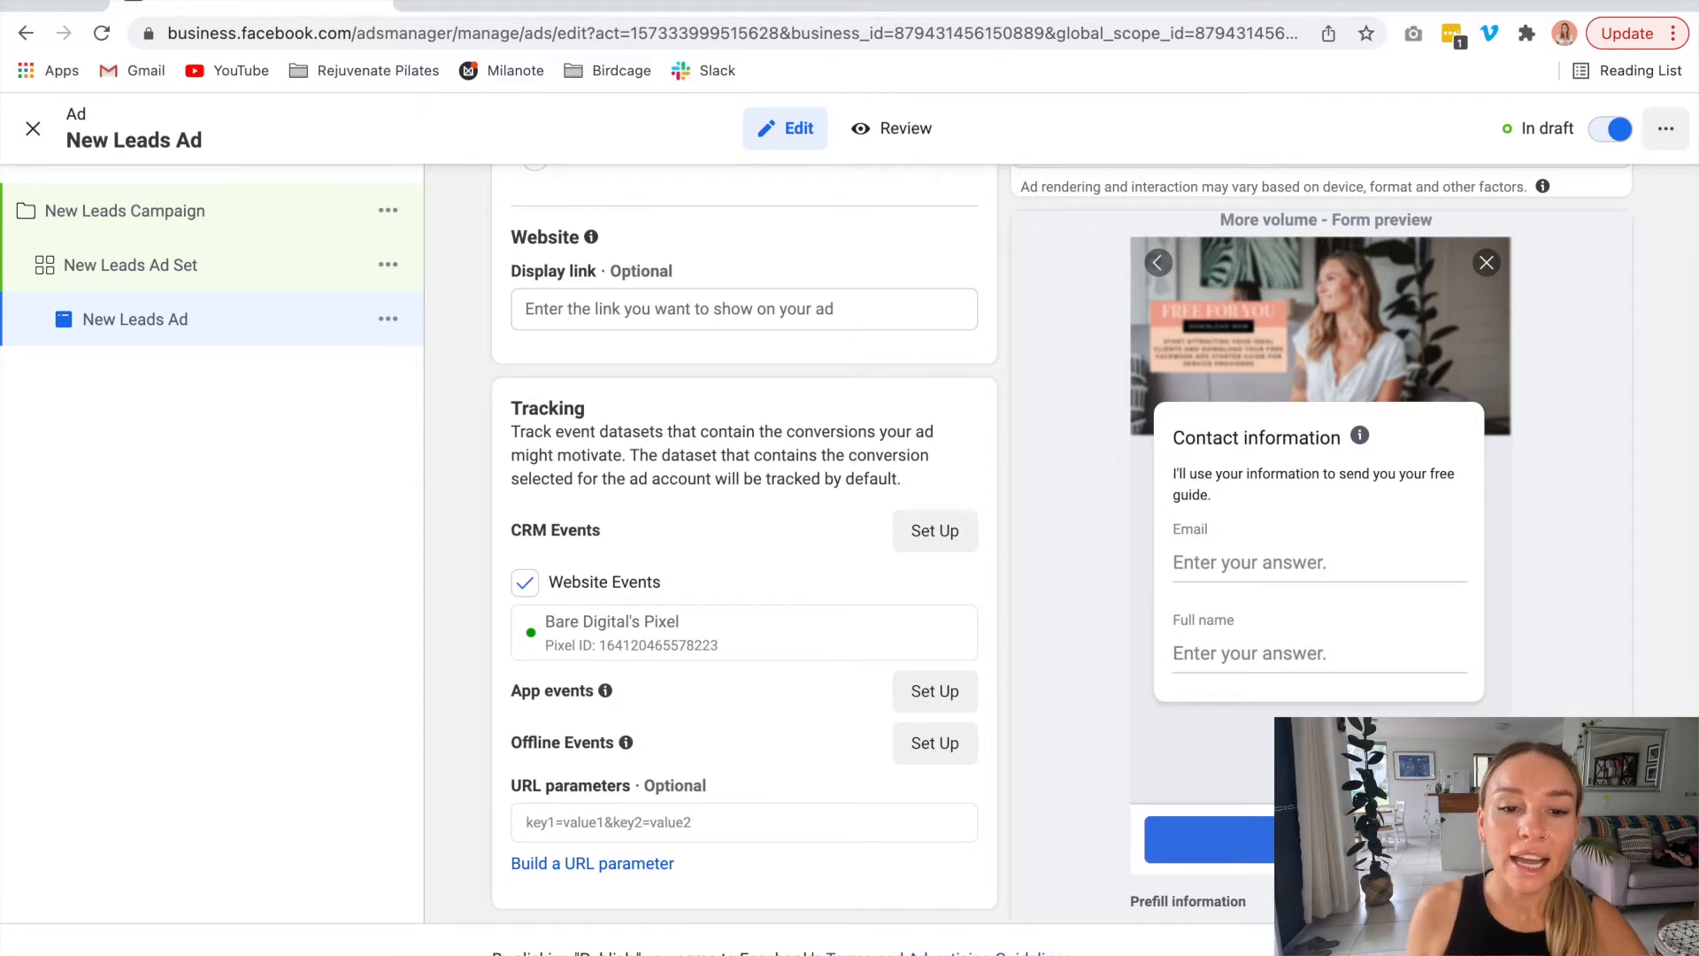
pyautogui.click(1216, 839)
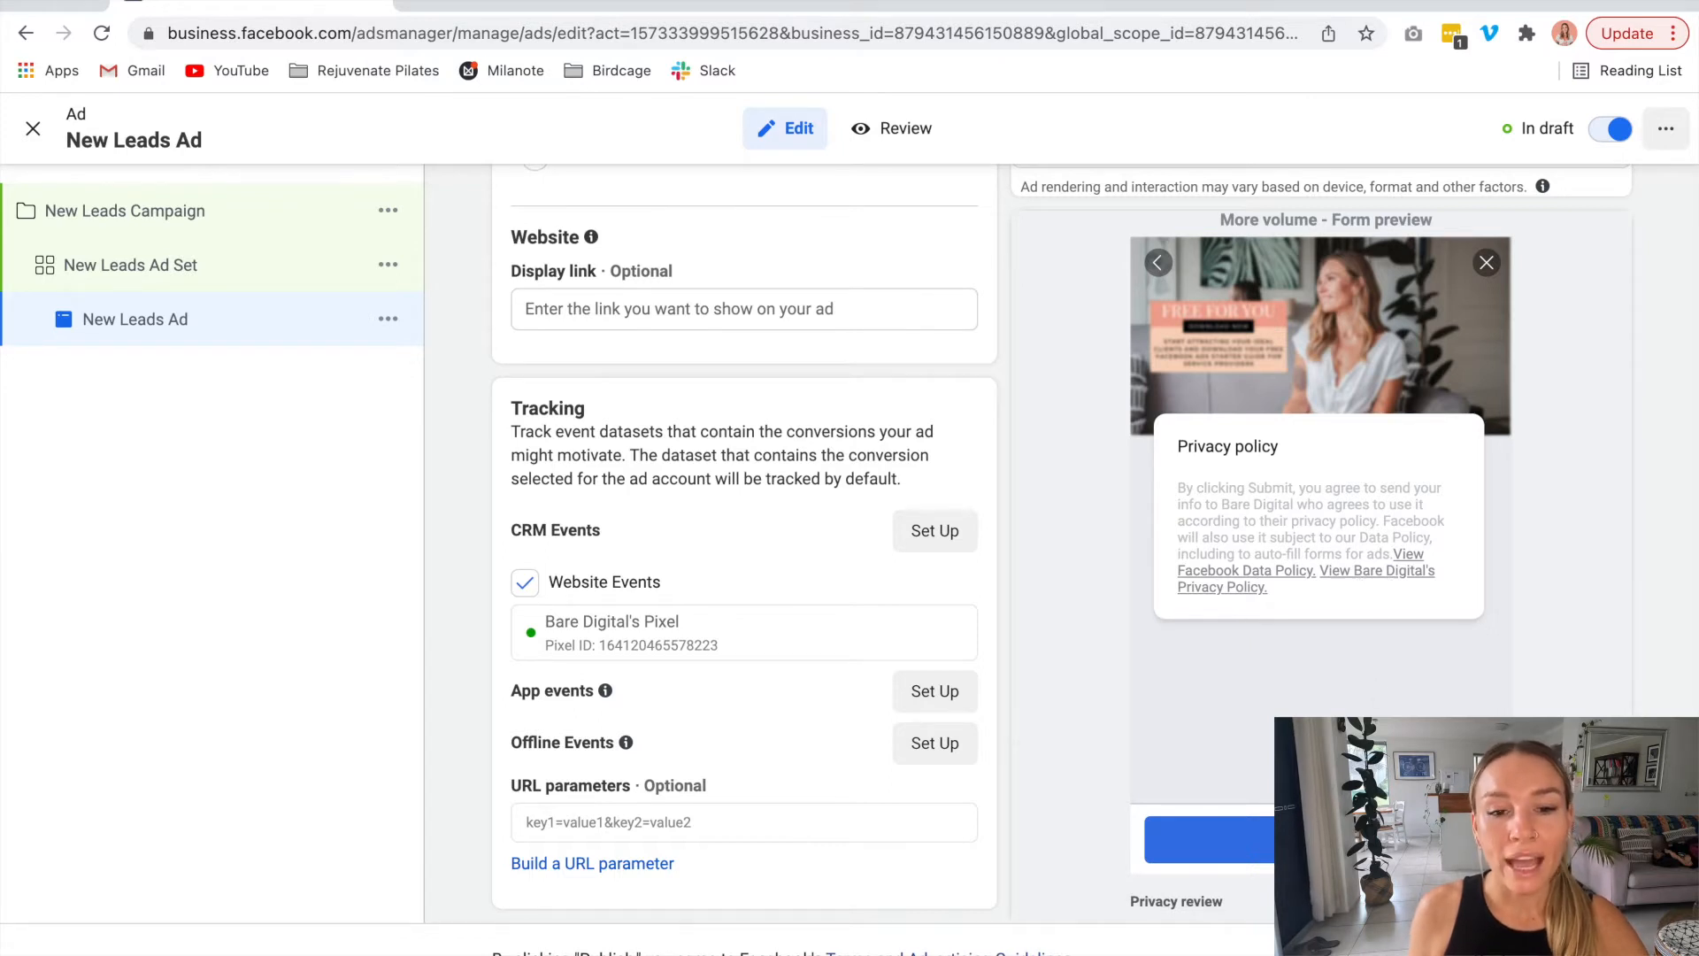
pyautogui.click(1495, 901)
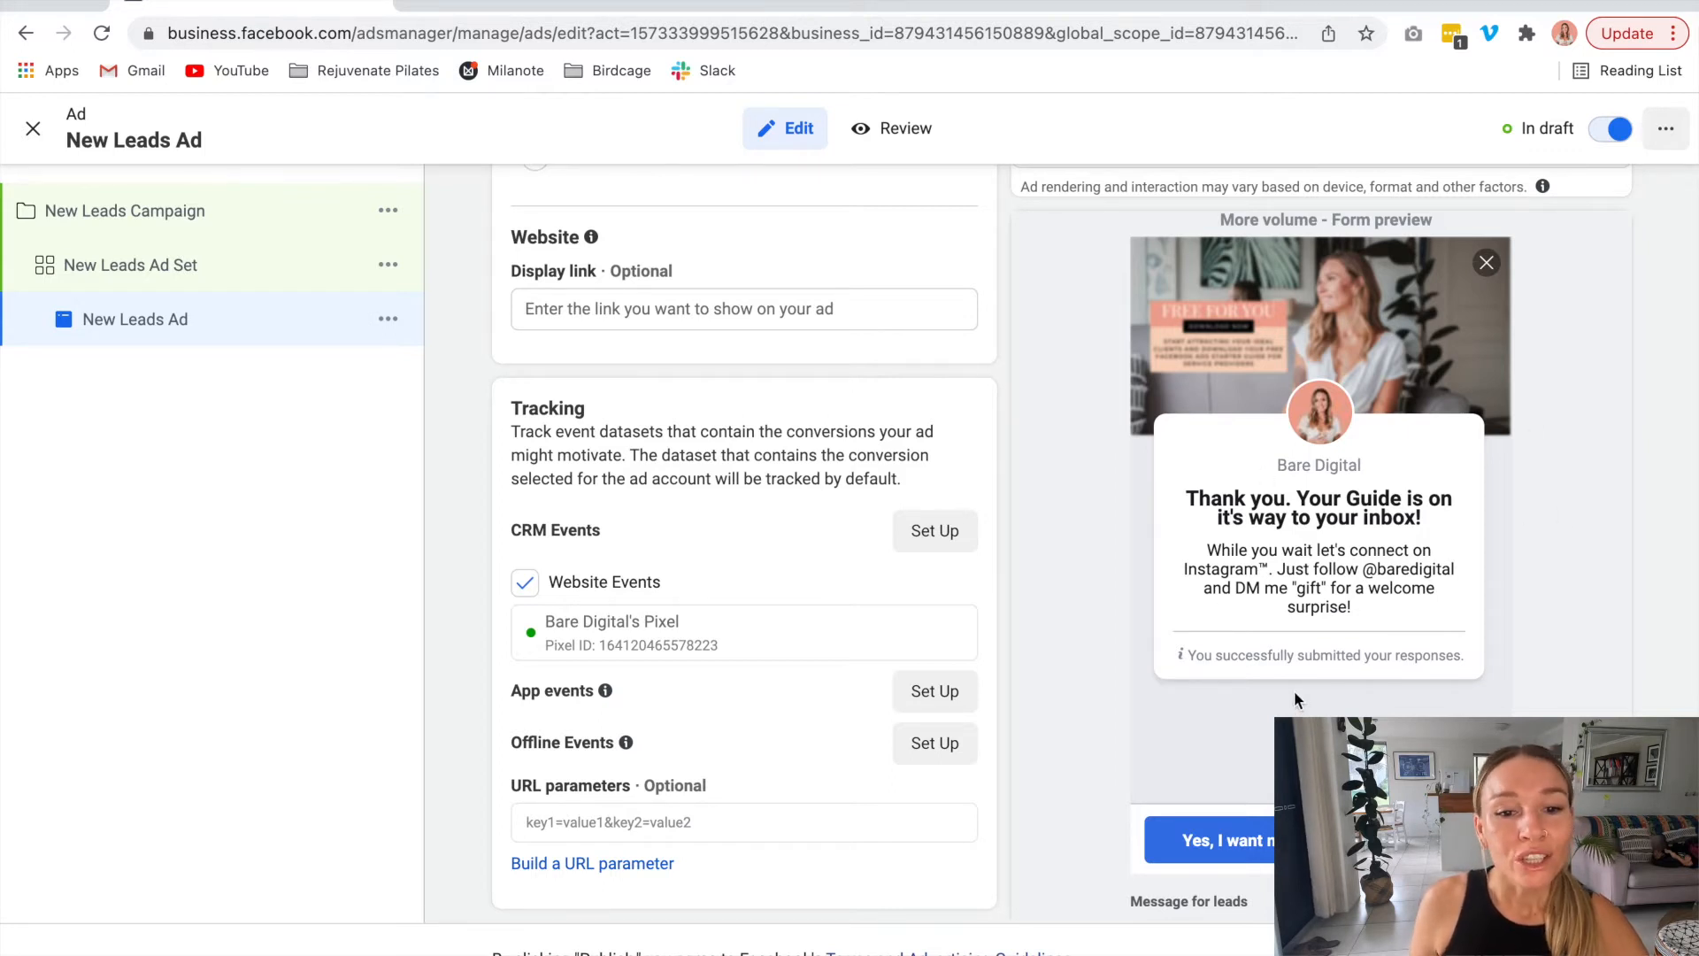
# Start creating a new instant form for the ad, keeping the More volume form type.
pyautogui.scroll(1, 895, 580)
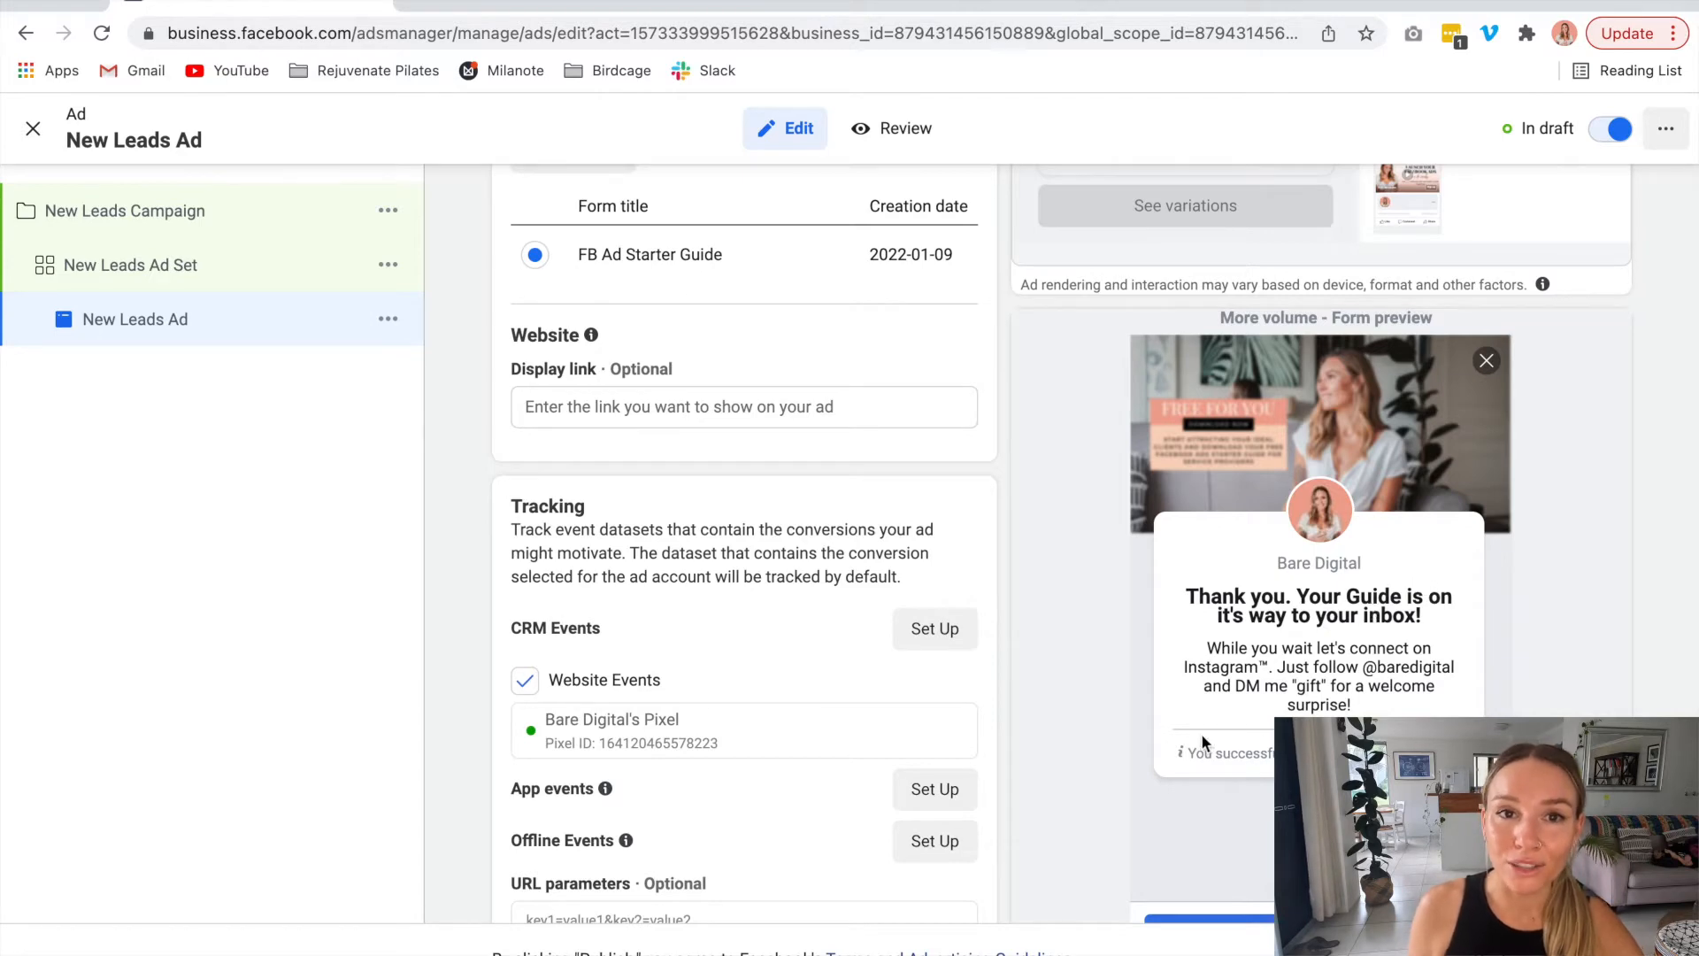
pyautogui.scroll(4, 879, 656)
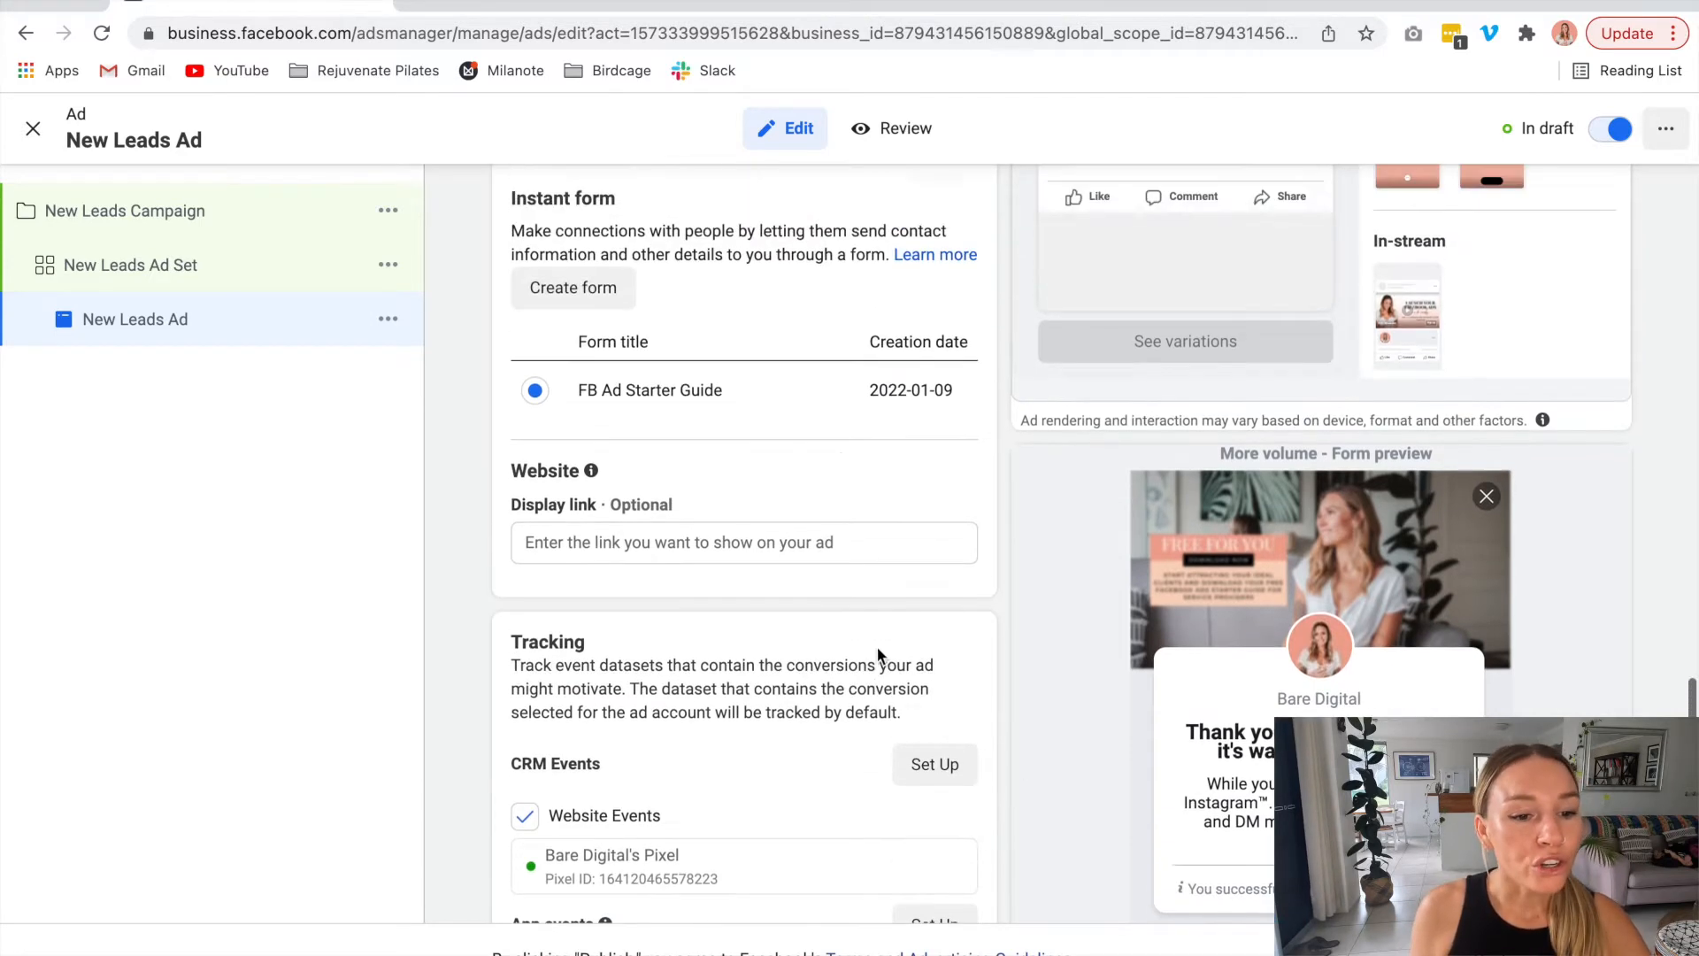
pyautogui.scroll(1, 878, 657)
pyautogui.scroll(-1, 755, 655)
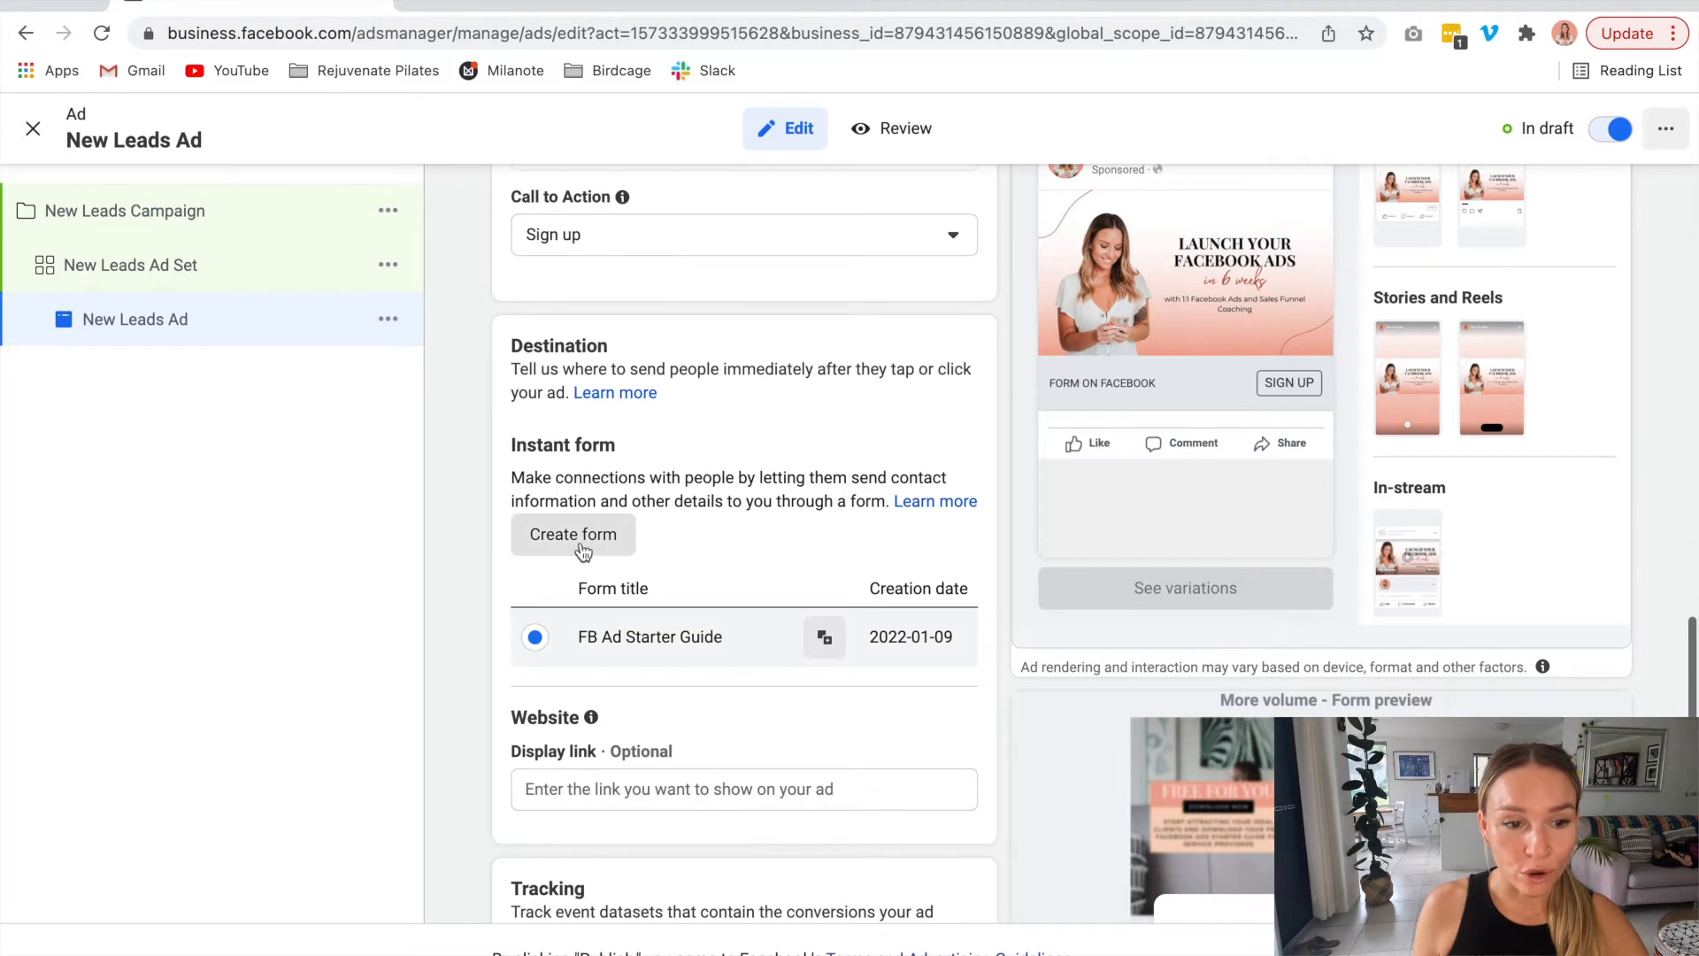
pyautogui.scroll(-1, 584, 552)
pyautogui.click(583, 541)
pyautogui.scroll(-1, 582, 543)
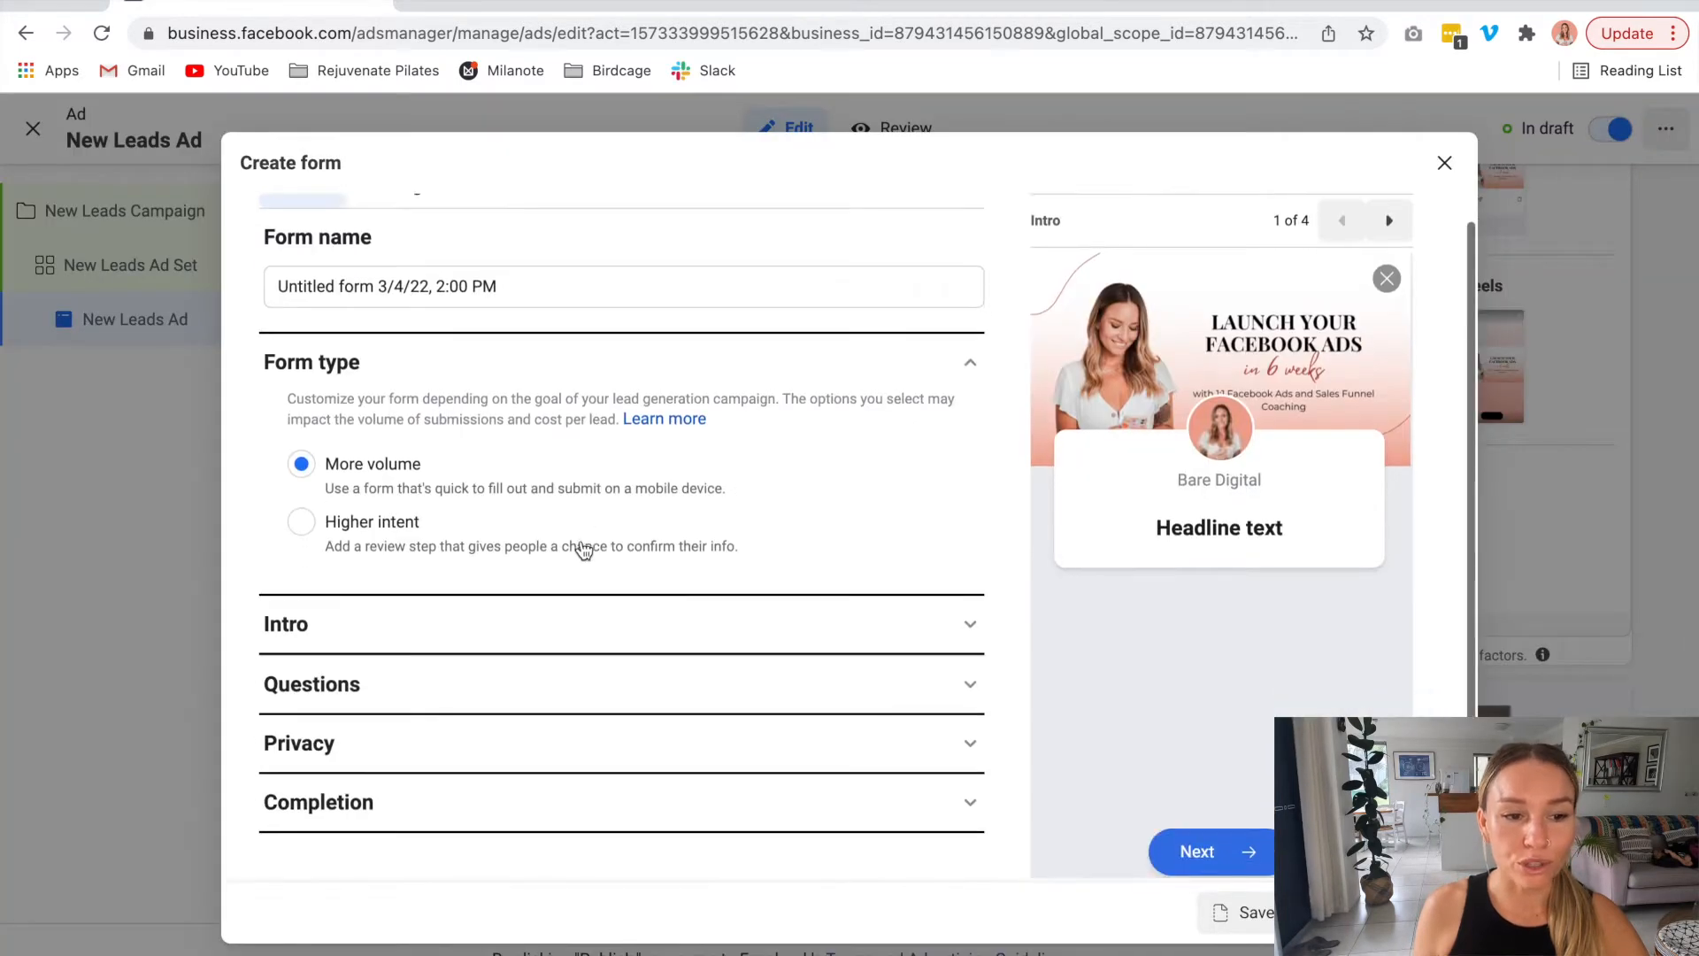
pyautogui.scroll(1, 581, 544)
pyautogui.scroll(-1, 582, 549)
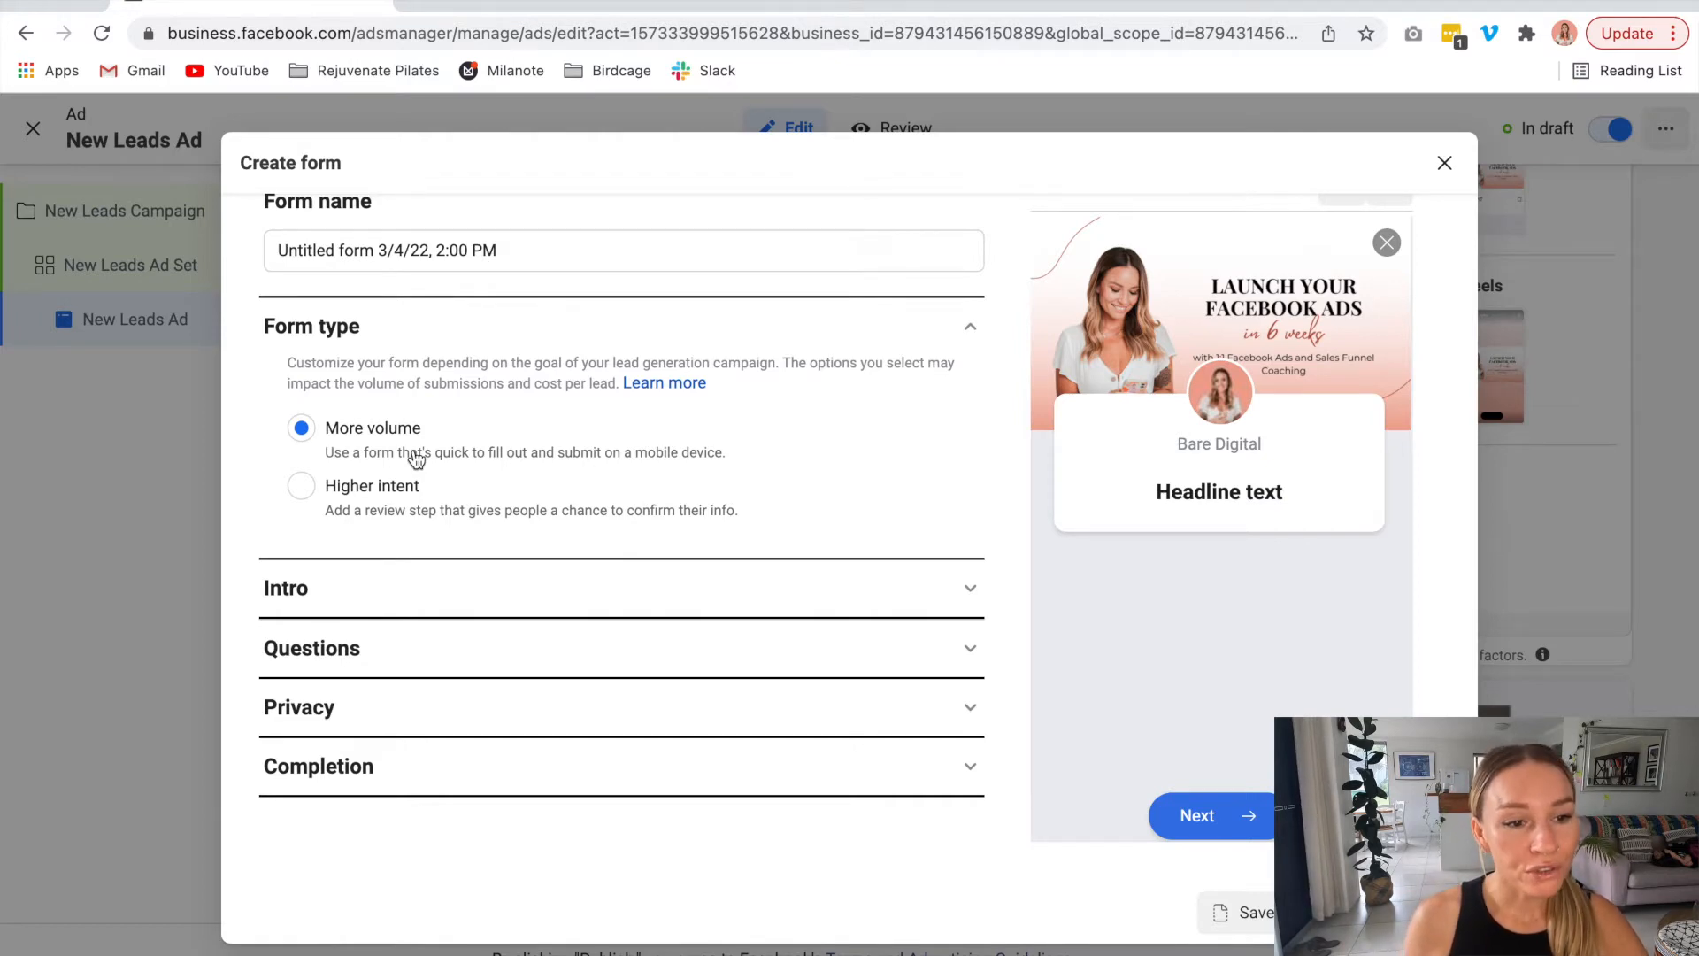
# Set the form intro's background image option to use an uploaded image.
pyautogui.click(429, 599)
pyautogui.scroll(-2, 431, 602)
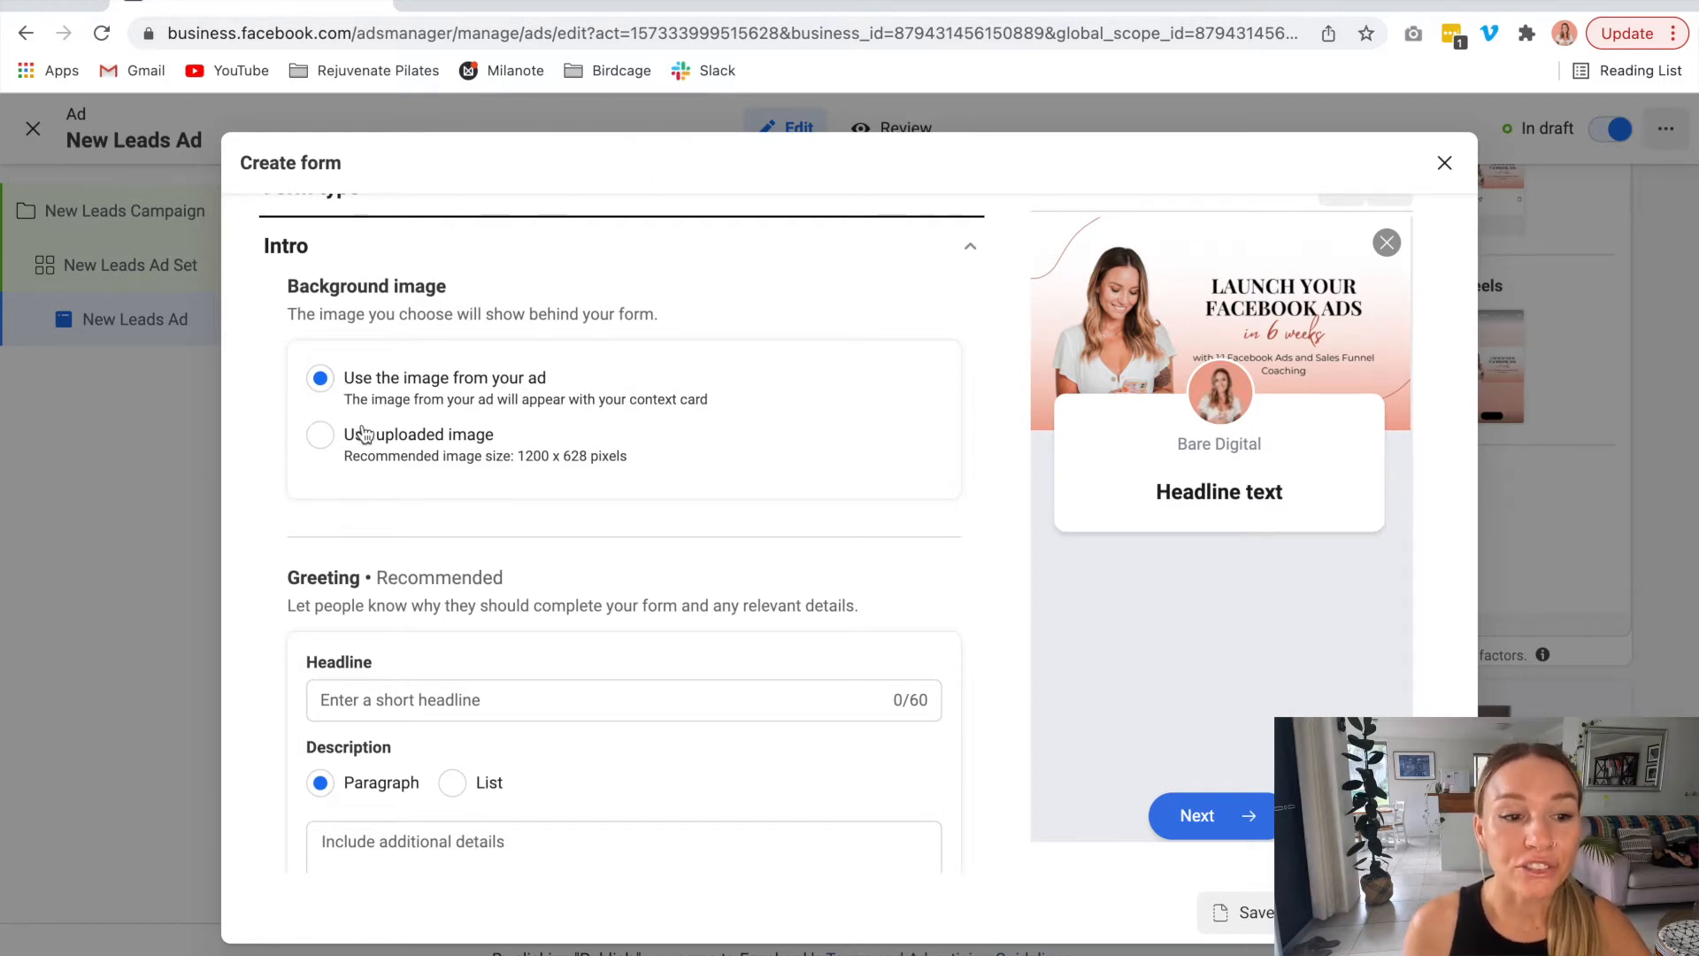
pyautogui.click(321, 437)
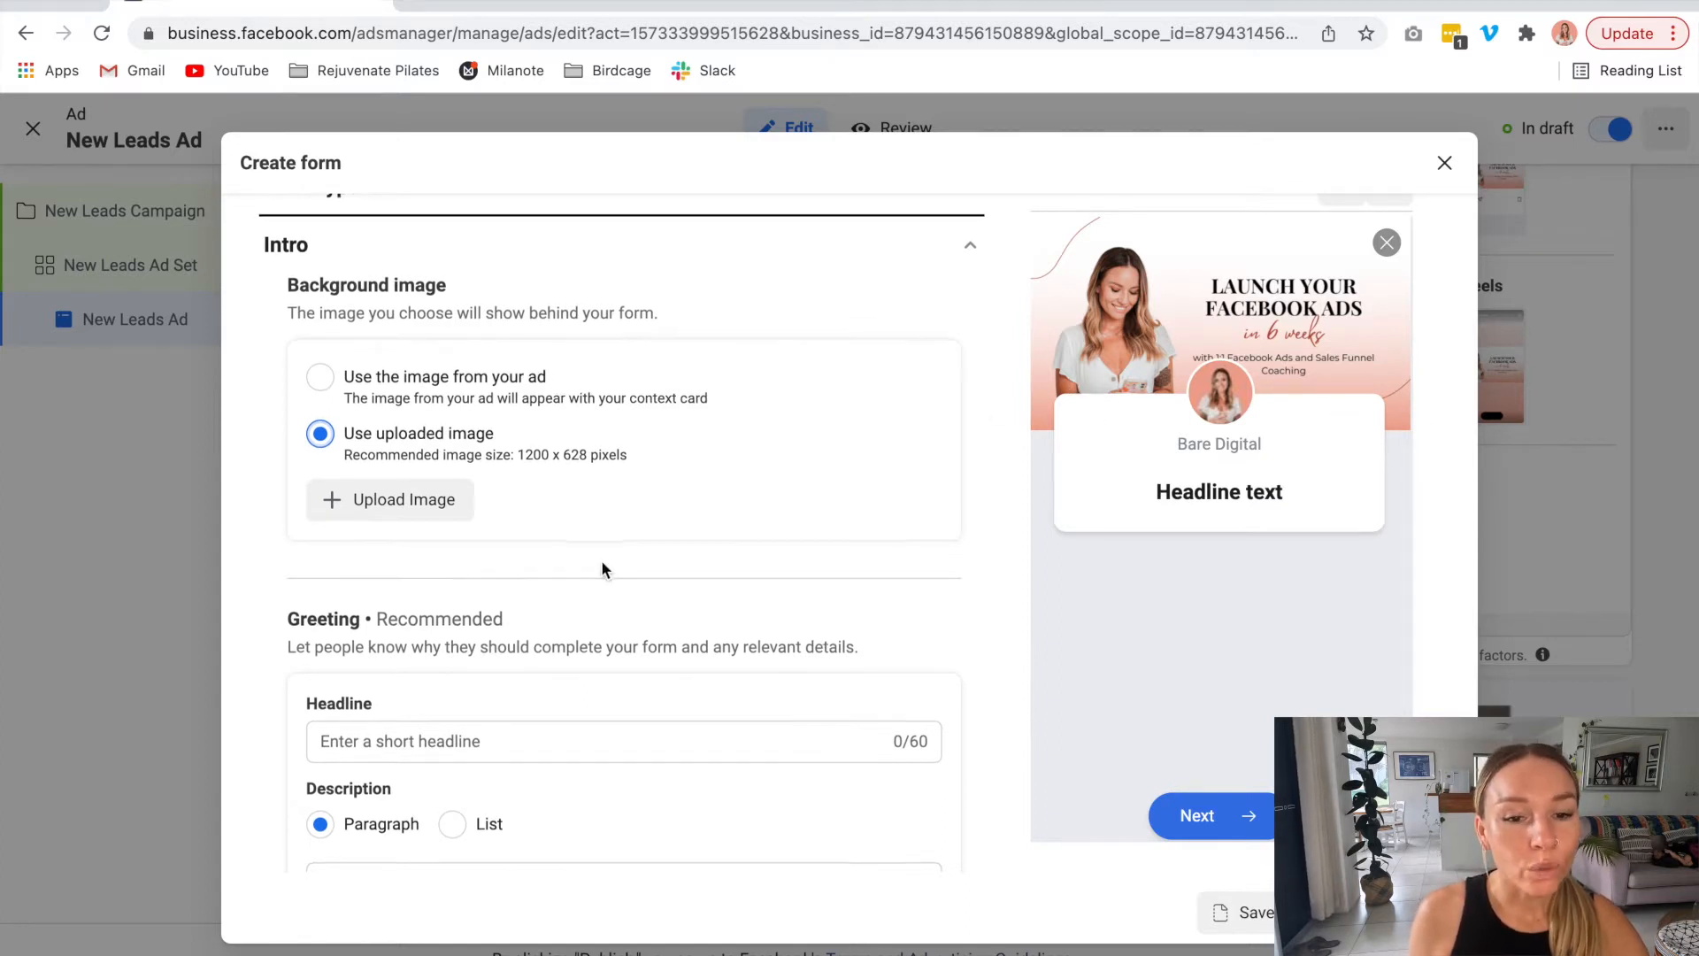
# Review the intro's greeting settings, including the headline field and the description options.
pyautogui.scroll(-4, 601, 560)
pyautogui.scroll(-1, 605, 562)
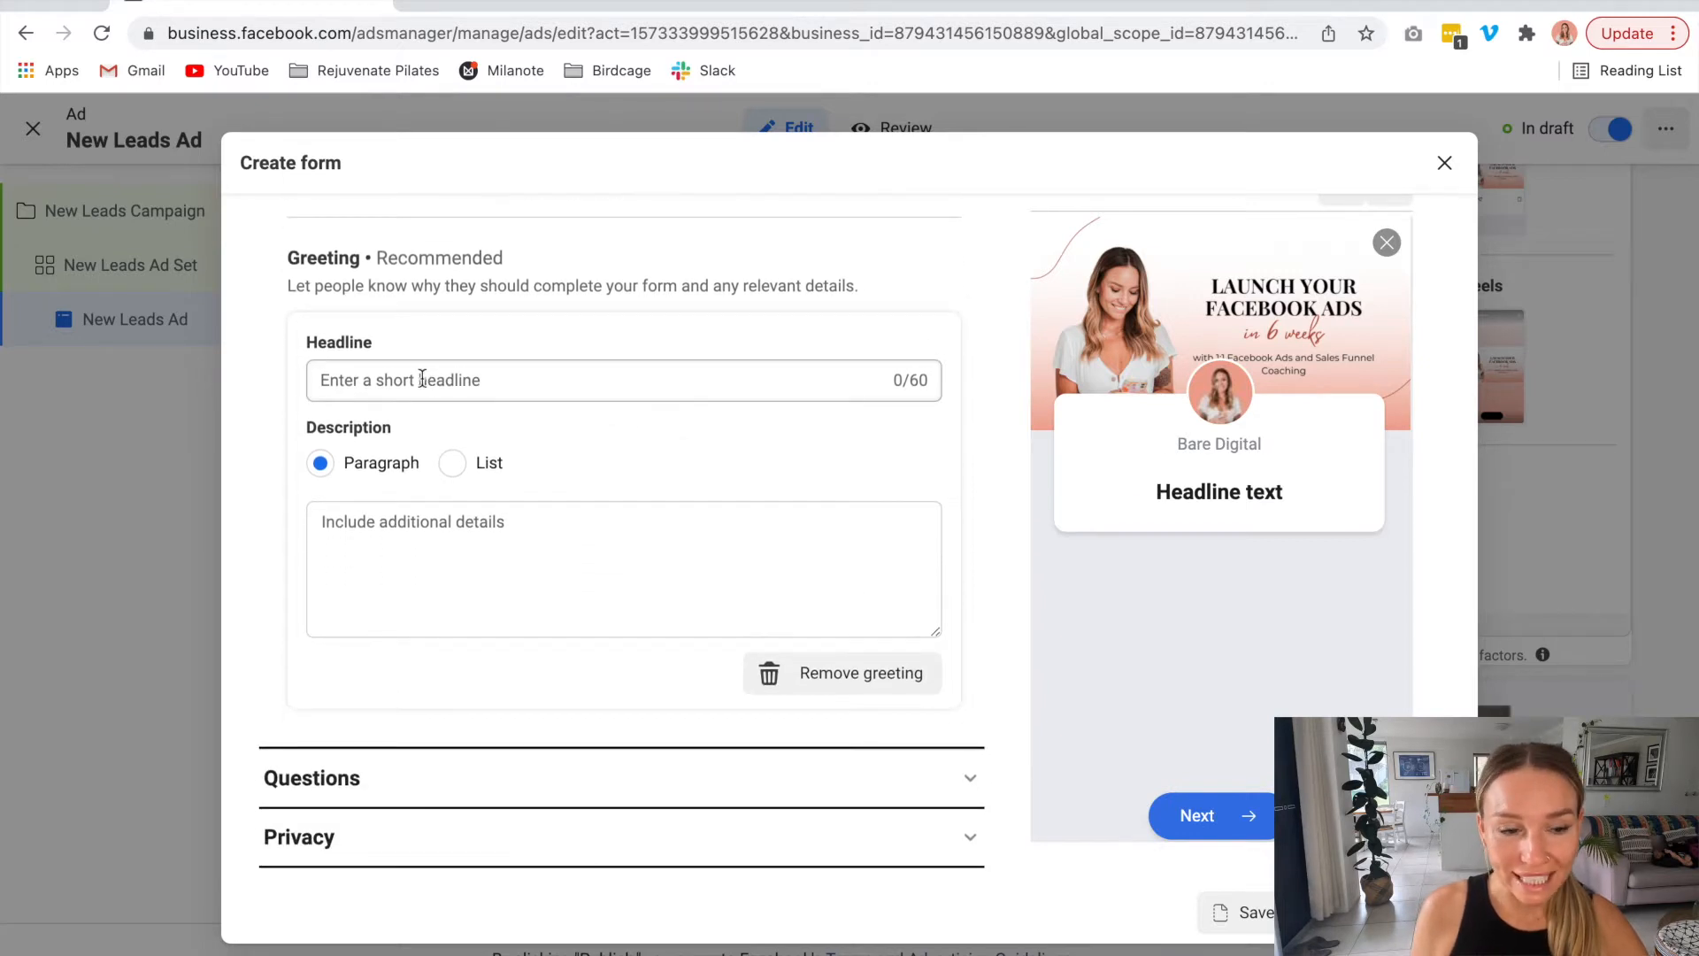
pyautogui.click(402, 379)
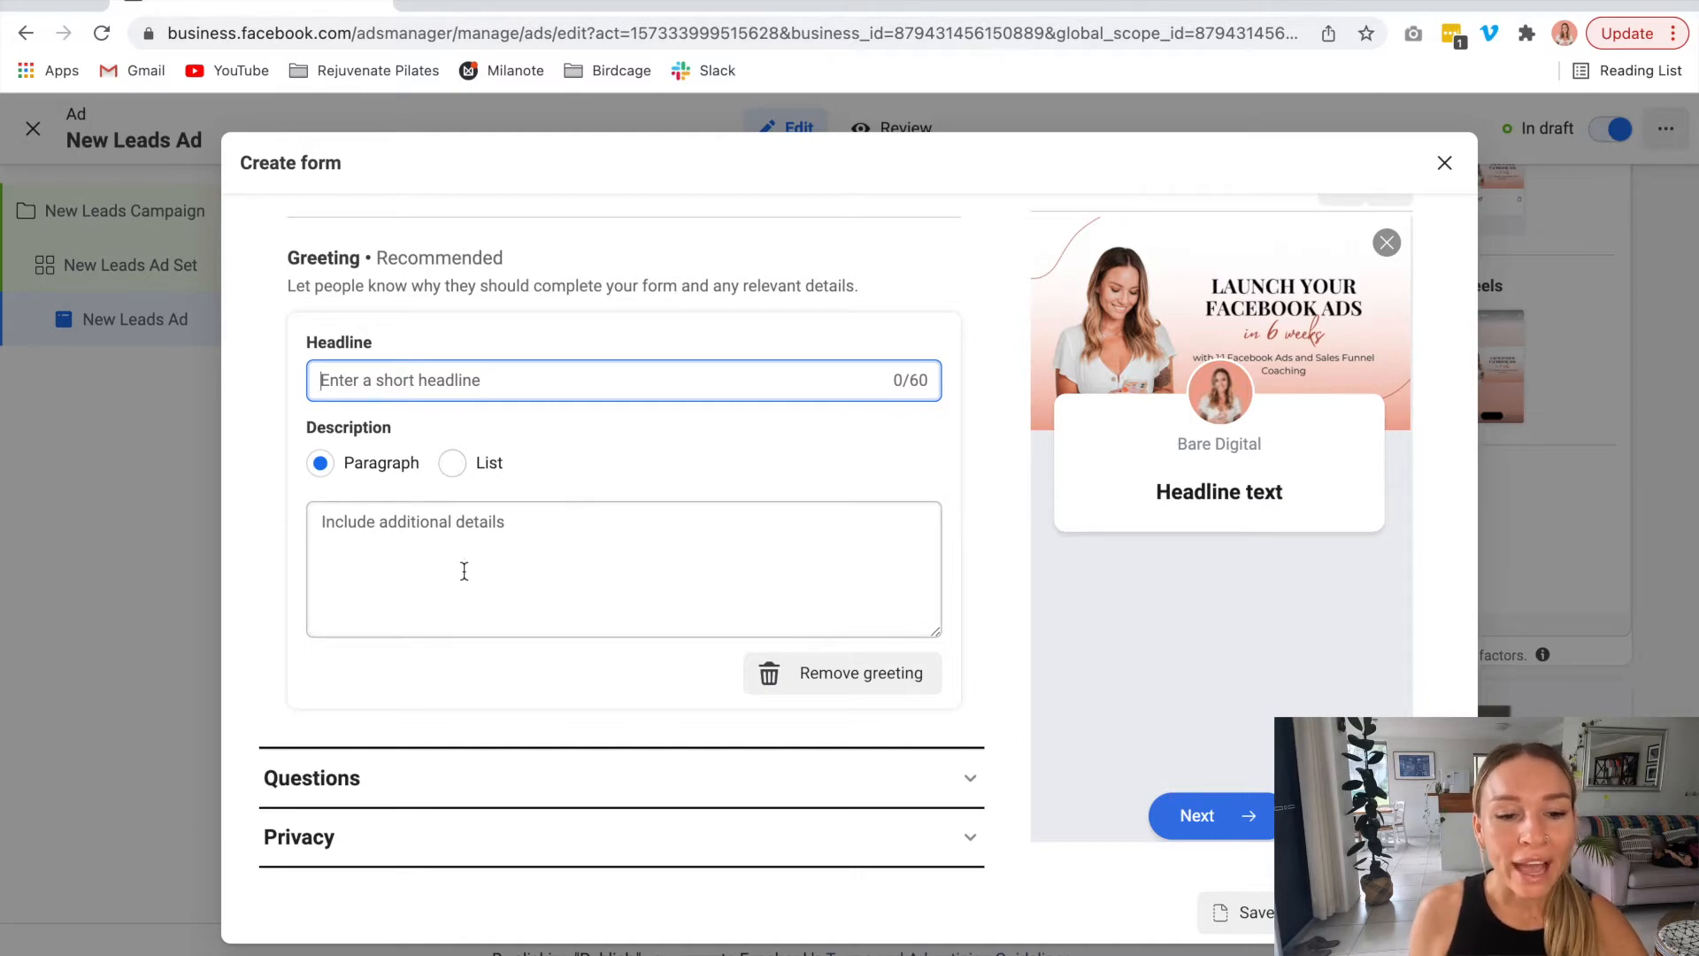
pyautogui.scroll(2, 467, 563)
pyautogui.scroll(-2, 460, 575)
pyautogui.scroll(-1, 456, 580)
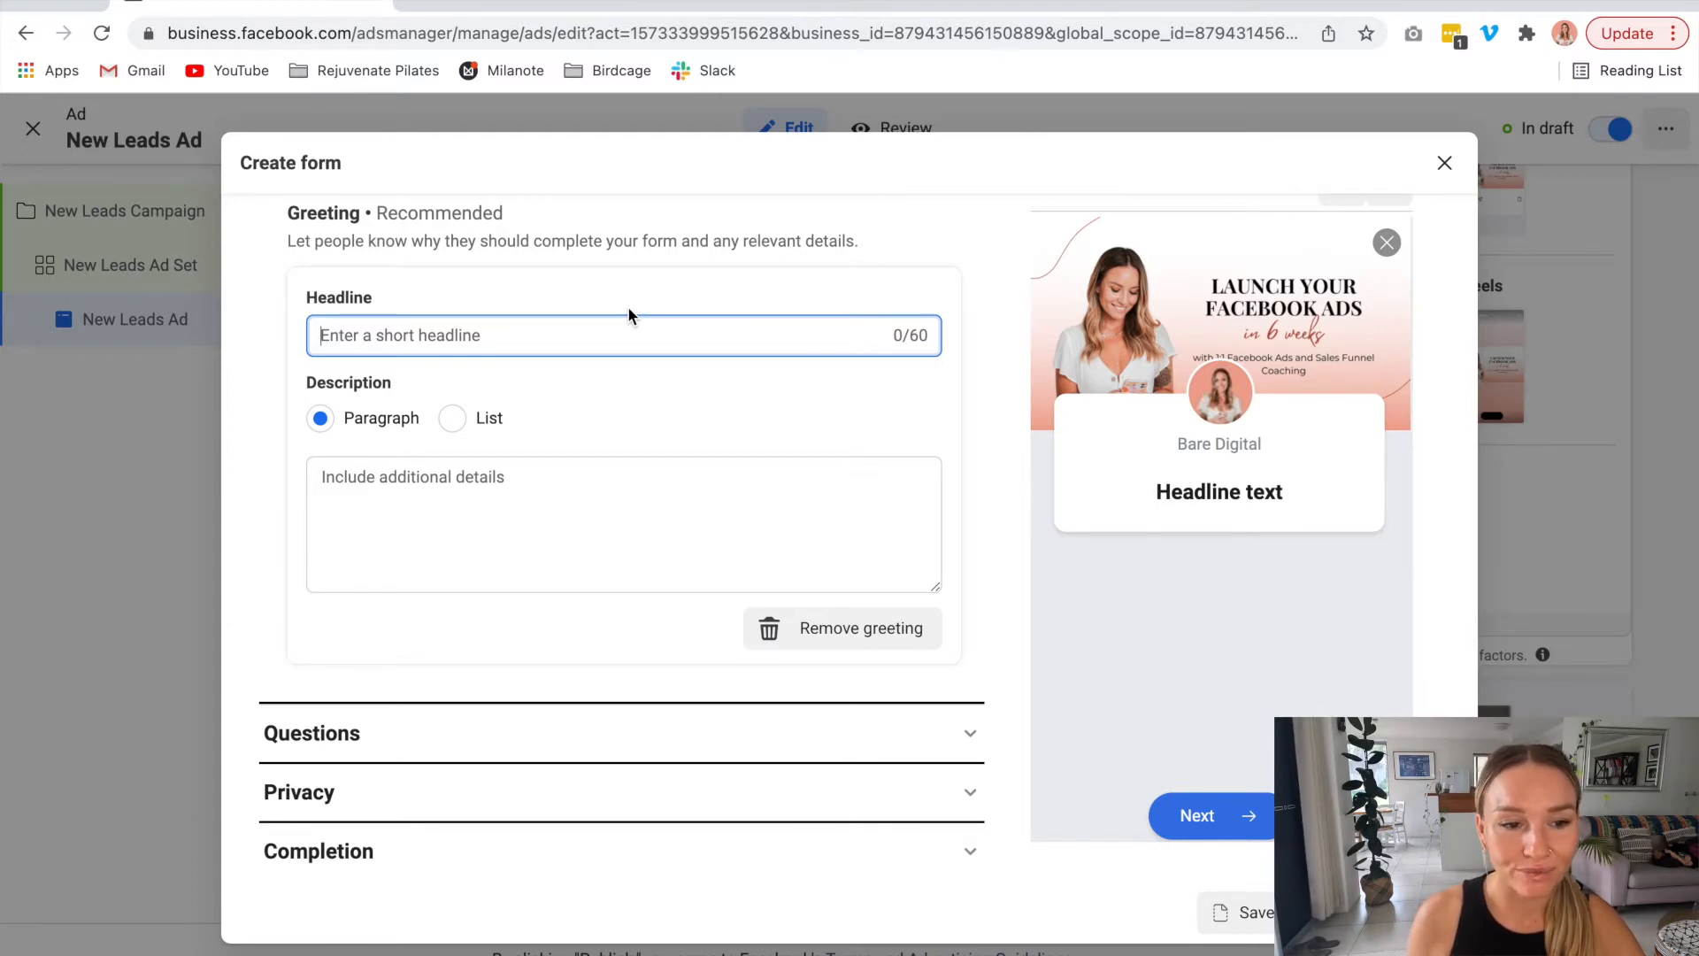
# Examine the form's prefill questions and the information categories that can be added, from contact fields to national ID number.
pyautogui.scroll(-1, 635, 311)
pyautogui.click(394, 718)
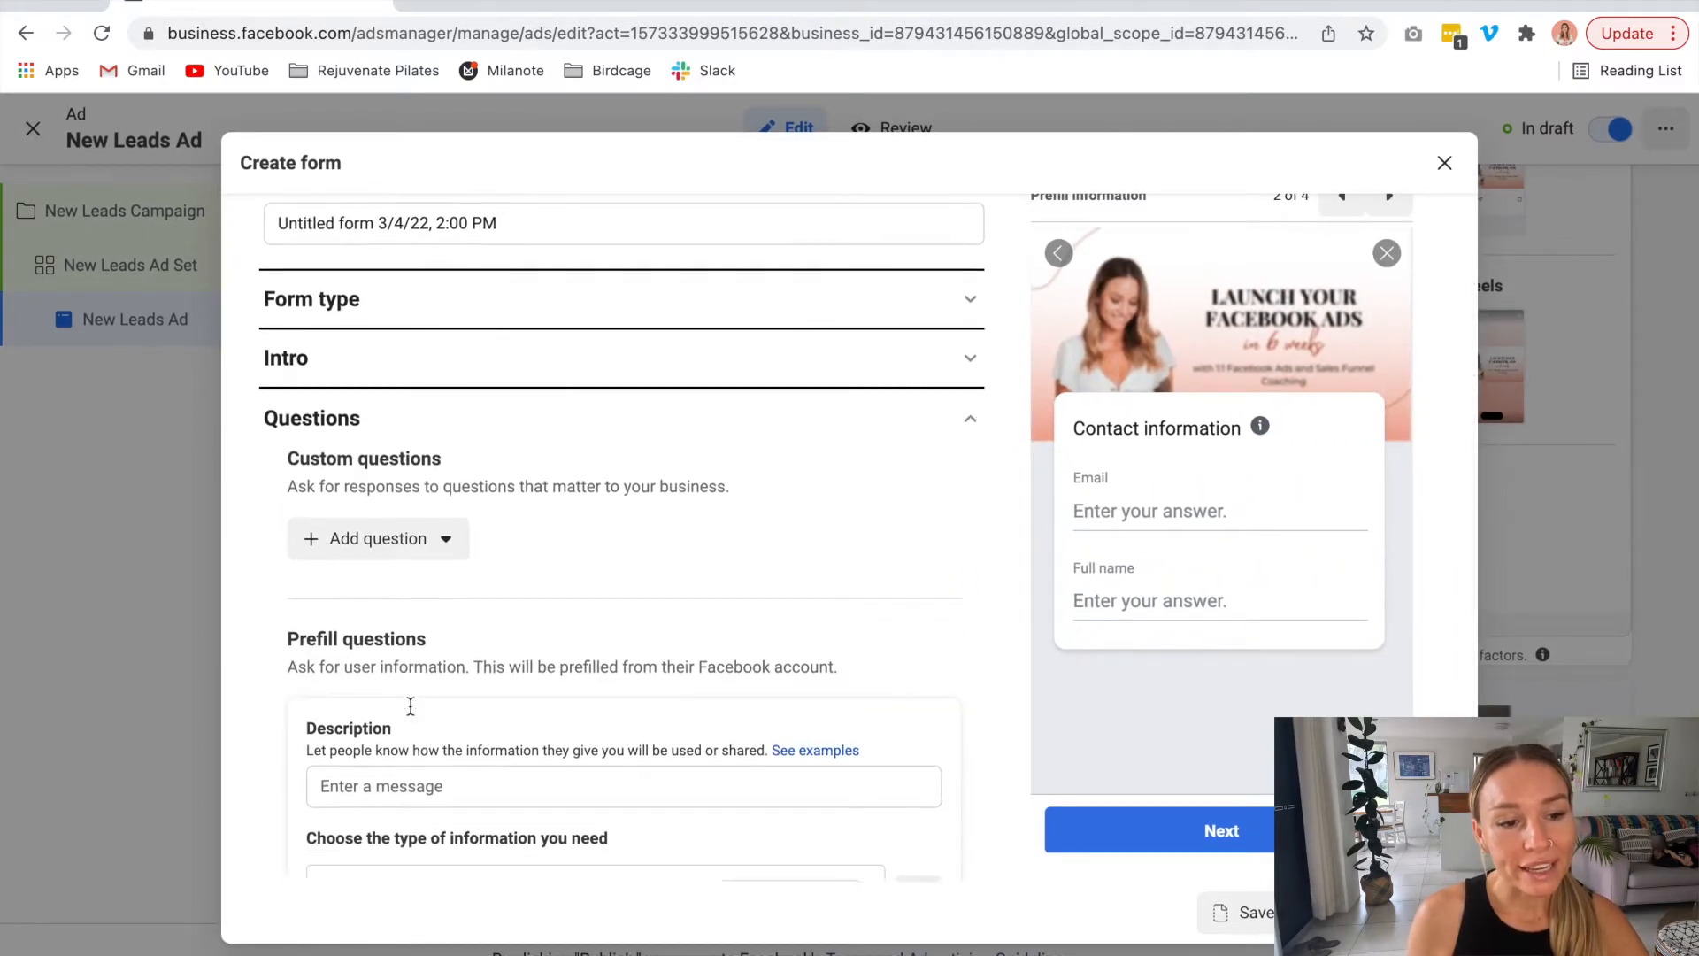
pyautogui.scroll(-2, 411, 705)
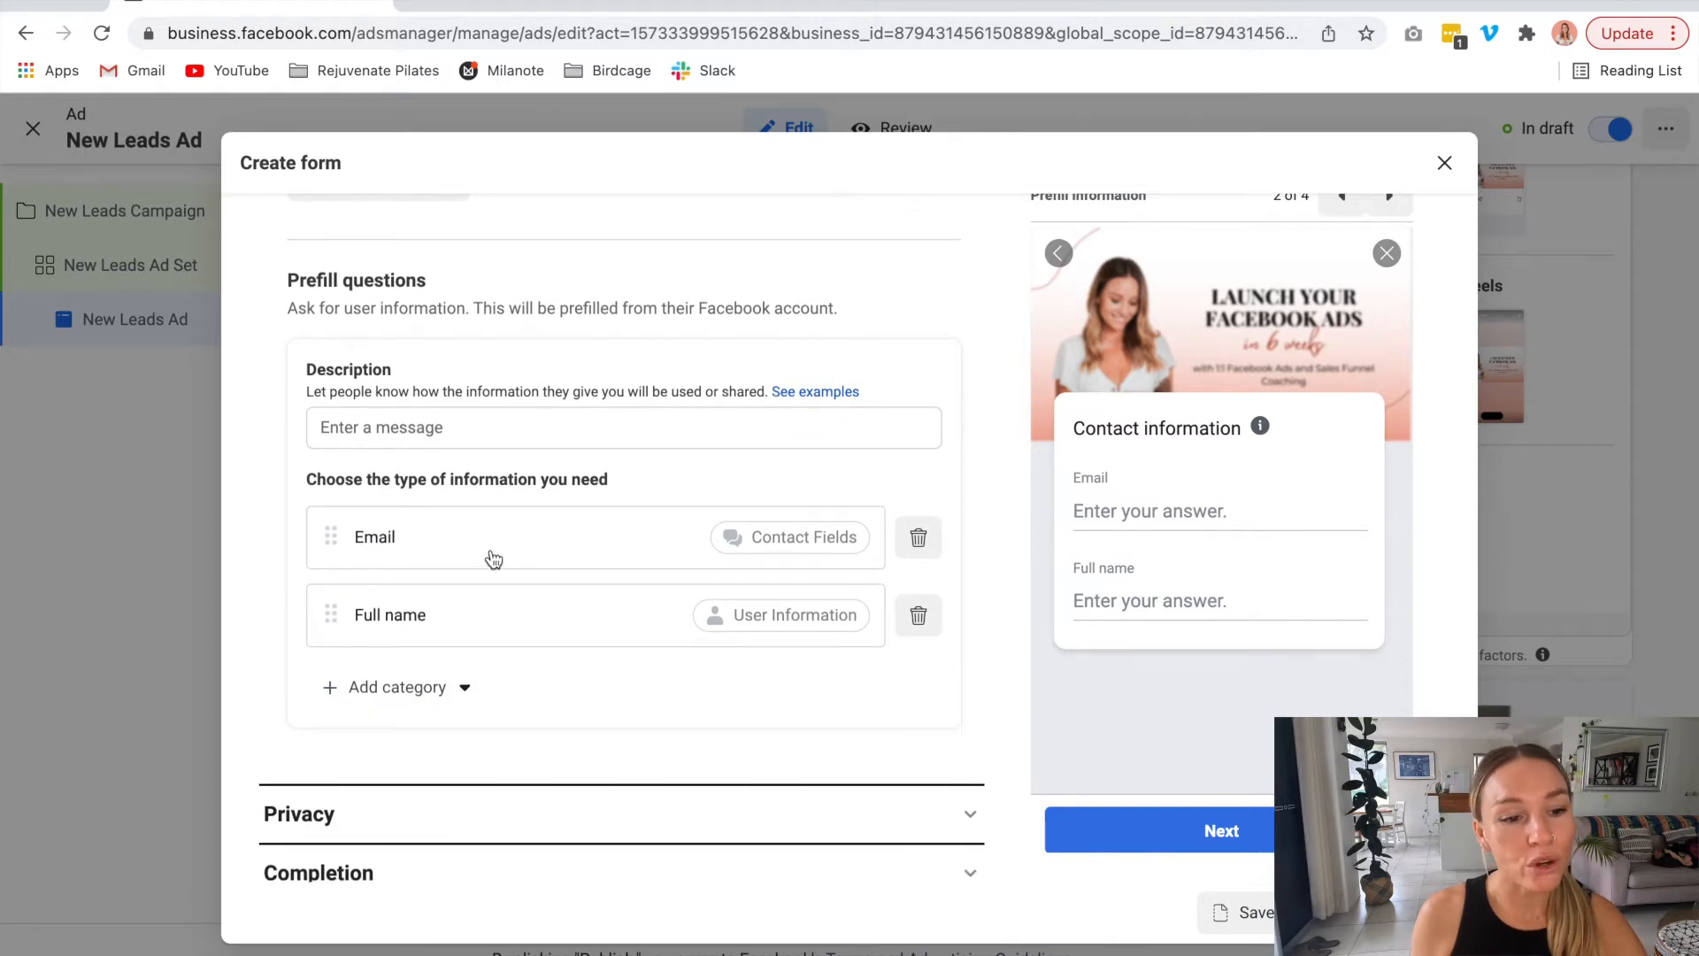
pyautogui.click(426, 696)
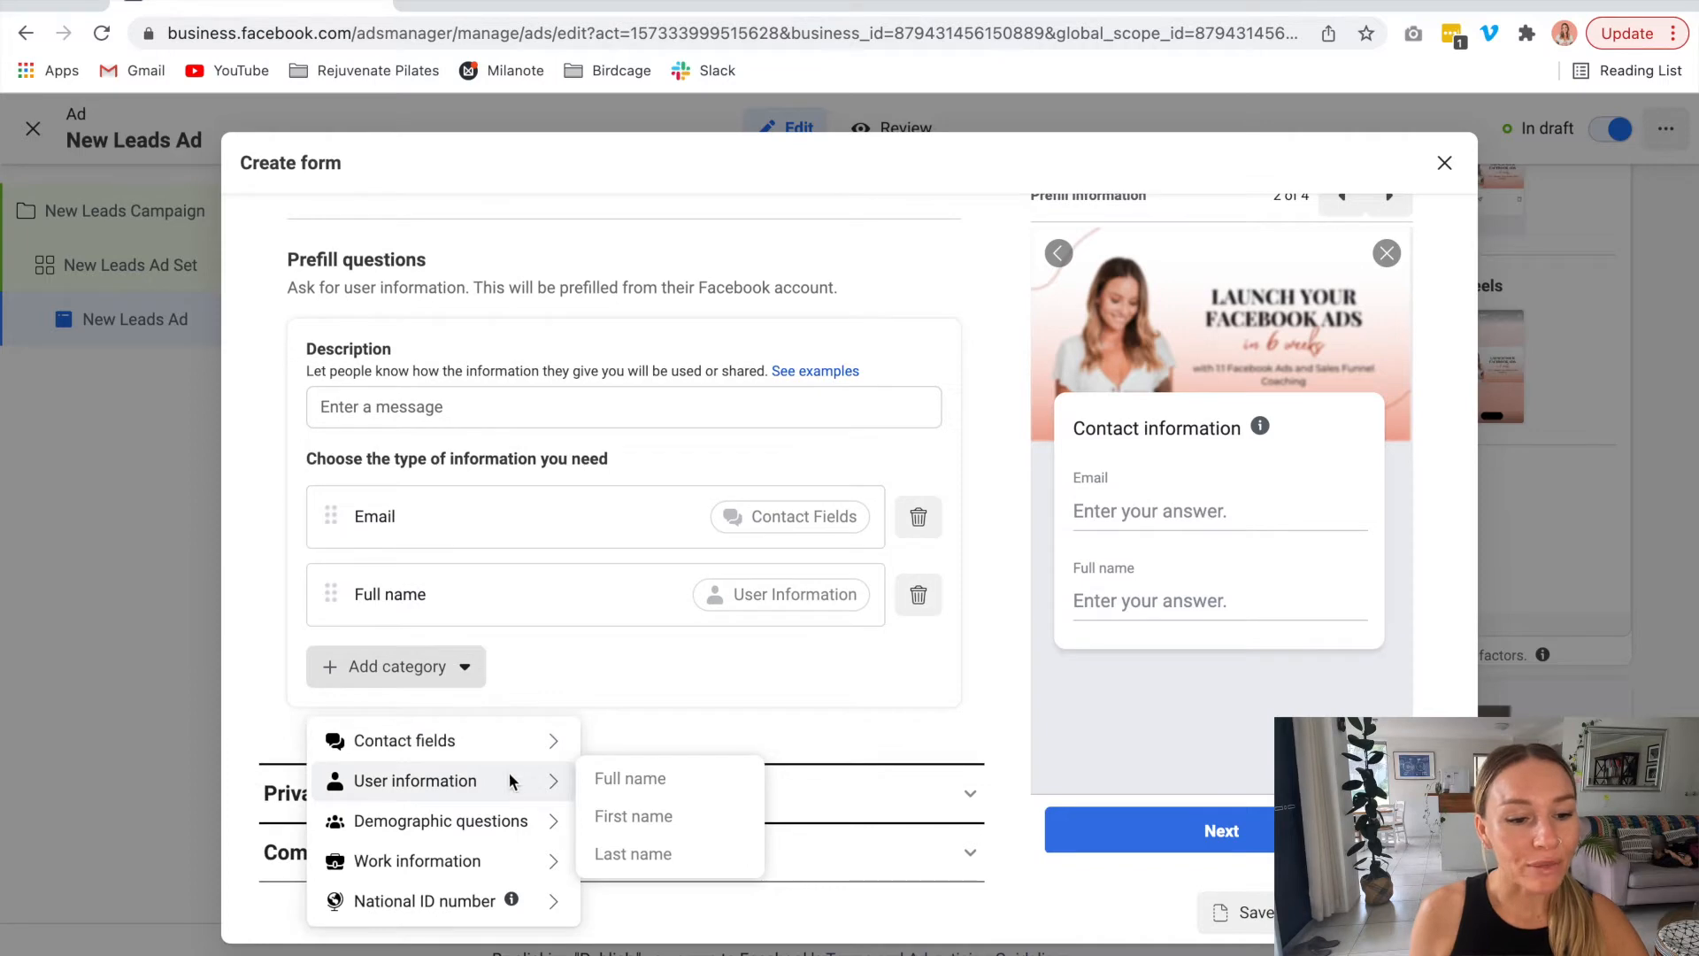
pyautogui.moveTo(518, 811)
pyautogui.moveTo(514, 899)
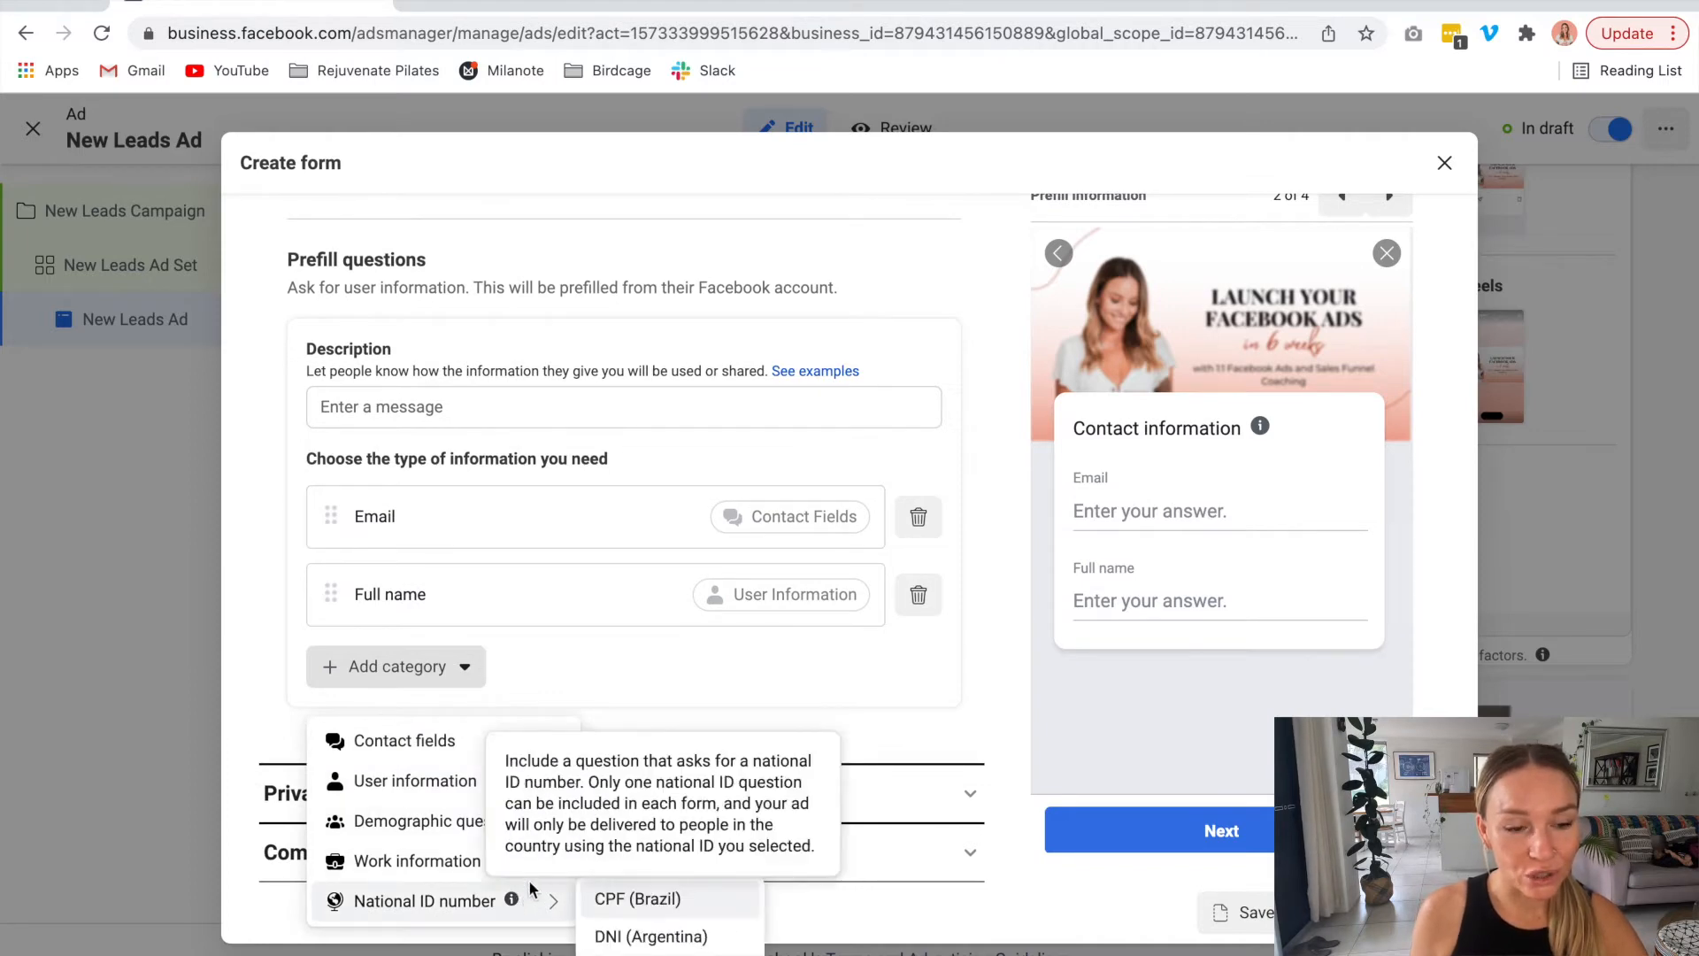
pyautogui.moveTo(382, 749)
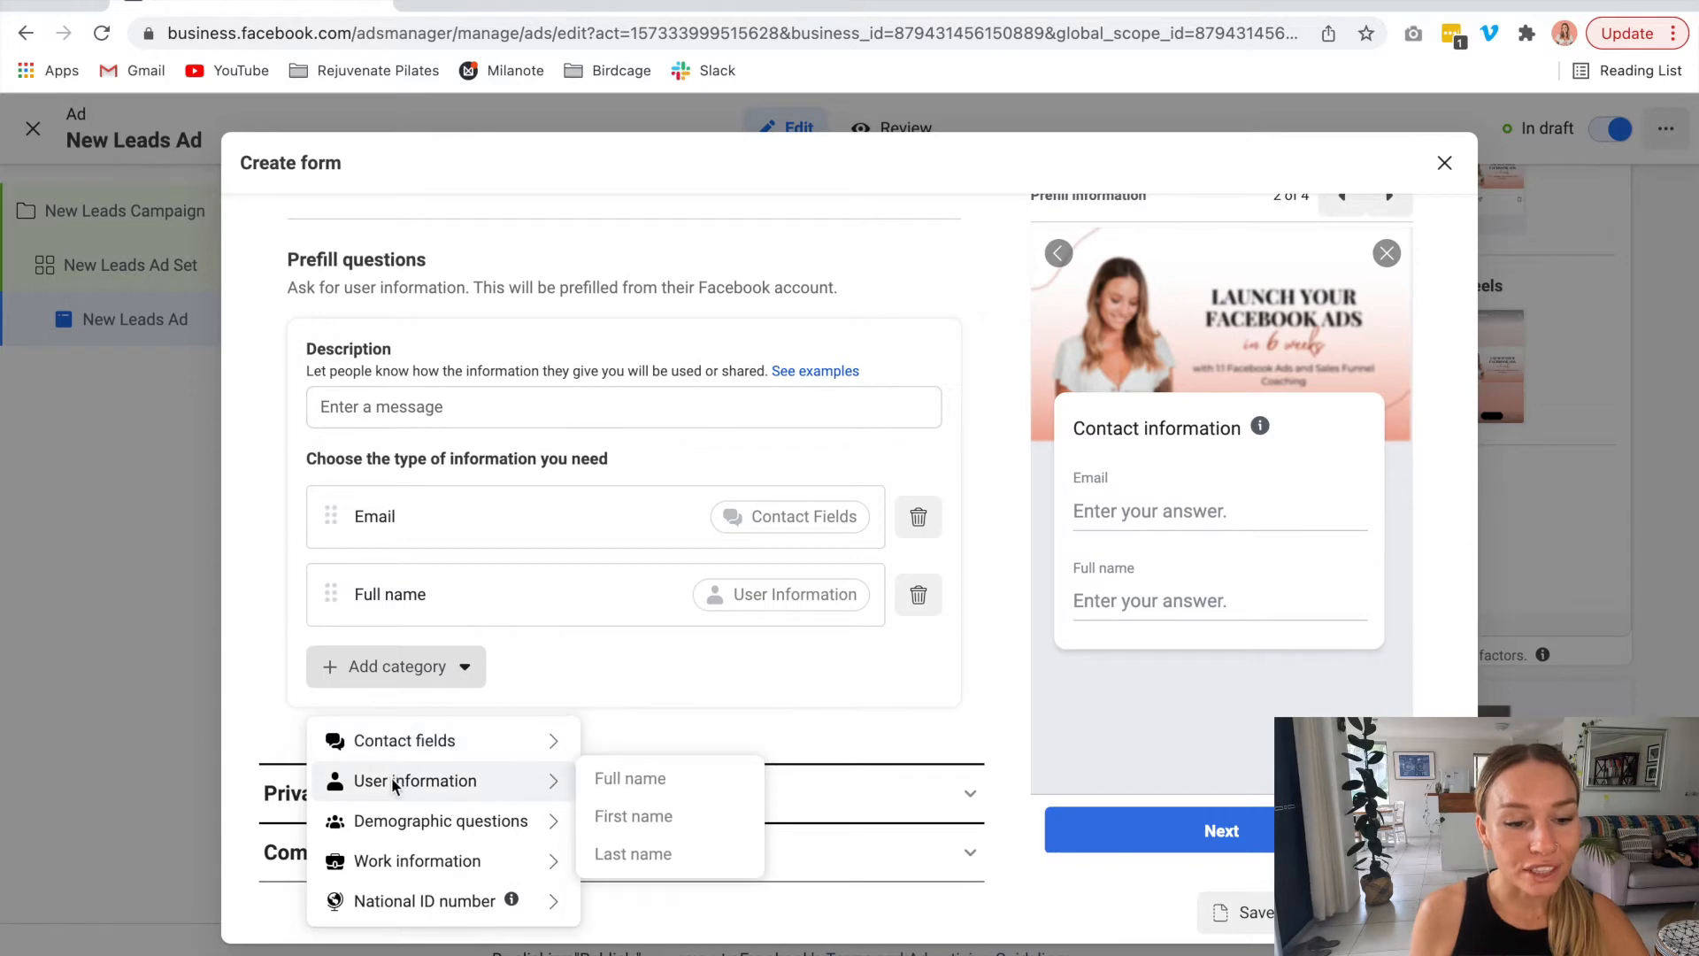
pyautogui.moveTo(400, 818)
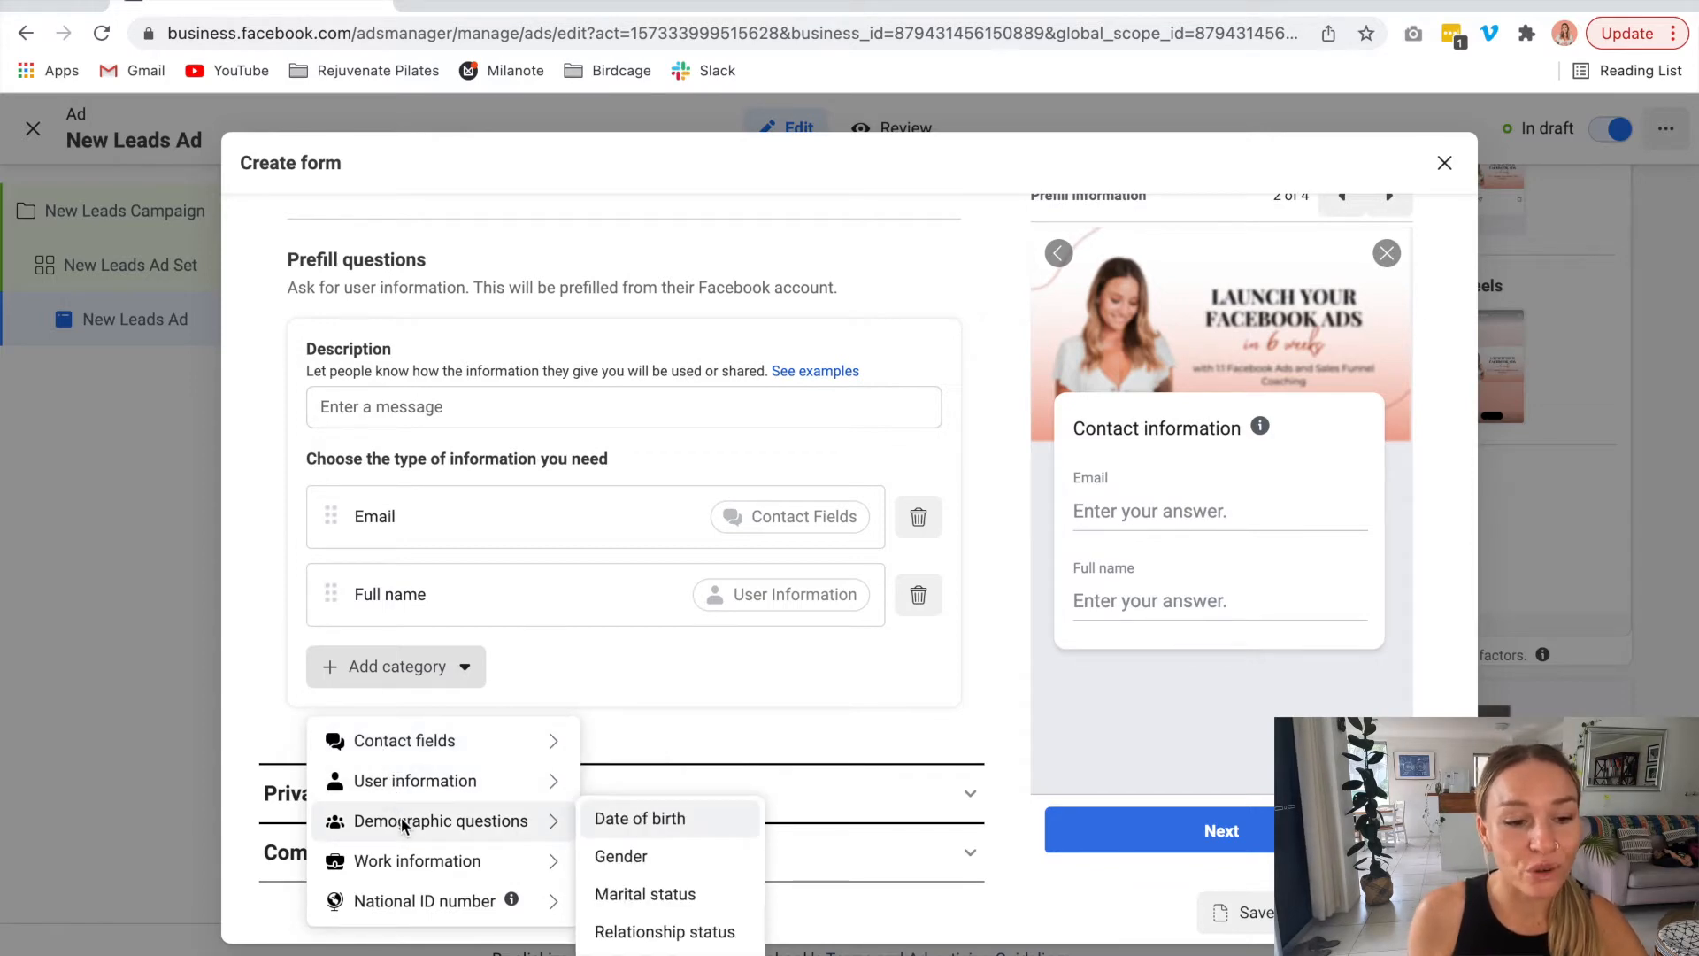
pyautogui.moveTo(436, 899)
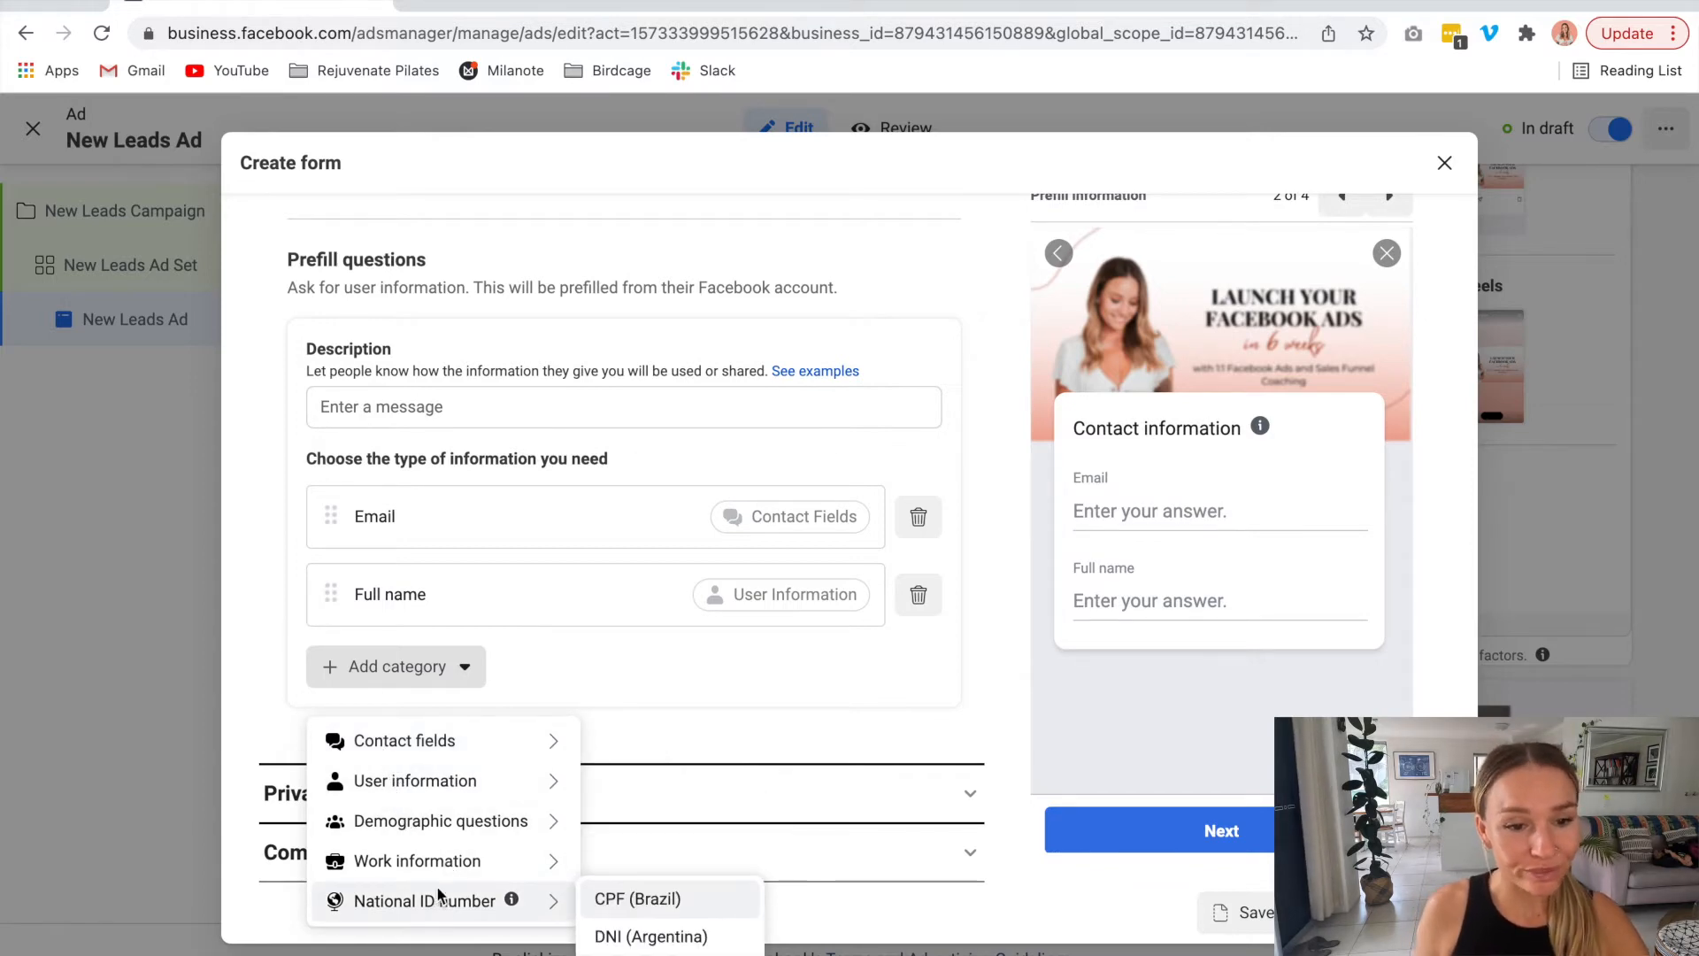
pyautogui.click(639, 672)
# Check which custom question types can be added to the form.
pyautogui.scroll(2, 639, 673)
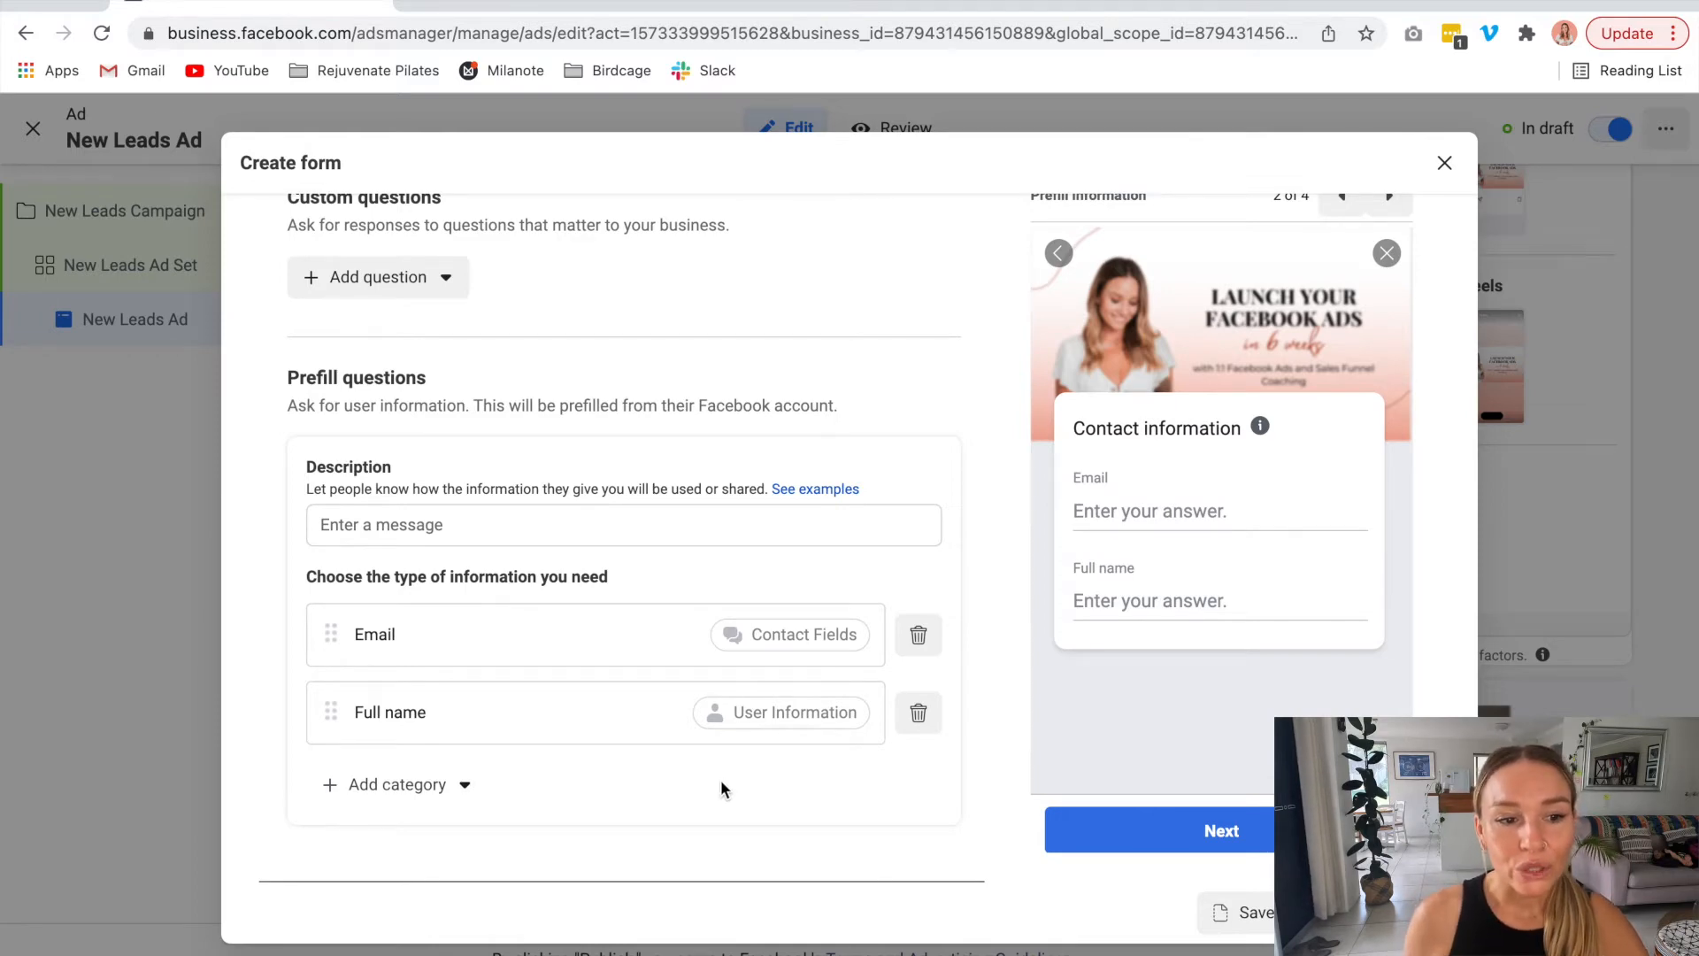
pyautogui.scroll(4, 721, 787)
pyautogui.click(453, 460)
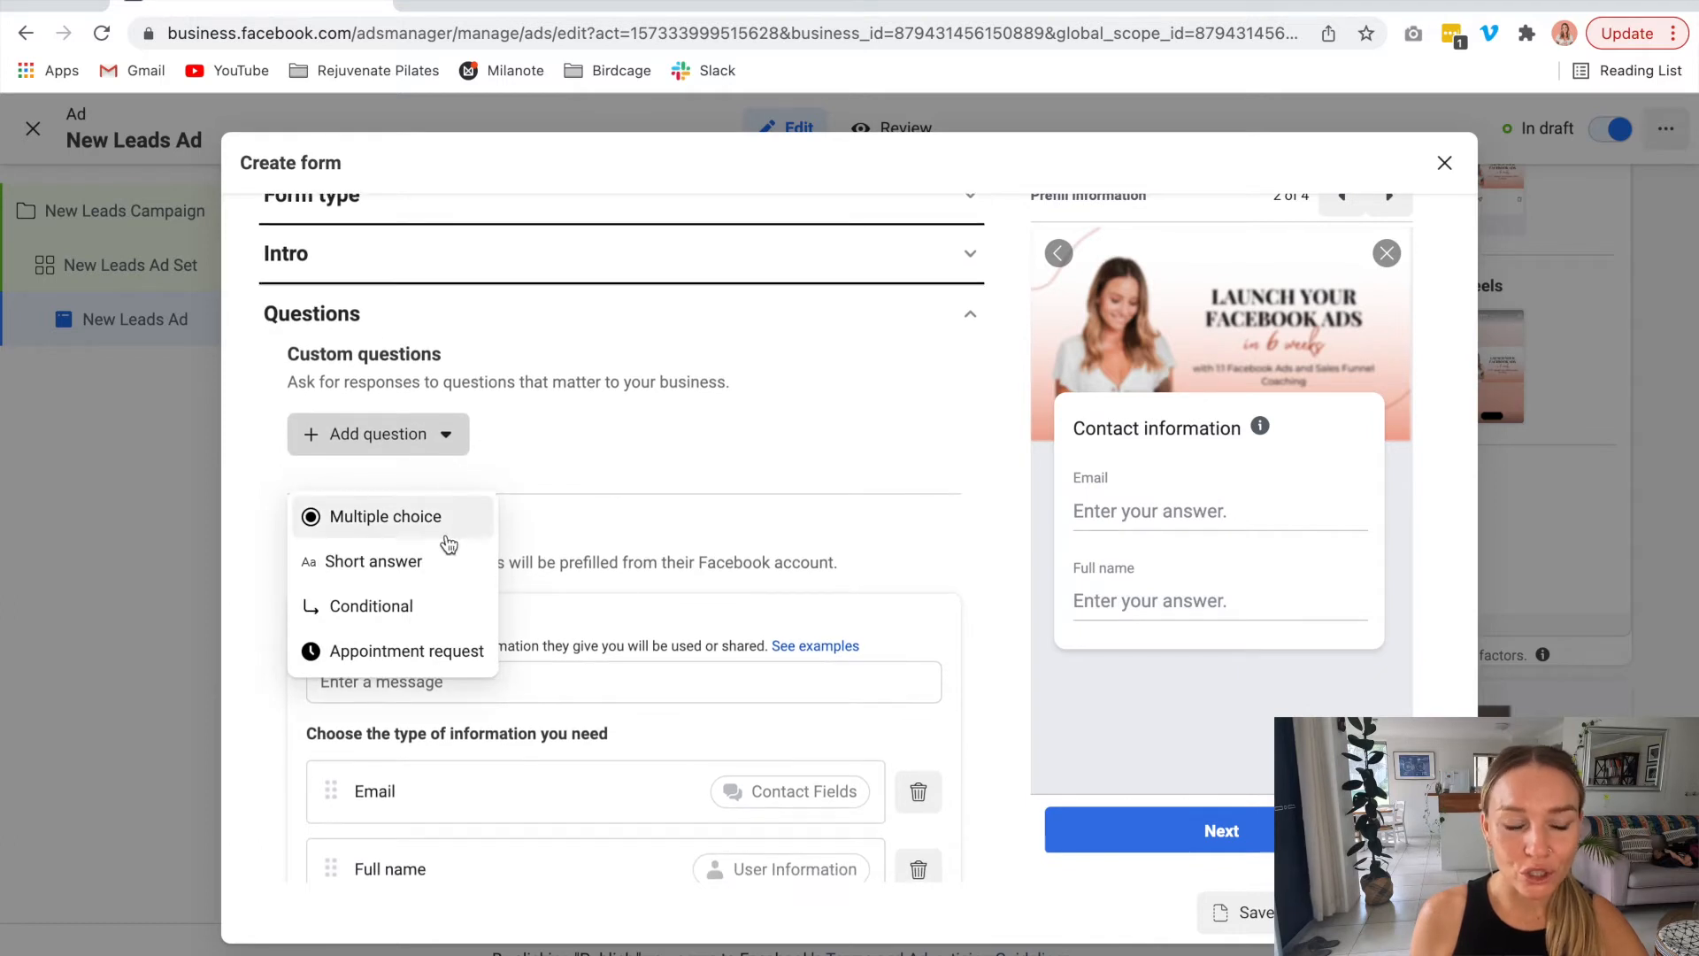
pyautogui.click(566, 455)
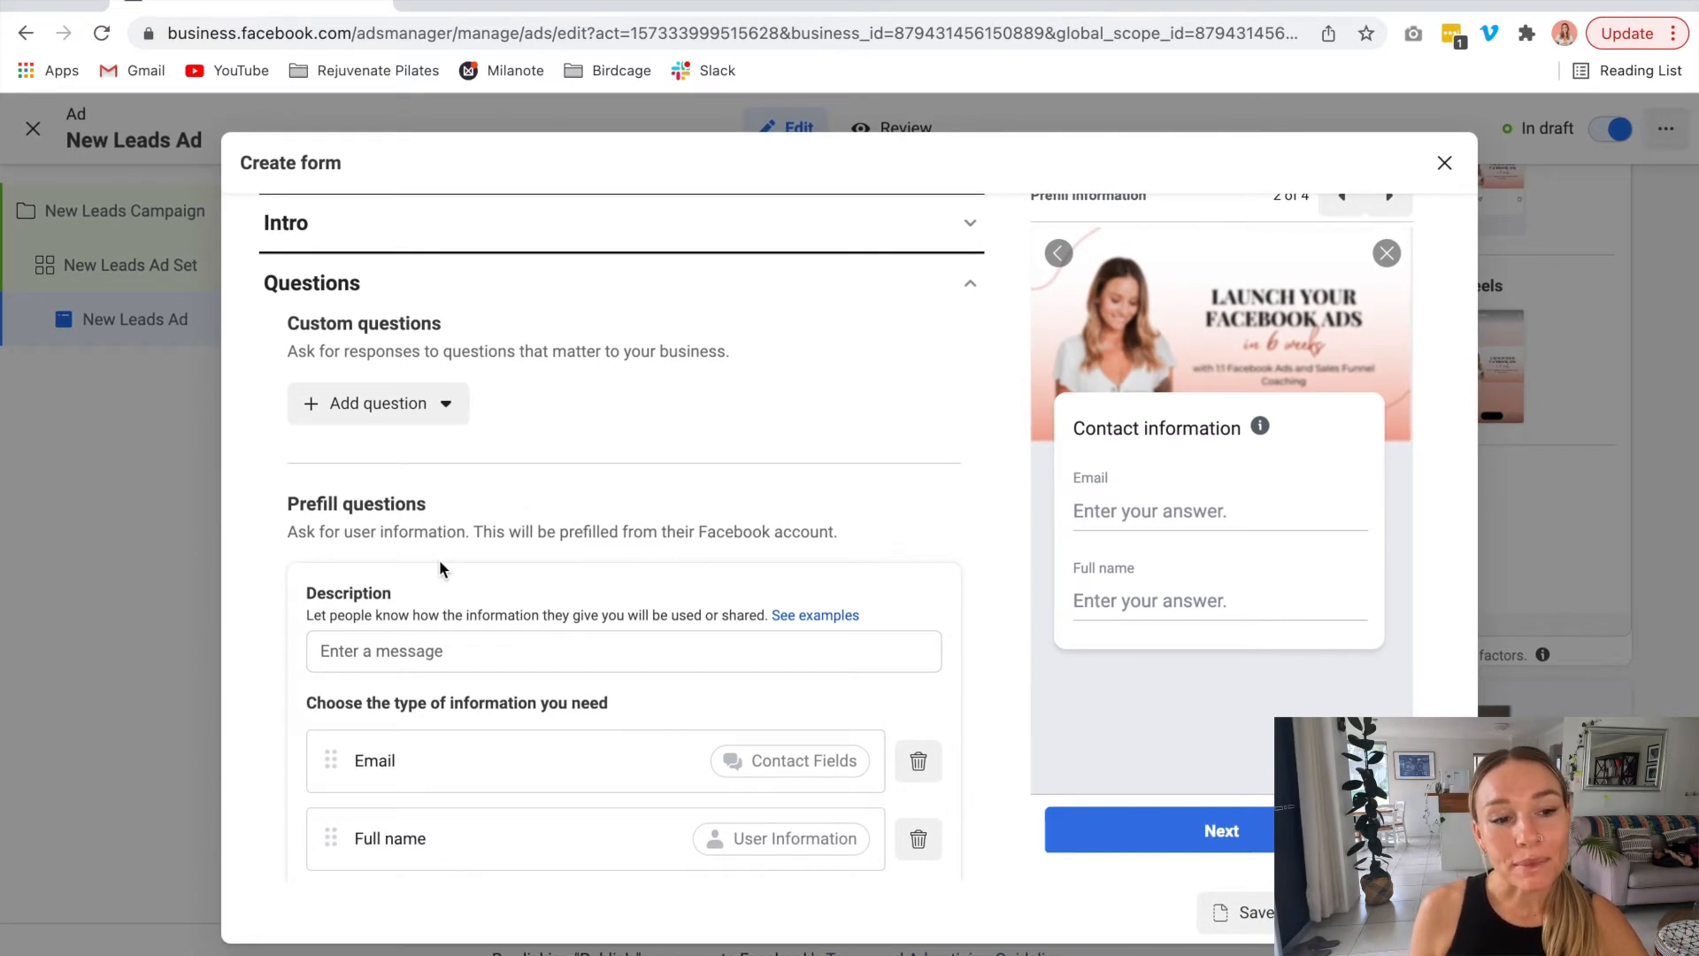
# Review the form's privacy section, including the privacy policy link, link text and custom disclaimer options.
pyautogui.scroll(-3, 440, 563)
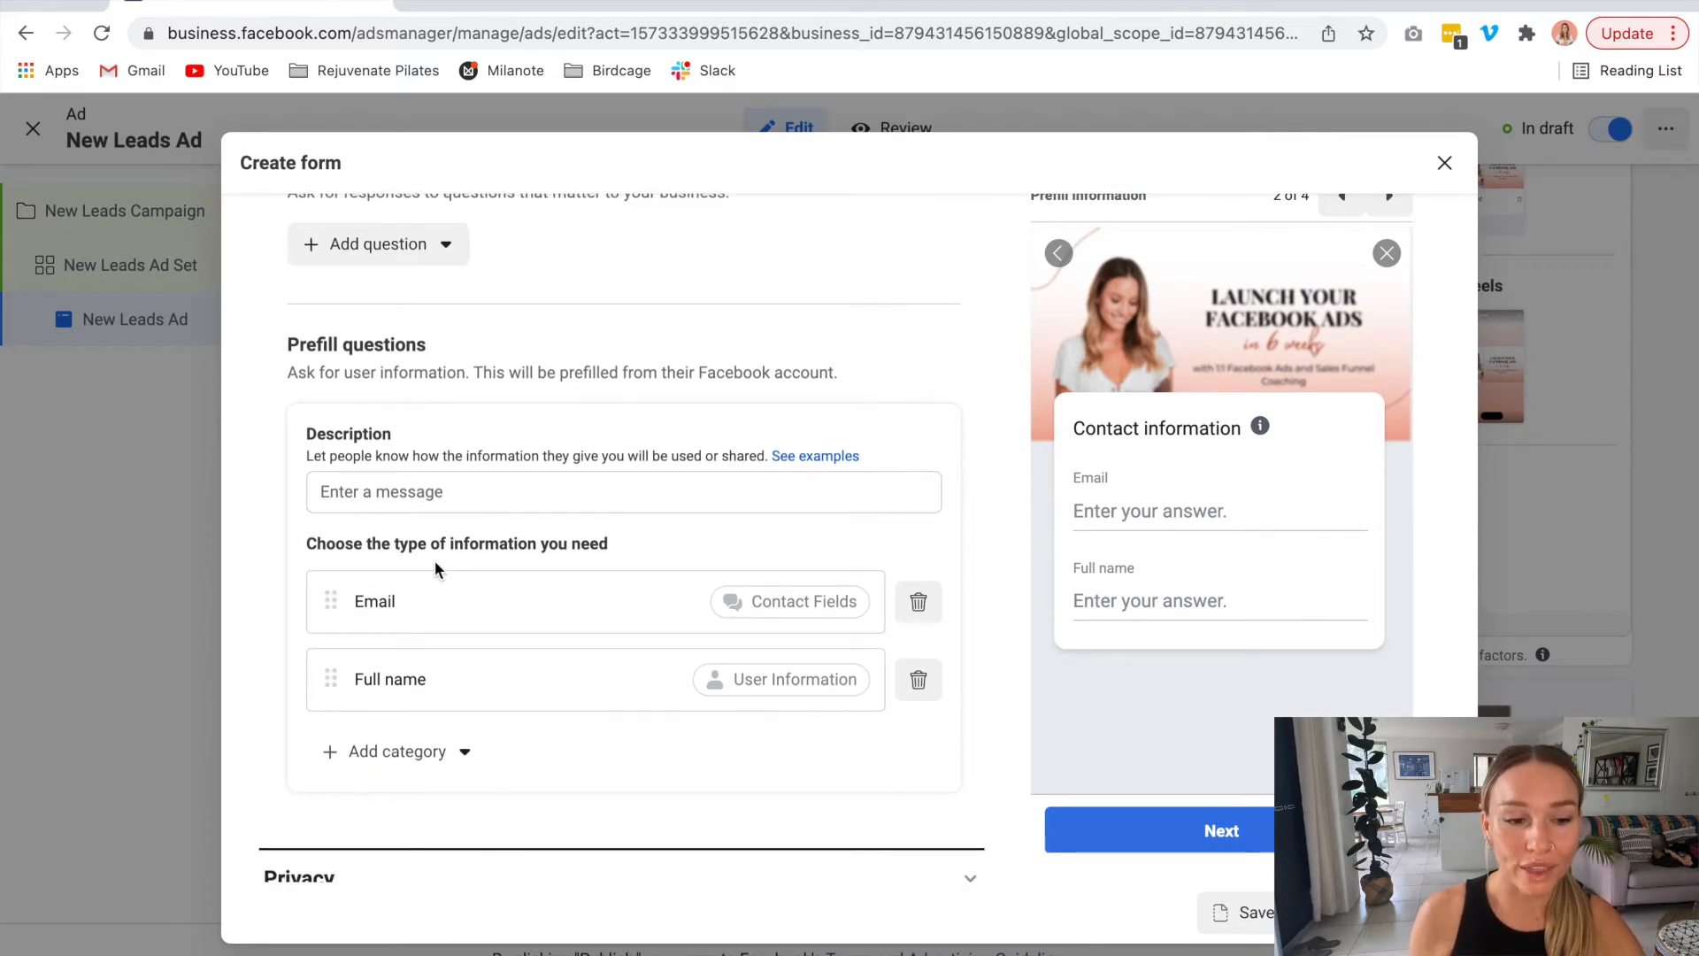
pyautogui.scroll(-2, 433, 560)
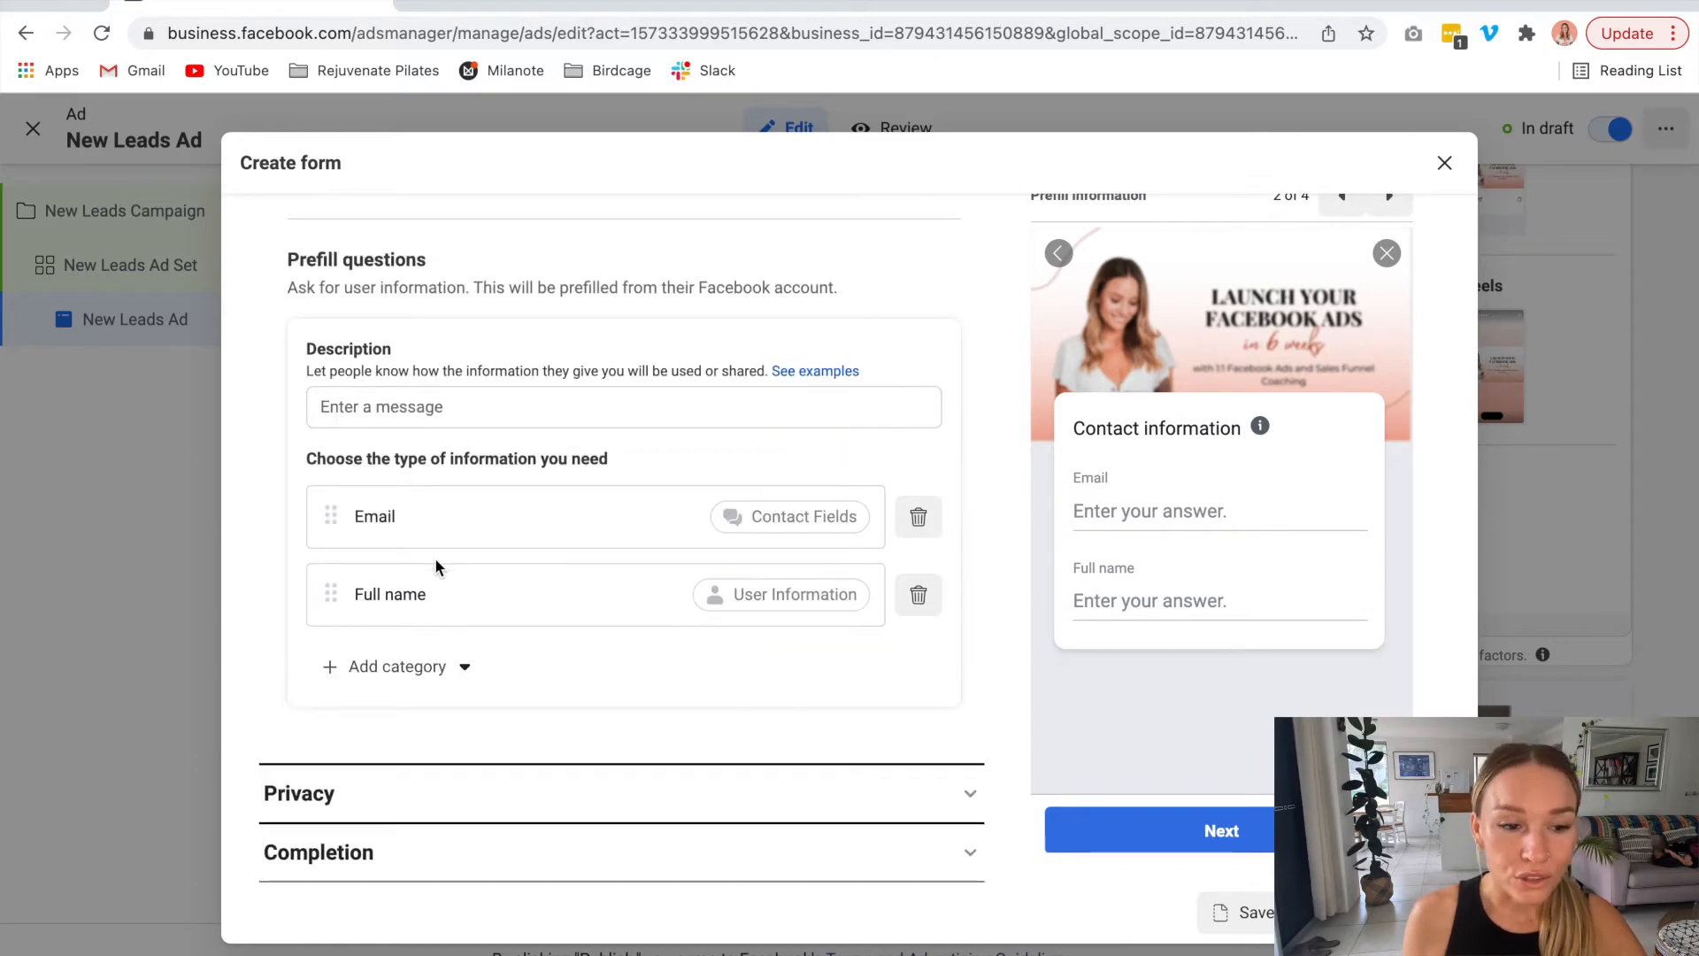
pyautogui.click(467, 792)
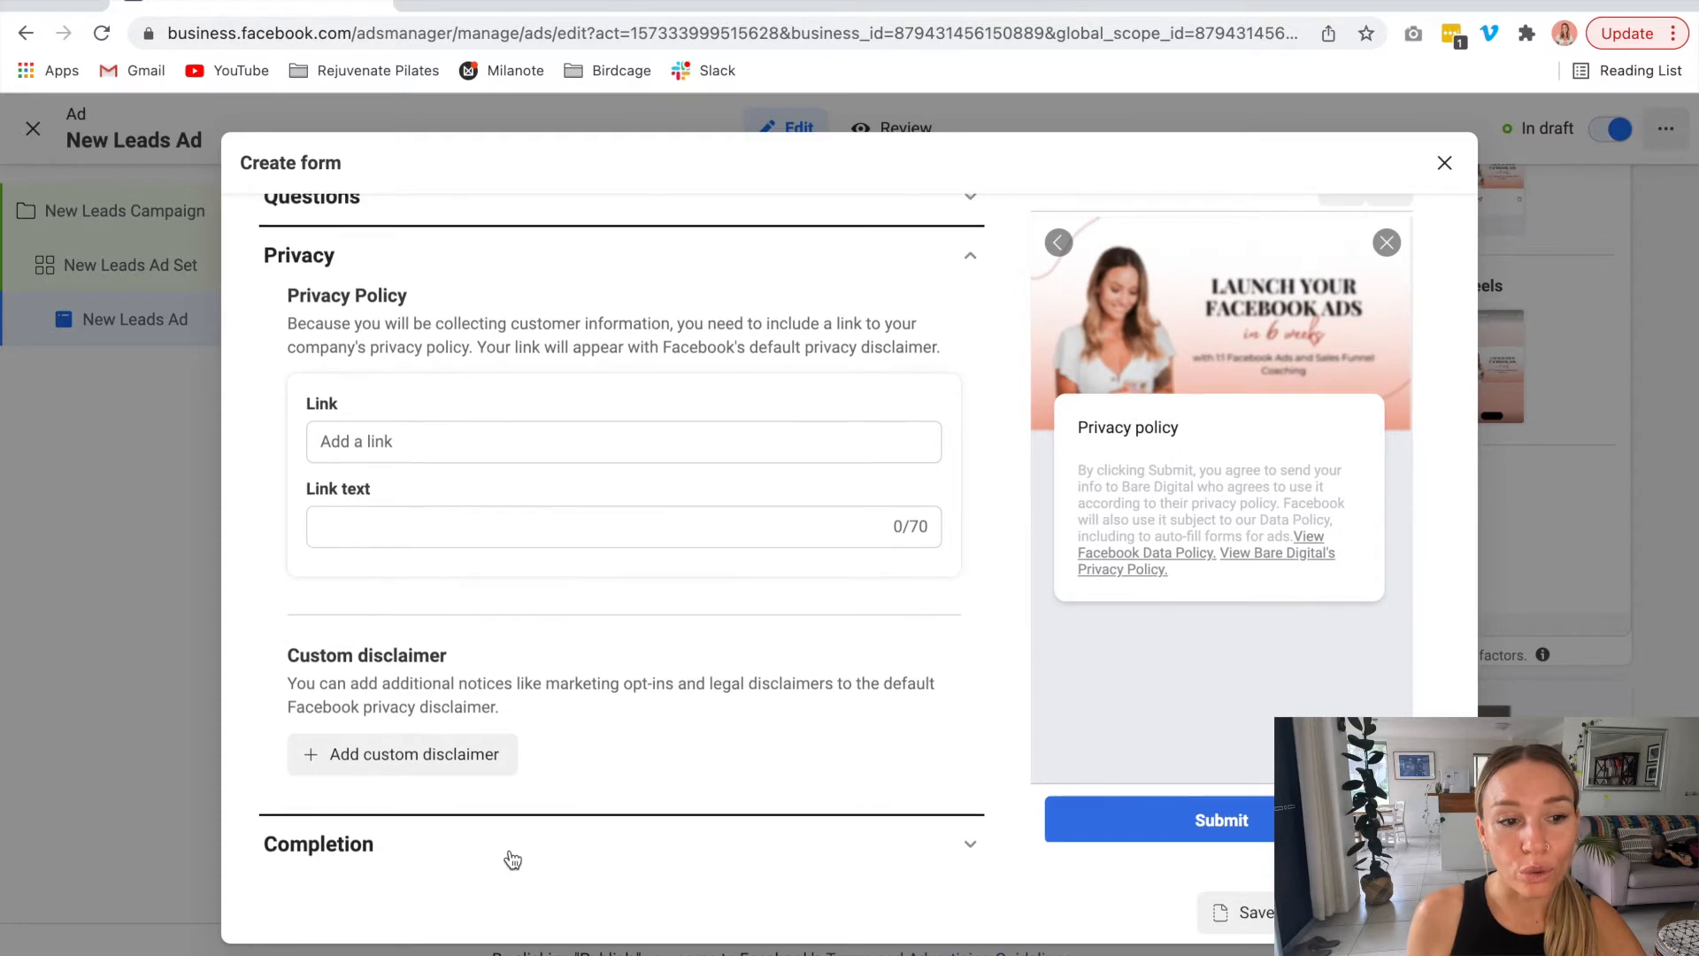
pyautogui.click(364, 441)
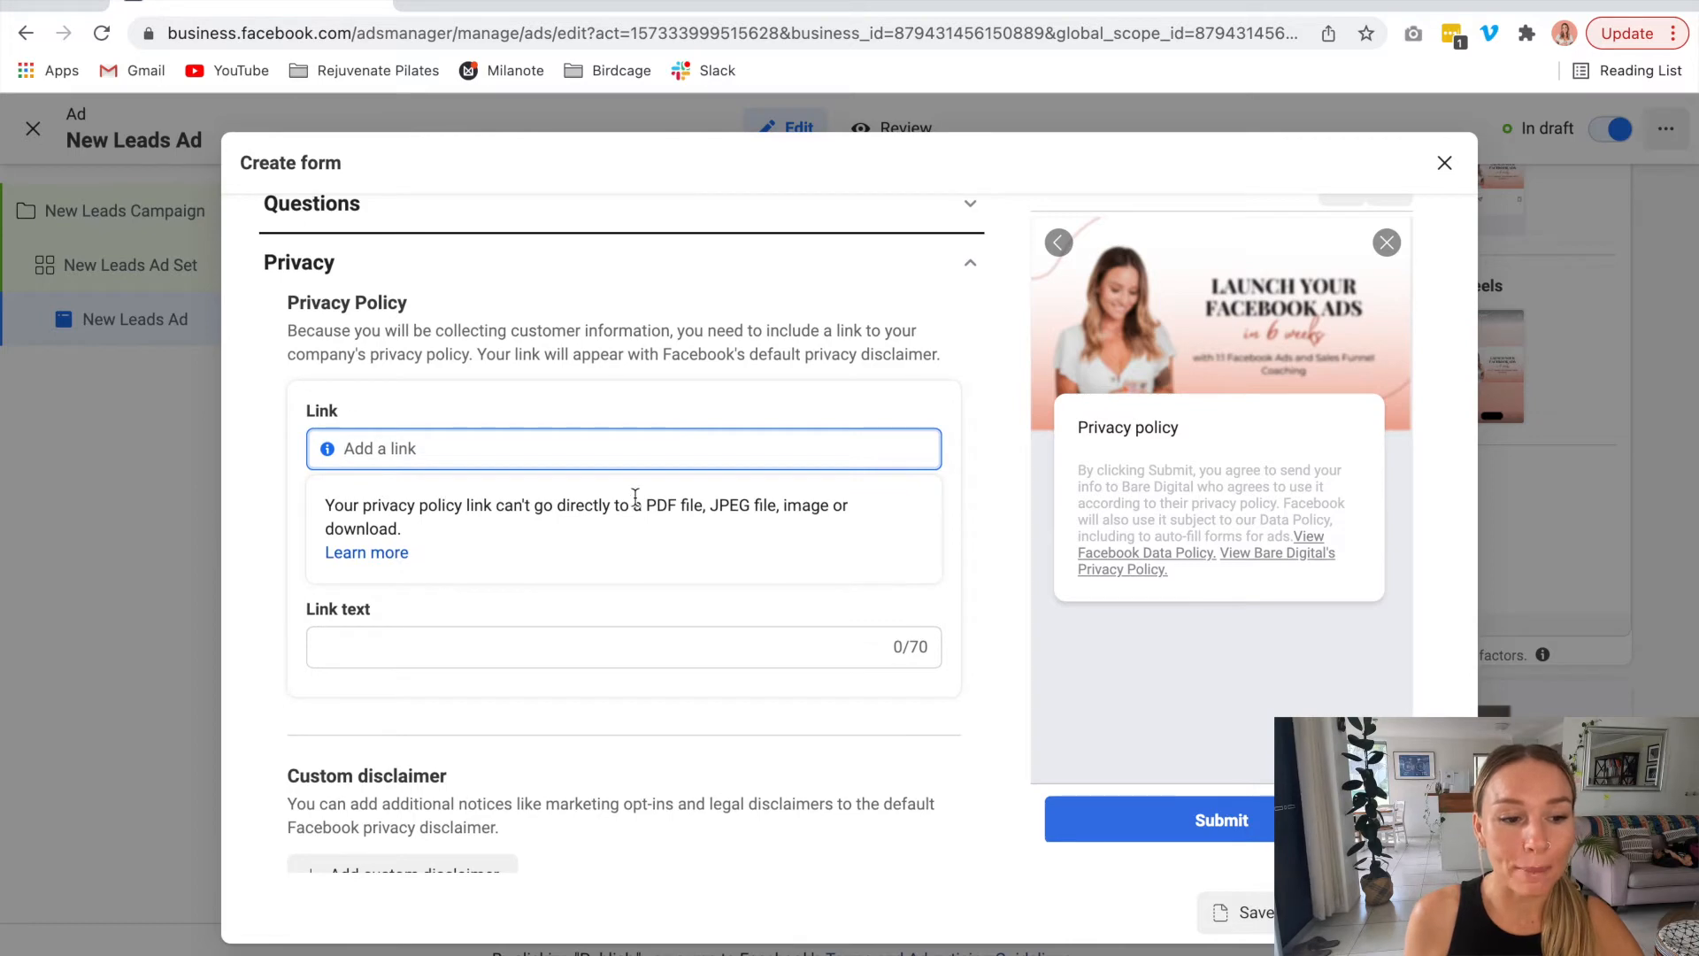
pyautogui.scroll(-2, 571, 657)
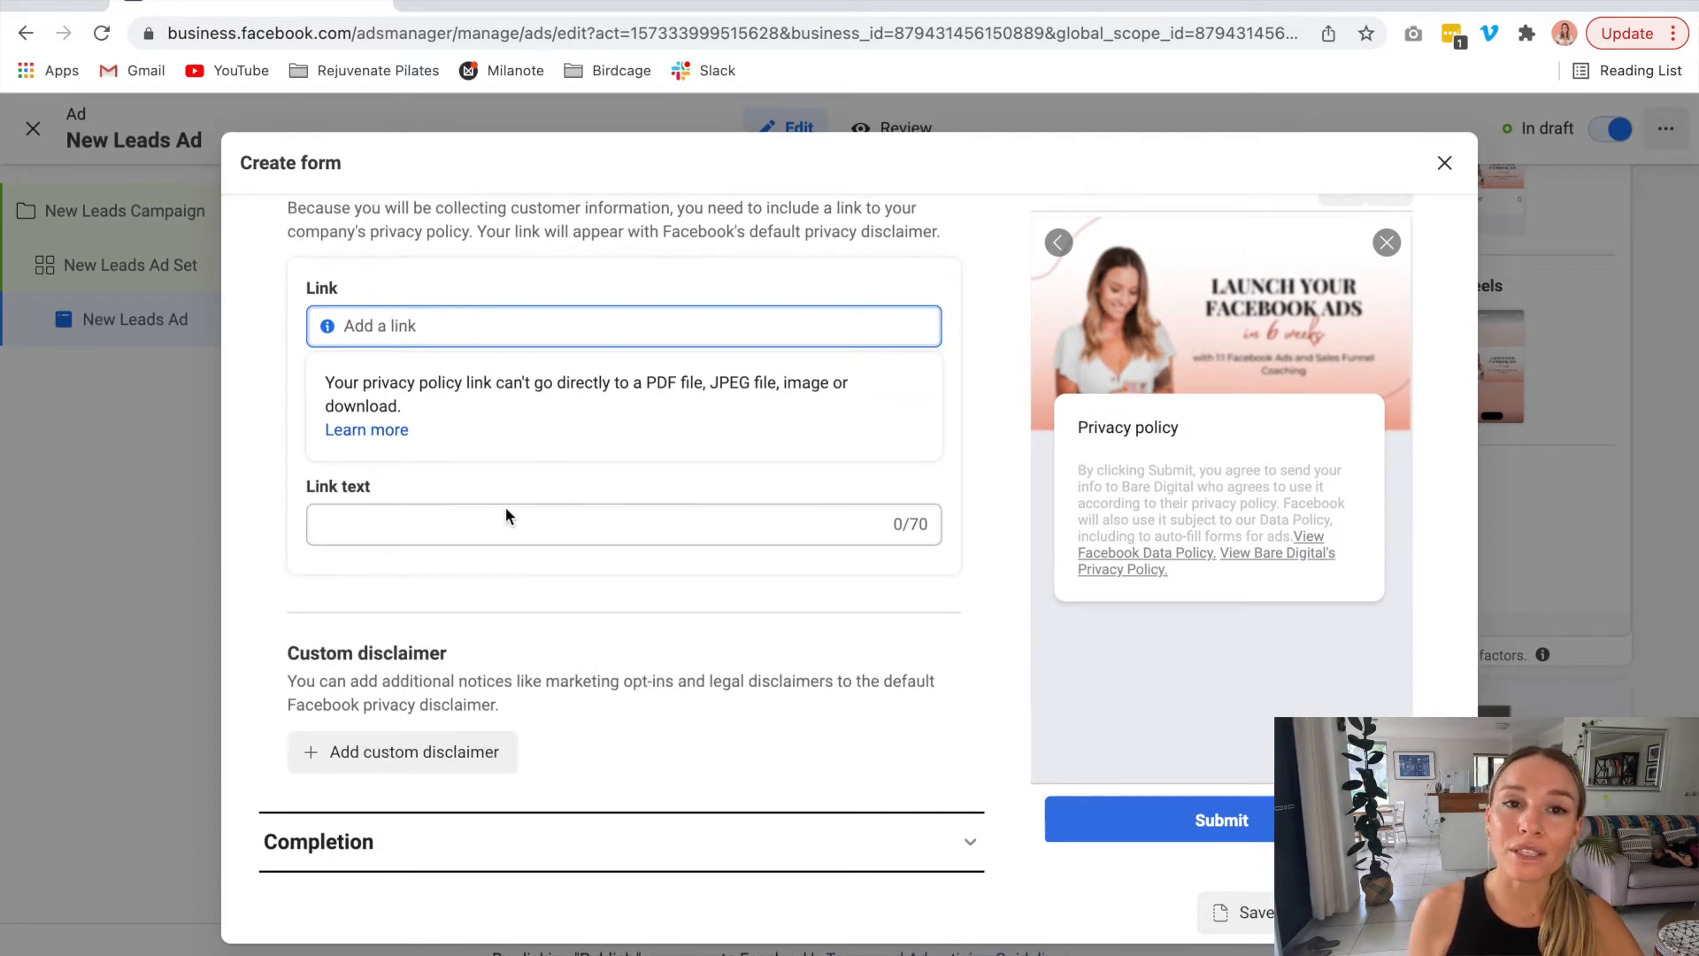
pyautogui.scroll(1, 446, 522)
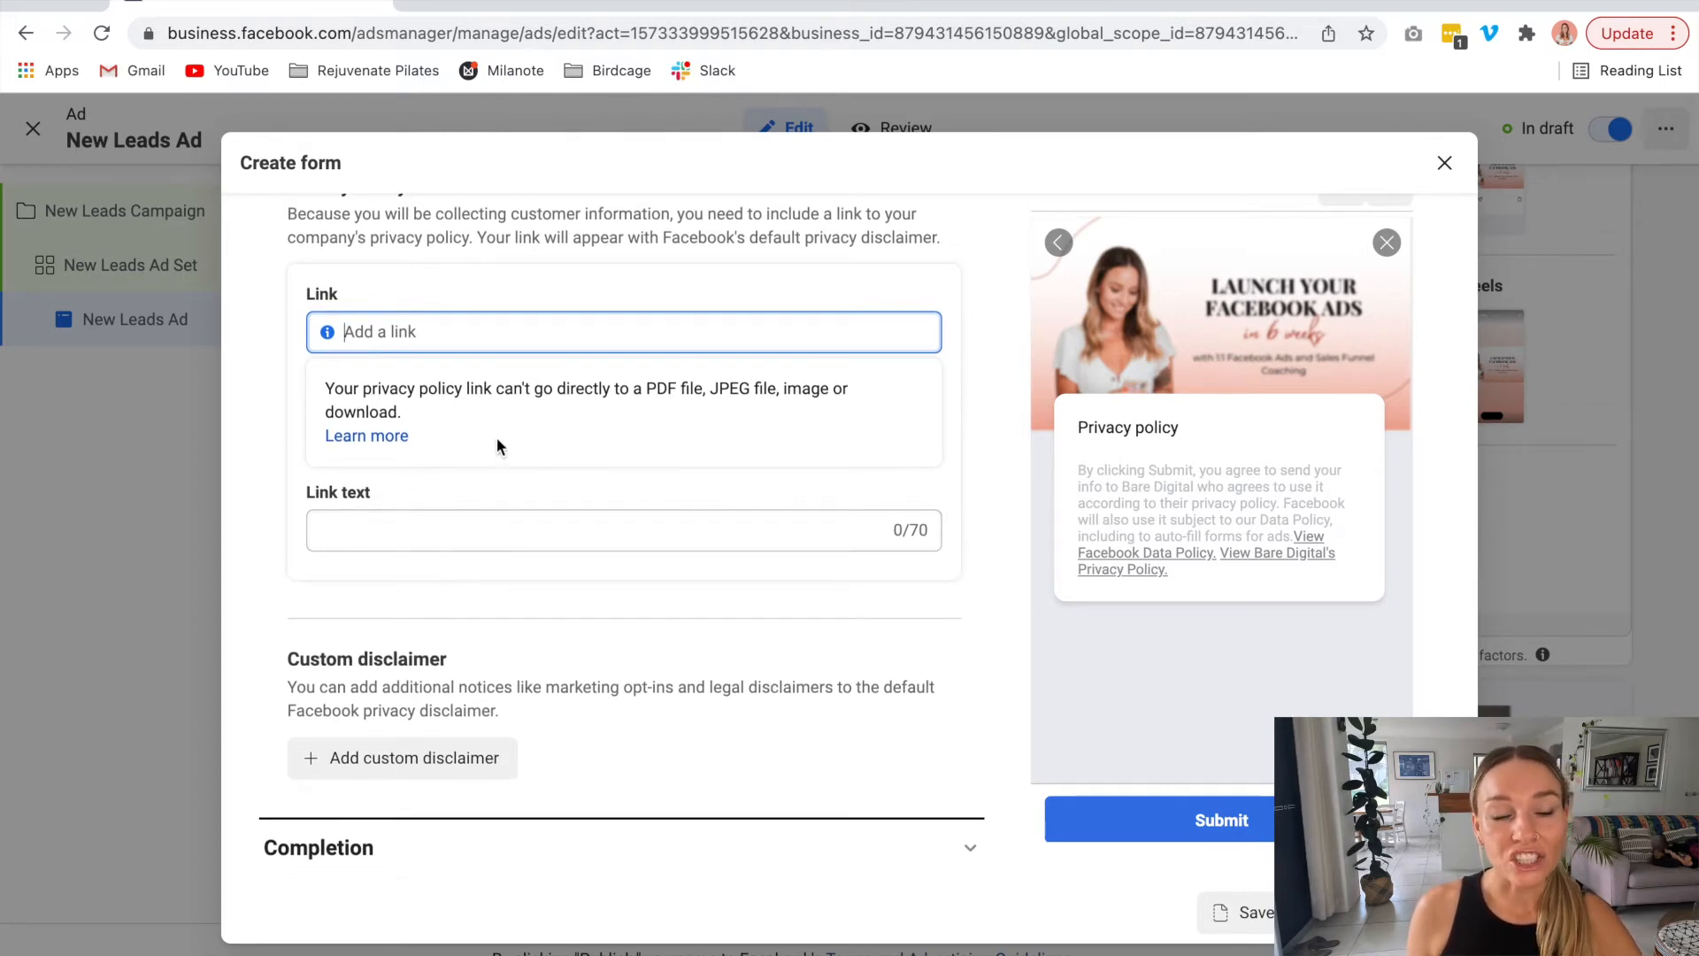
pyautogui.click(375, 522)
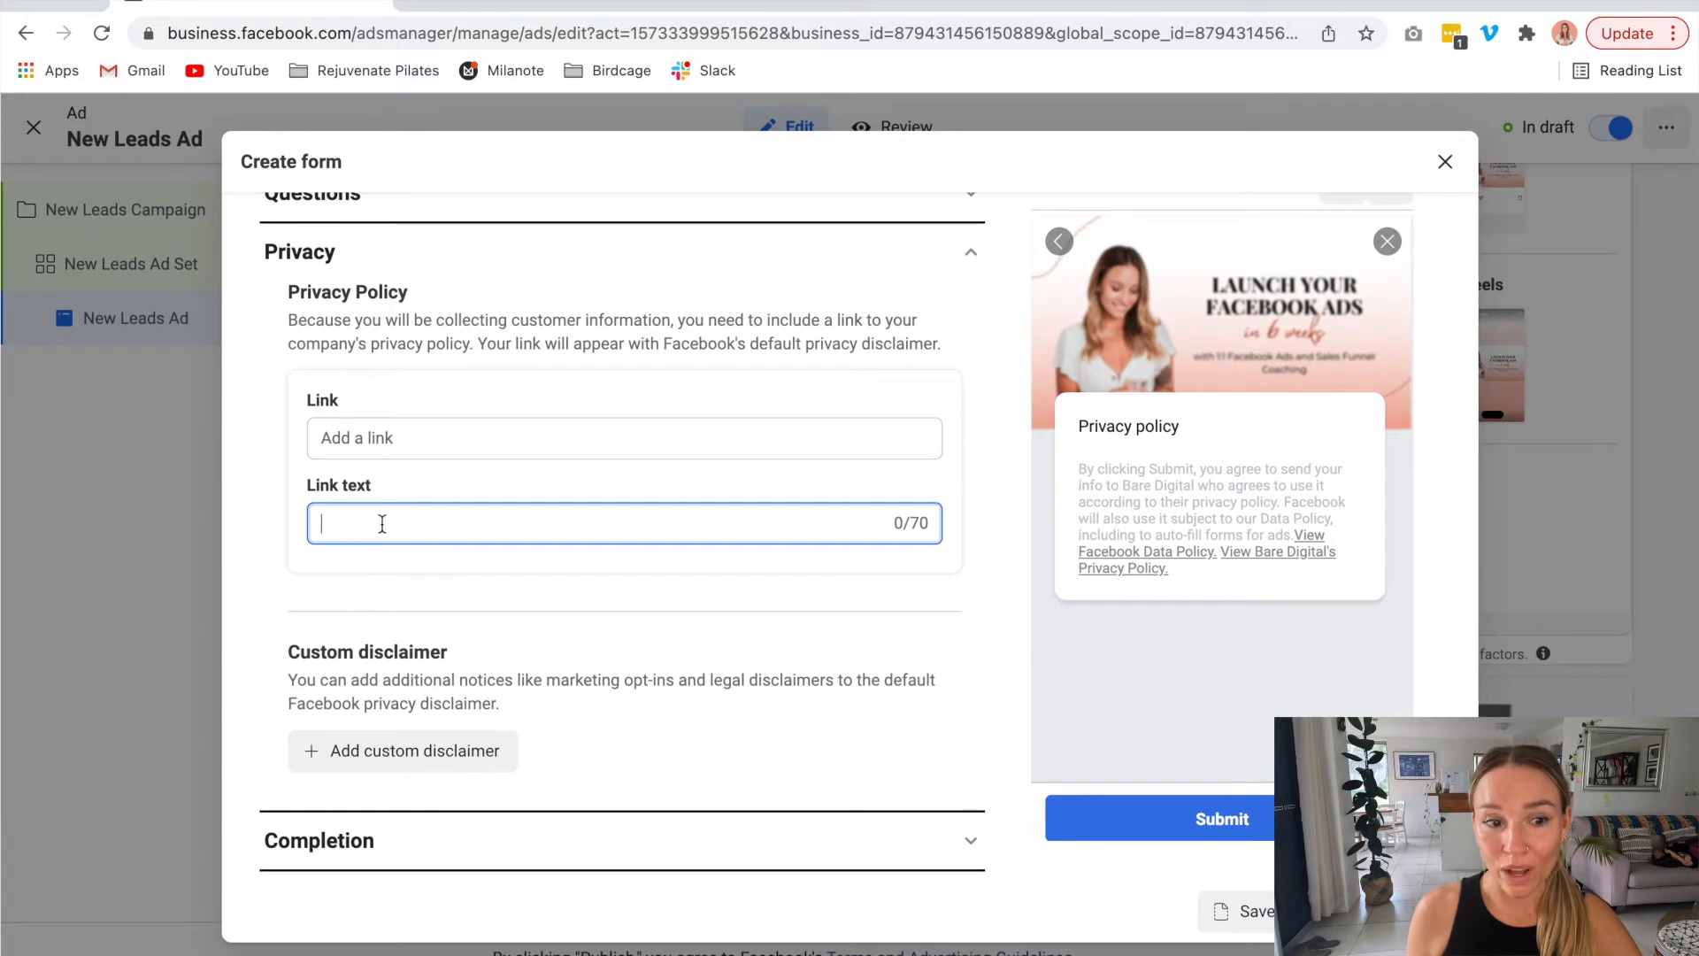
pyautogui.scroll(-2, 437, 550)
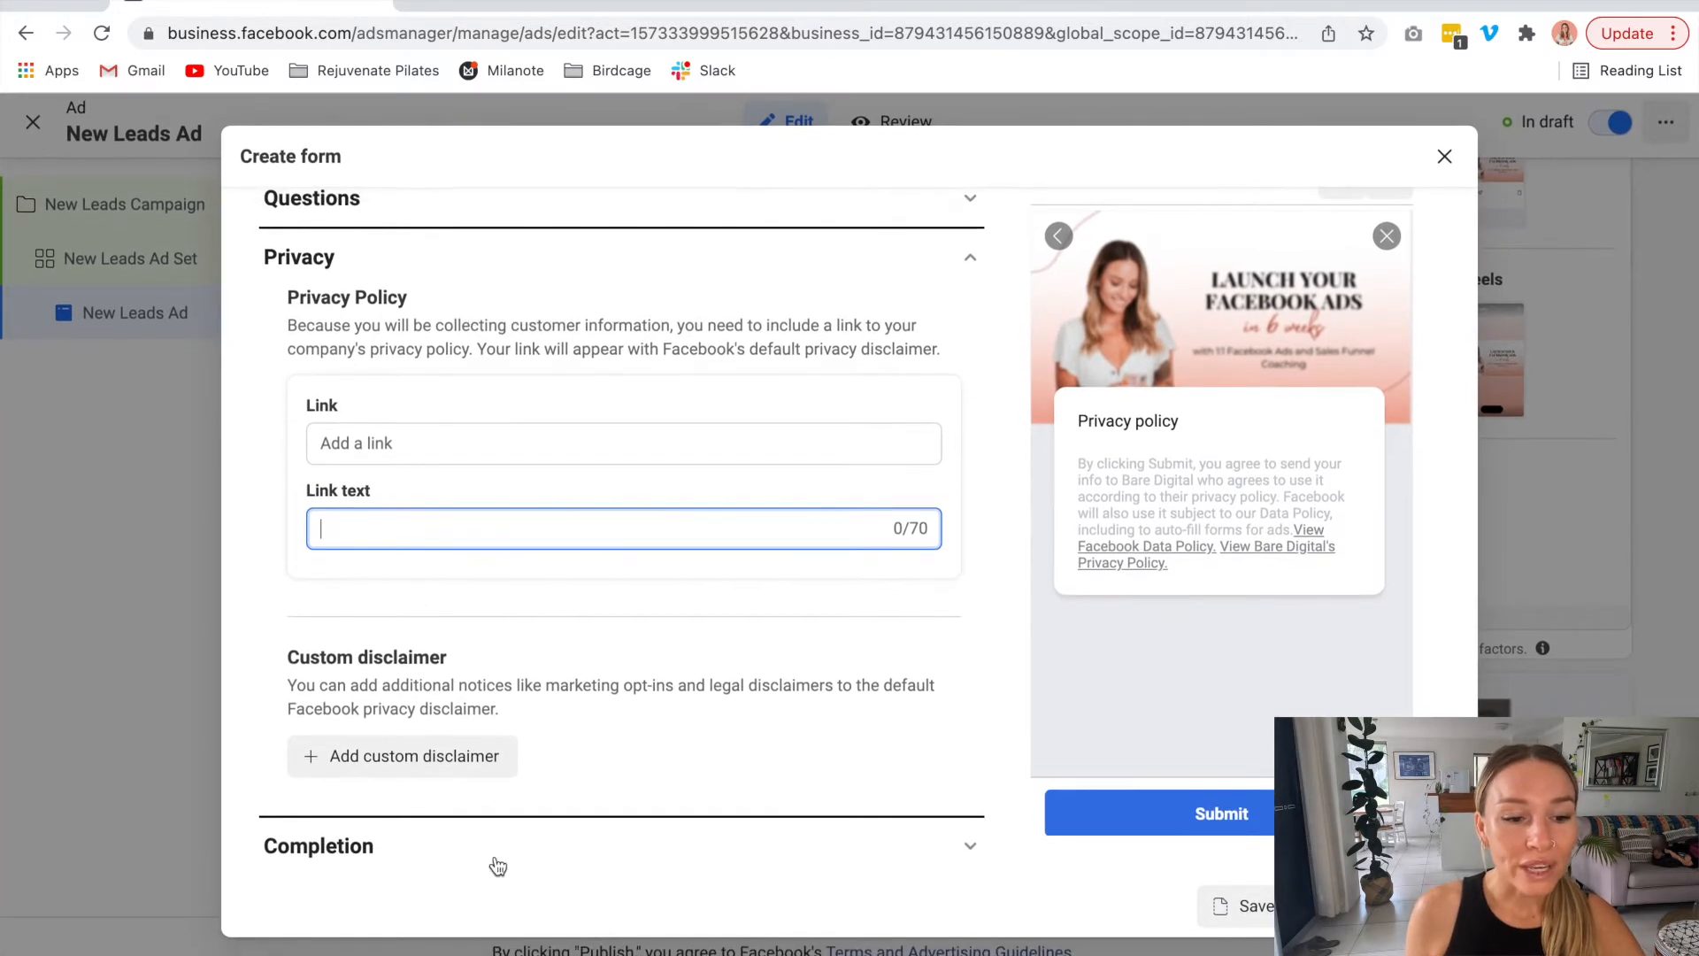
# Review the completion section's message for leads and call-to-action settings, and close the new form to return to the ad.
pyautogui.click(684, 846)
pyautogui.scroll(-3, 682, 832)
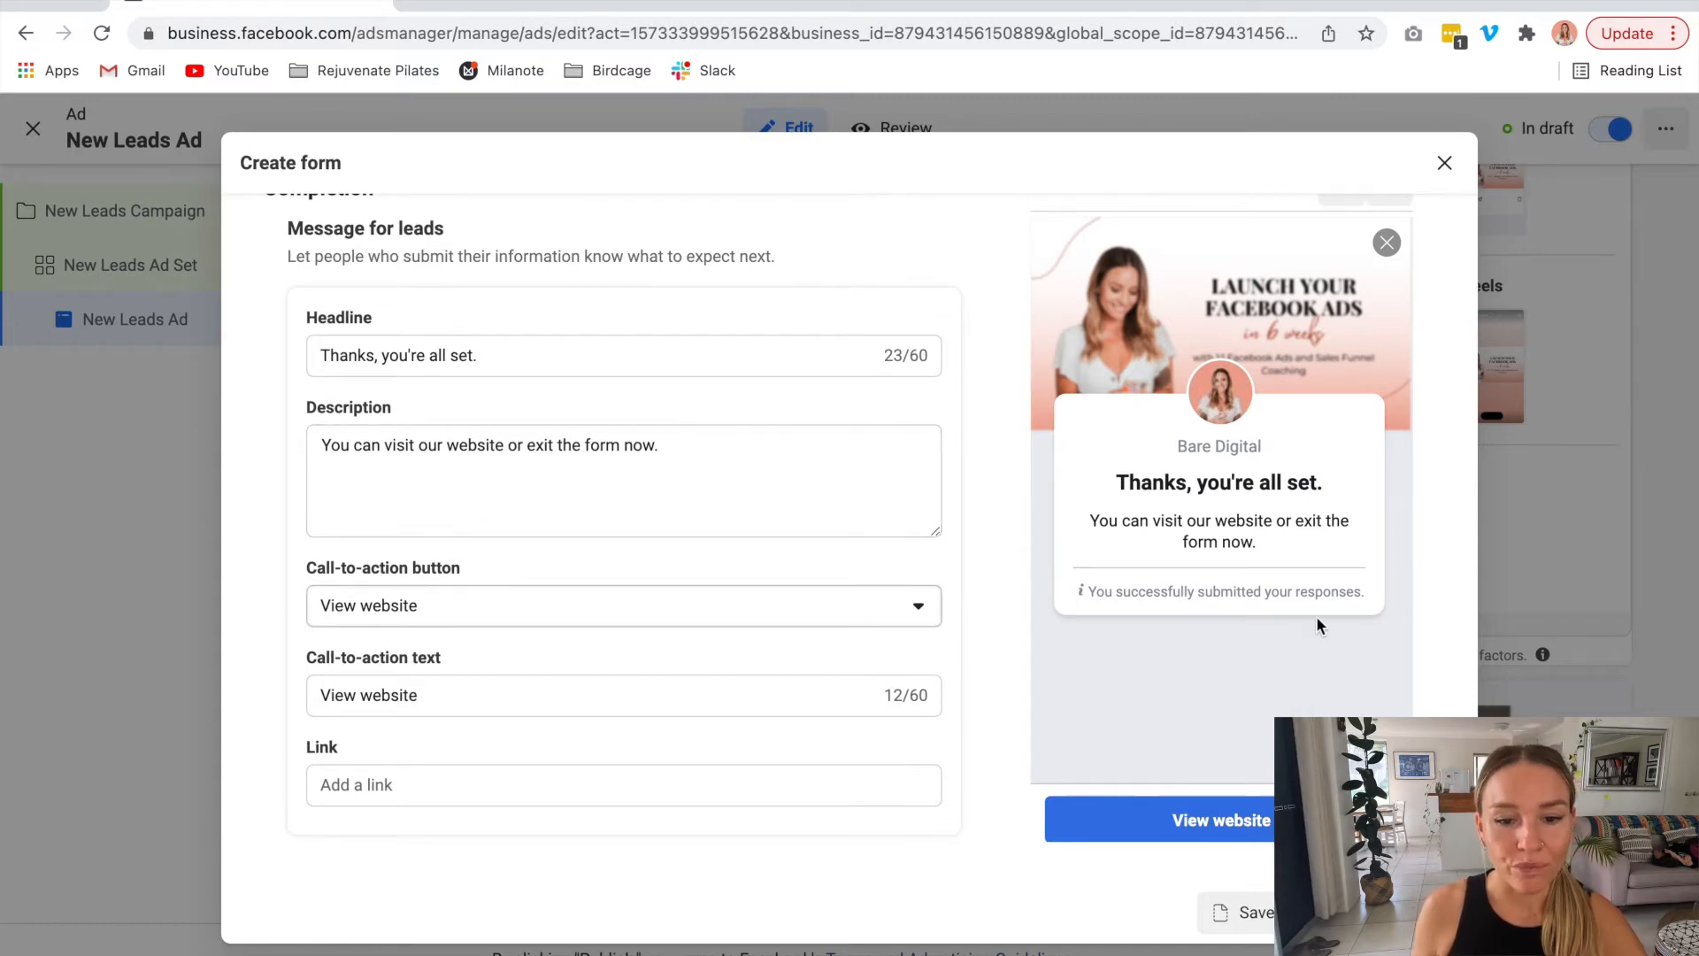
pyautogui.moveTo(1416, 951)
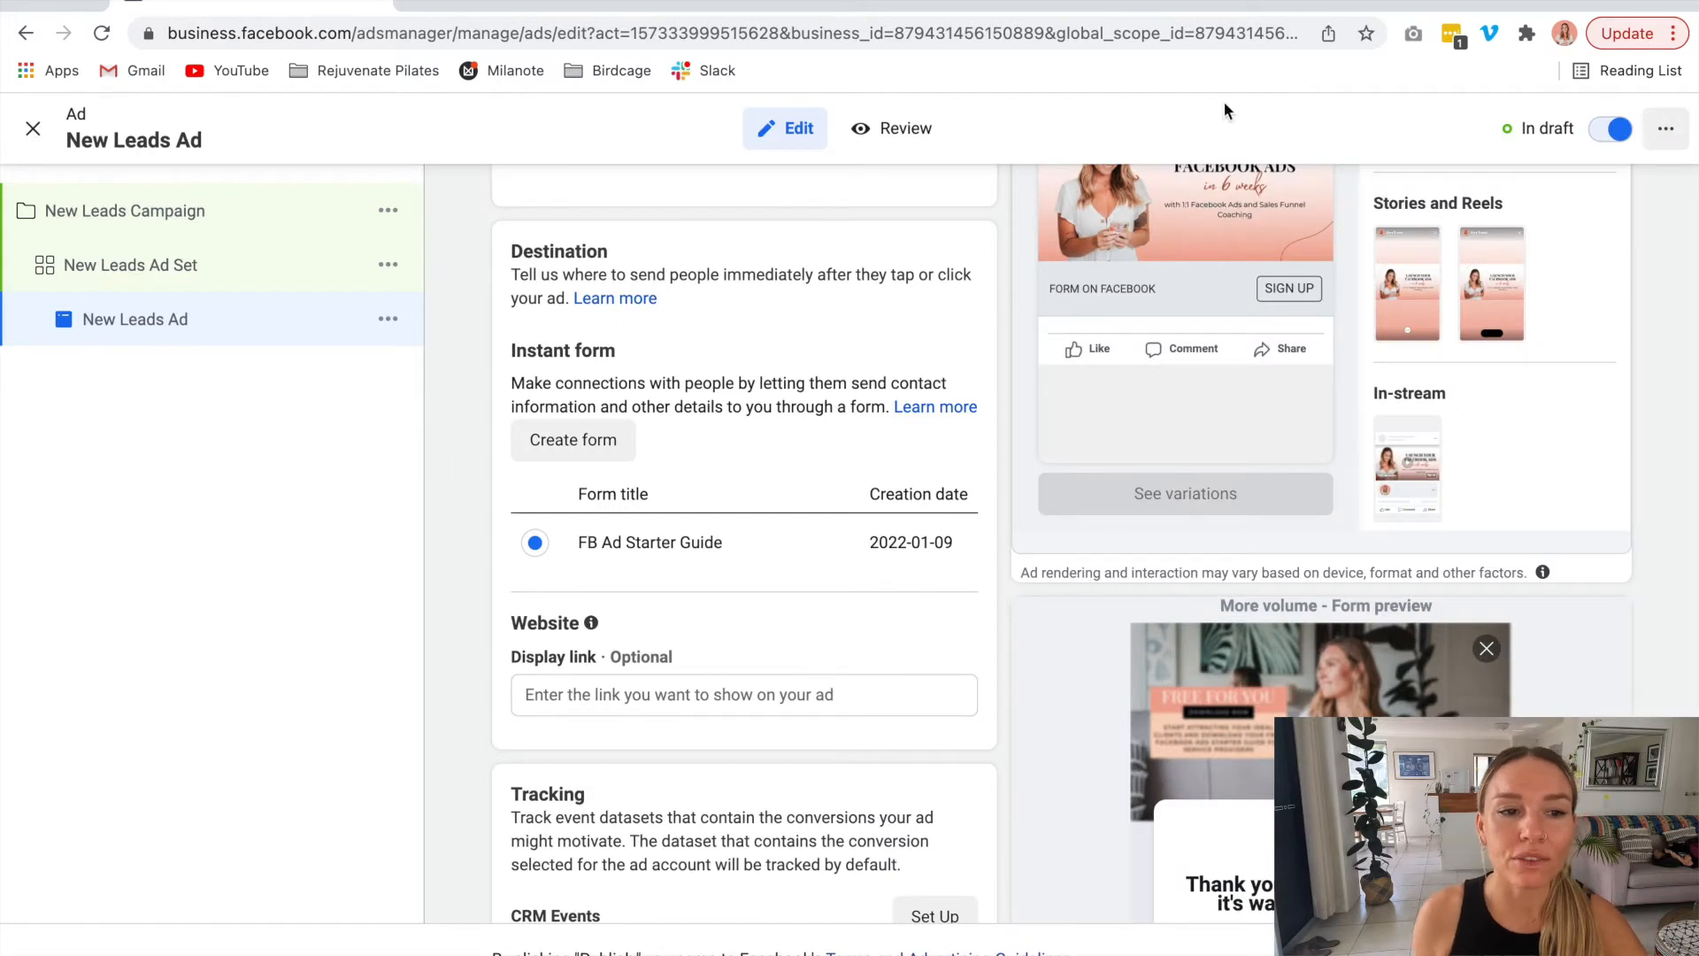
pyautogui.scroll(1, 743, 542)
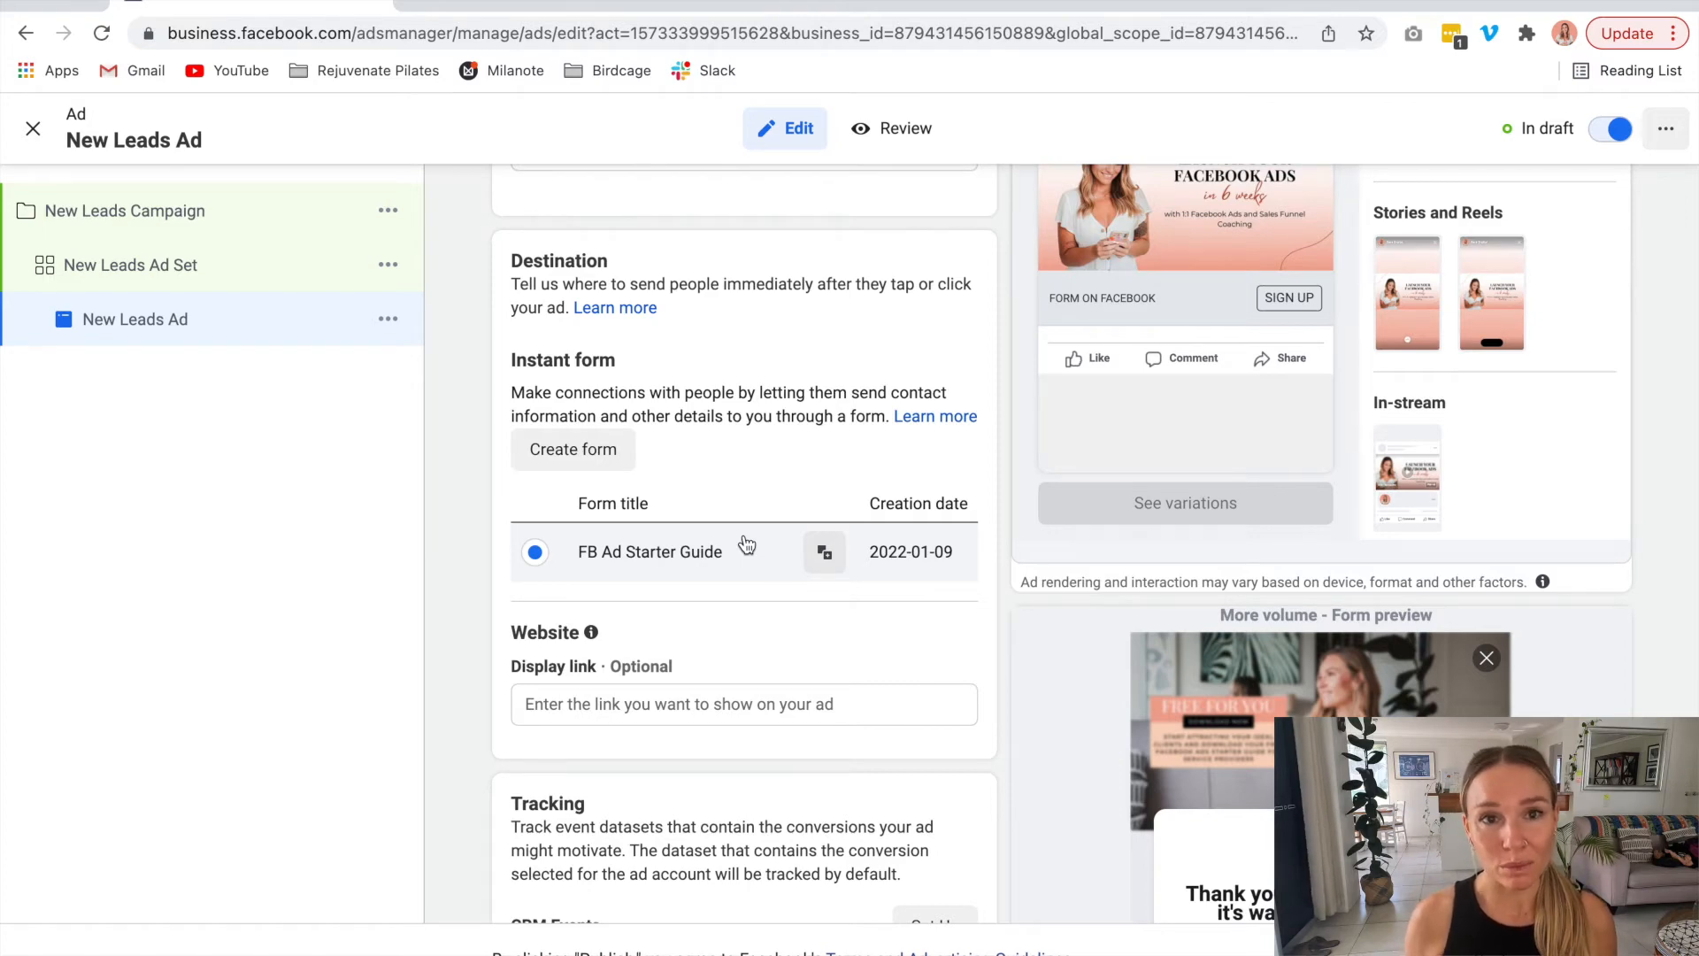
# Switch to Zapier in another browser tab and open the page of connected apps.
pyautogui.click(409, 4)
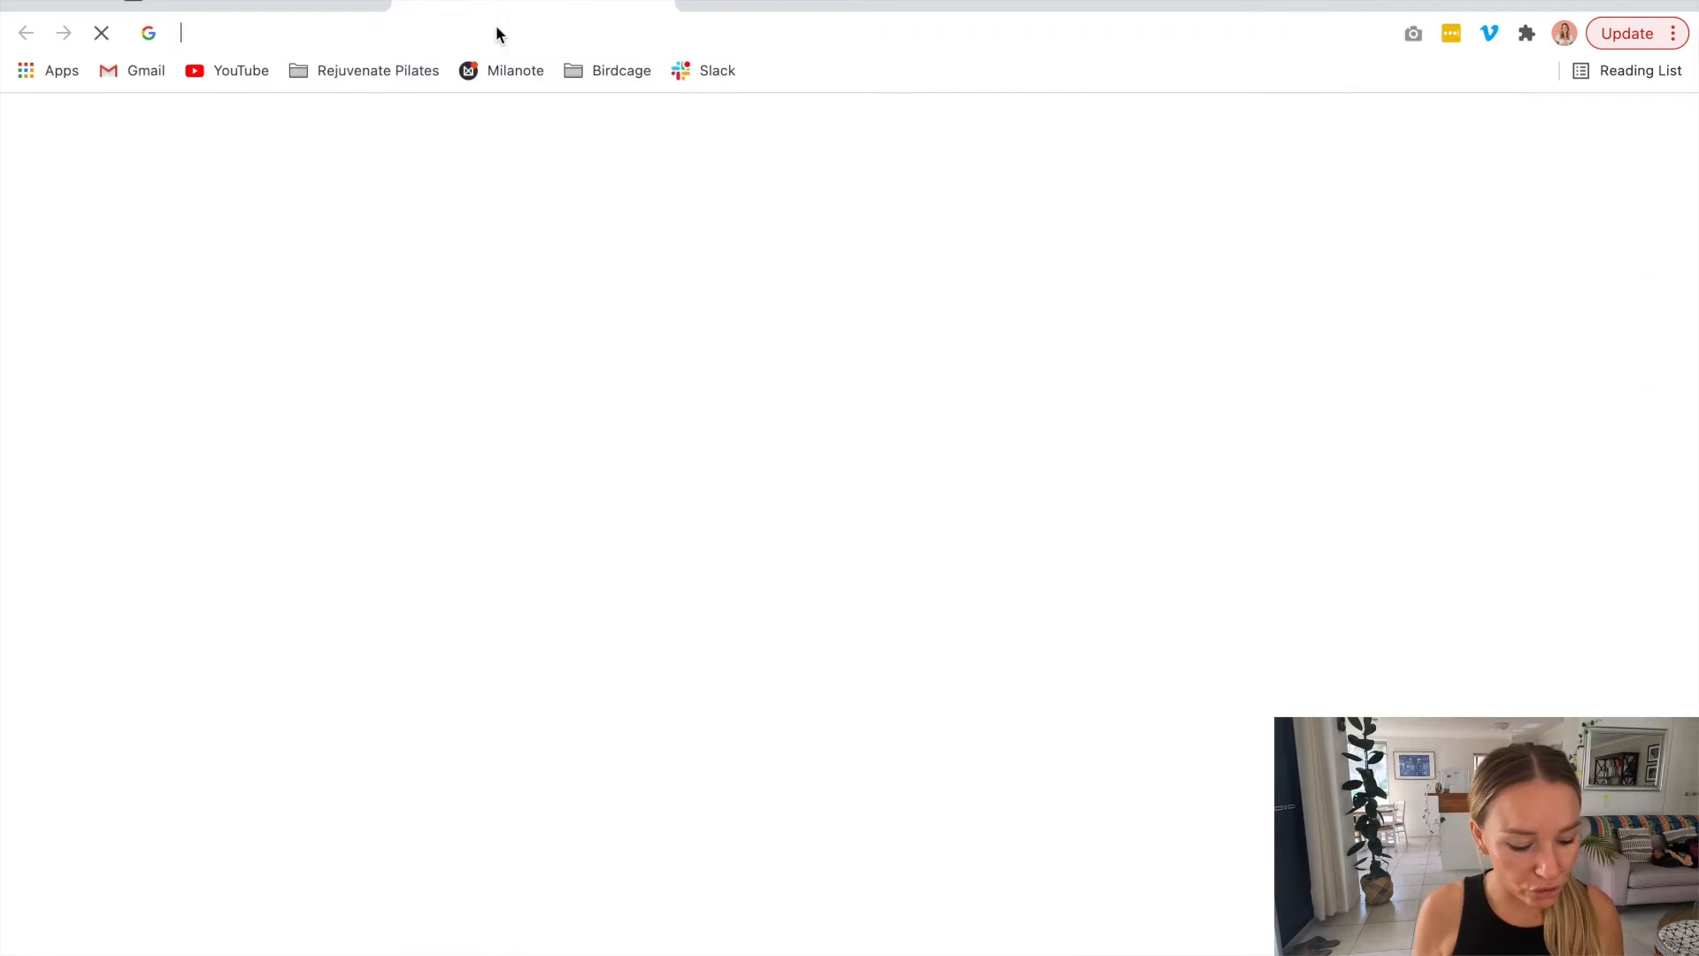
pyautogui.click(496, 34)
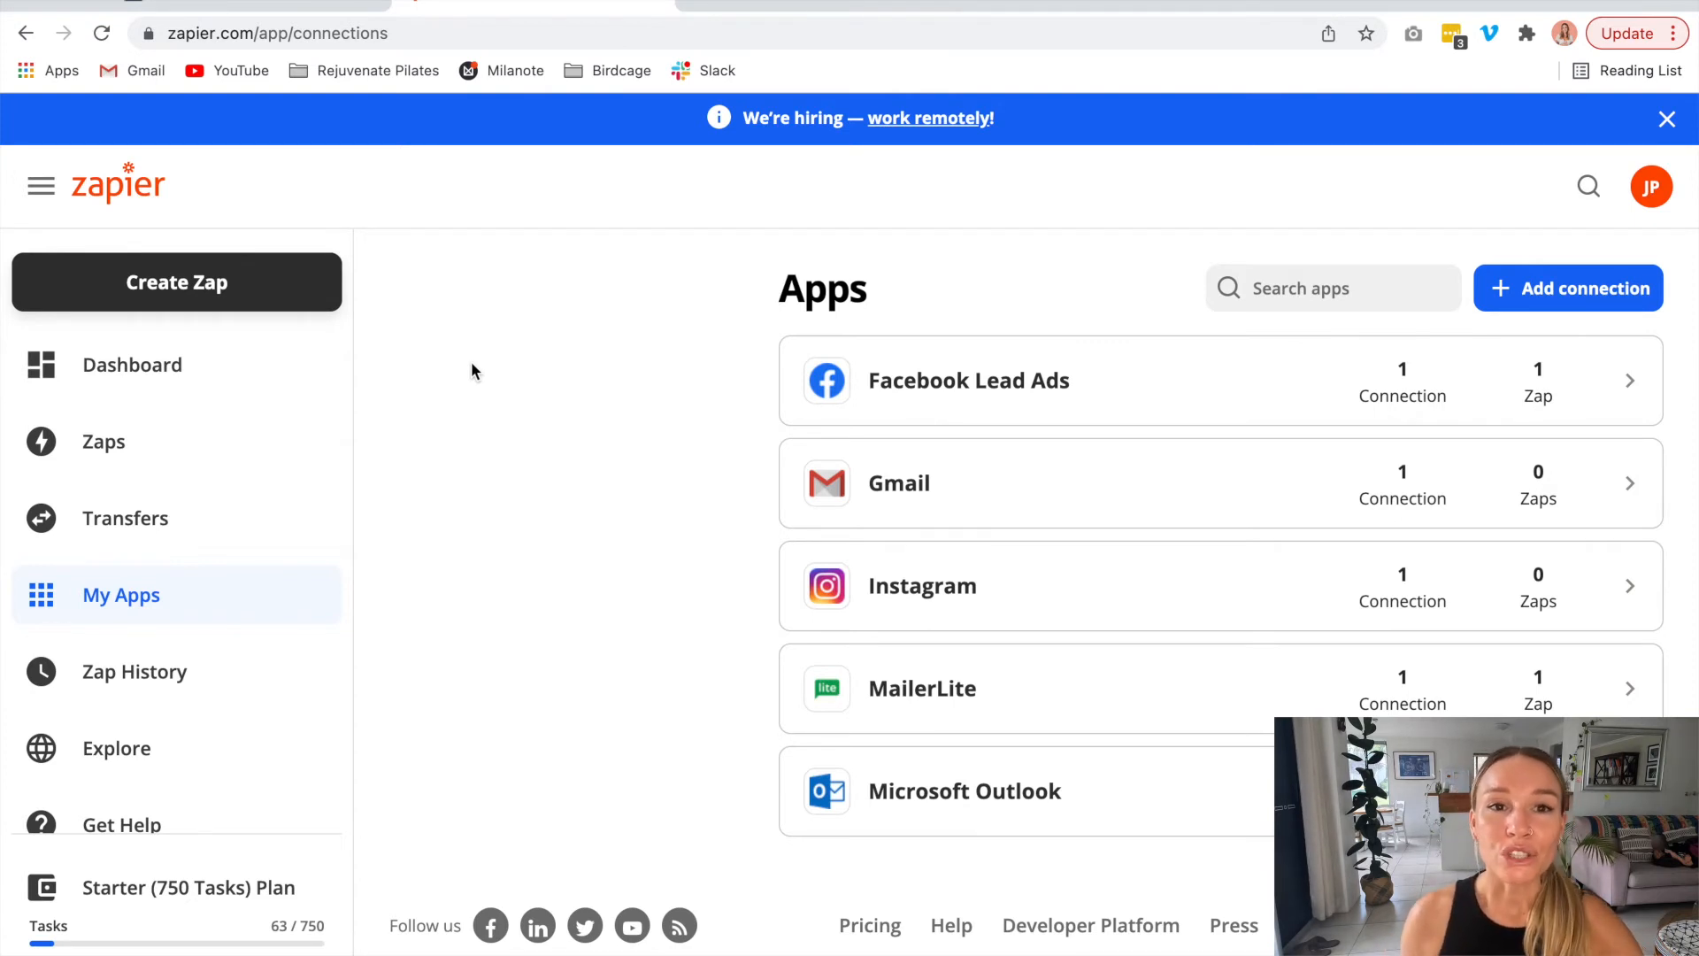
pyautogui.scroll(-1, 438, 365)
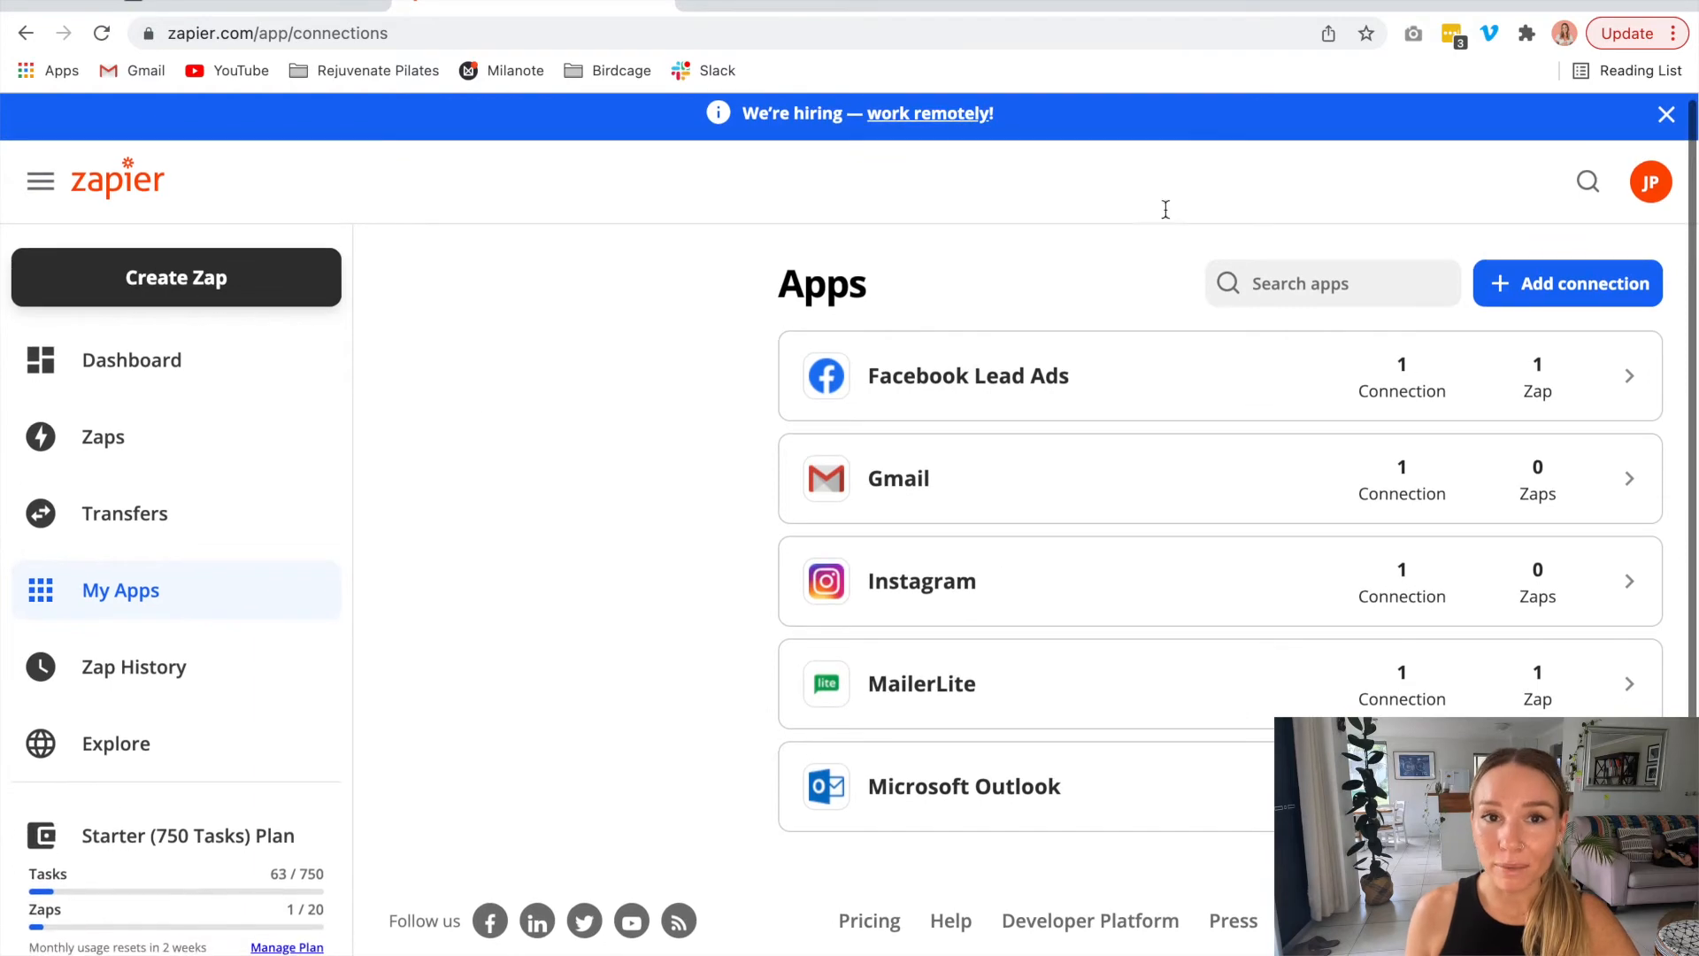
pyautogui.scroll(1, 347, 598)
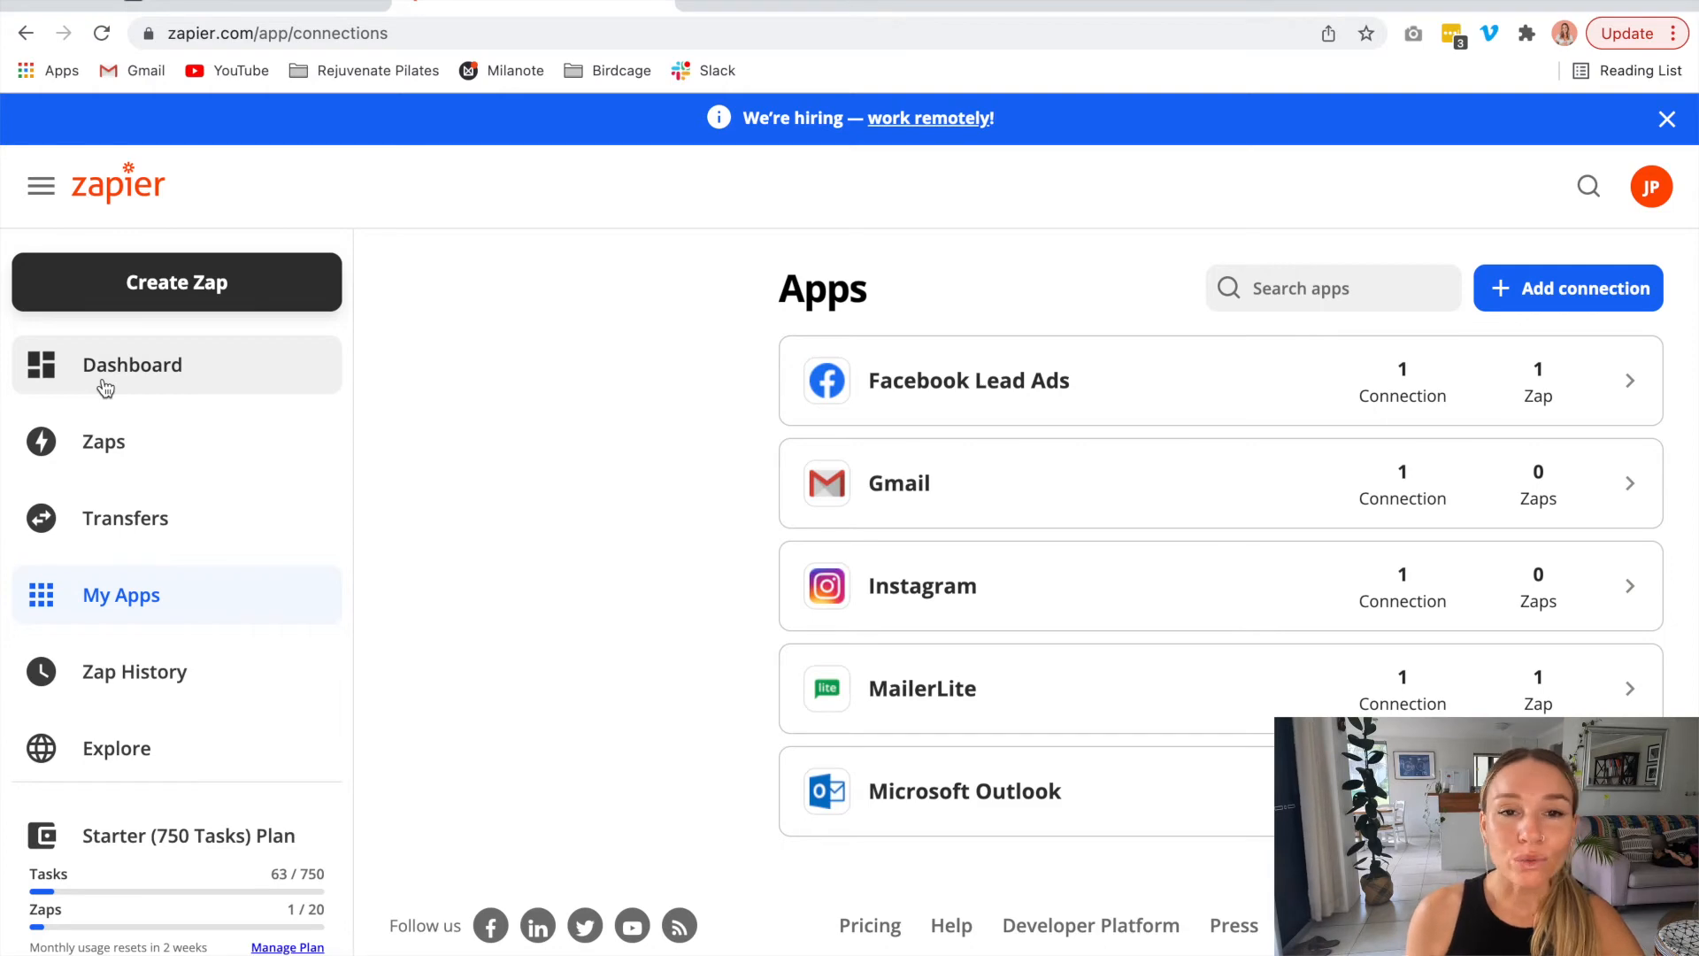
pyautogui.scroll(-1, 196, 624)
pyautogui.scroll(1, 195, 625)
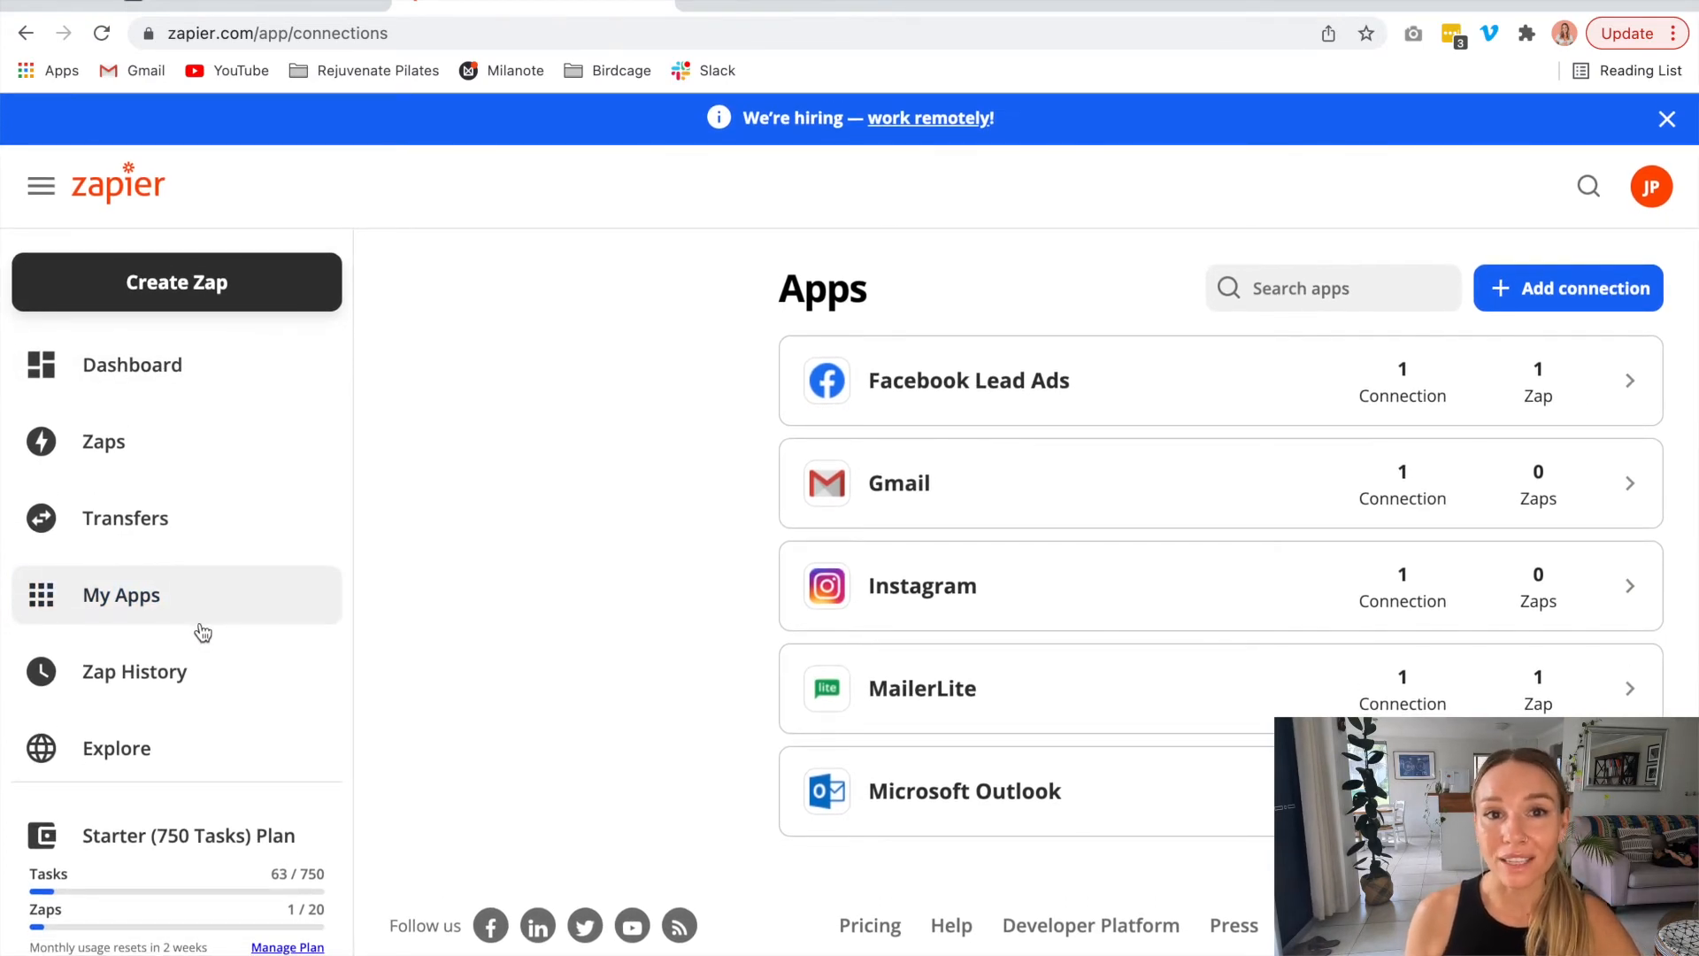
pyautogui.scroll(-1, 199, 624)
pyautogui.scroll(-3, 204, 627)
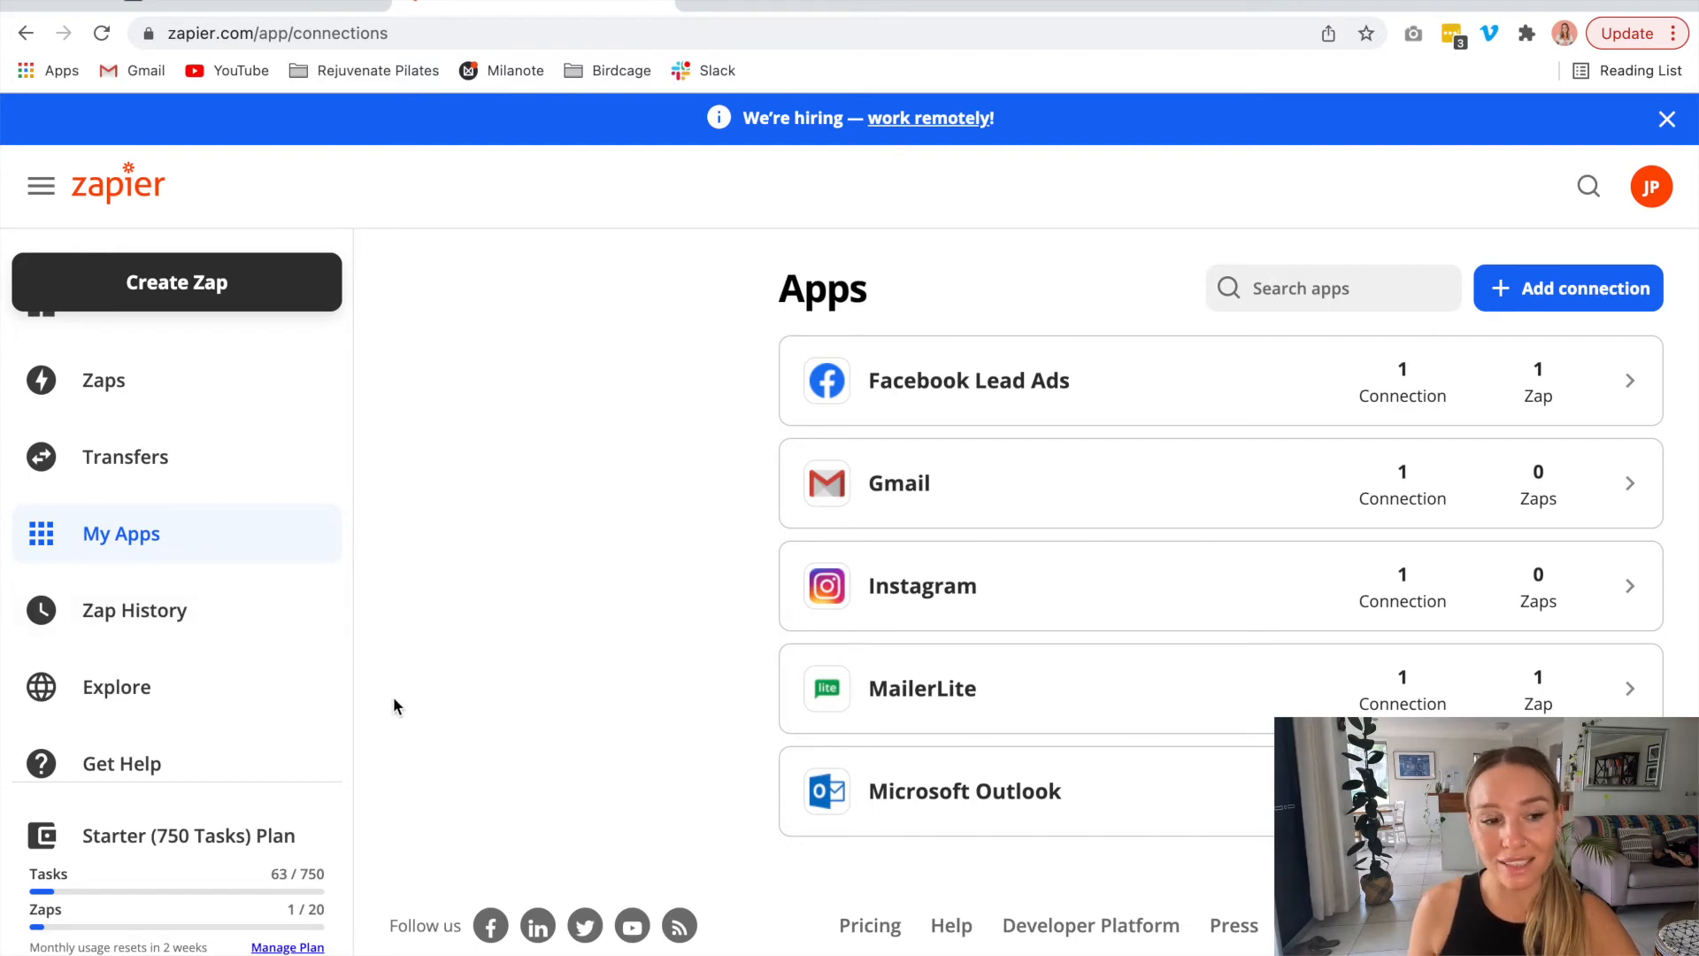
pyautogui.scroll(1, 301, 709)
pyautogui.scroll(-1, 309, 707)
pyautogui.scroll(1, 309, 709)
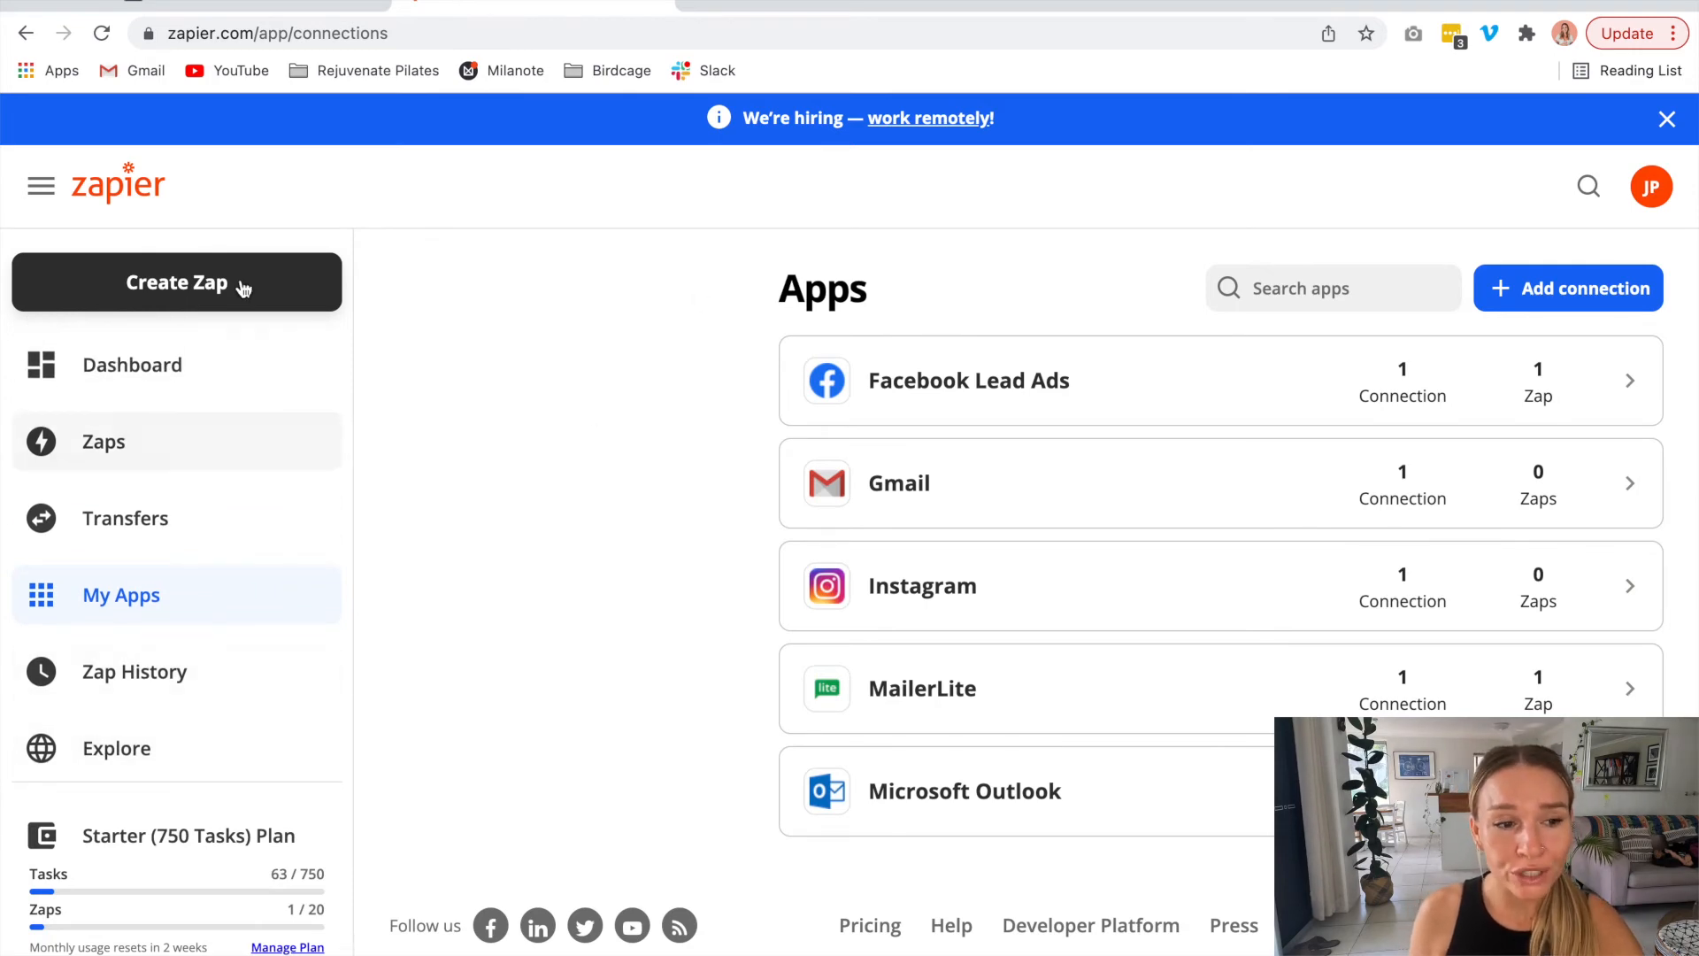
# Create a new Zap with Facebook Lead Ads as the trigger app.
pyautogui.click(167, 288)
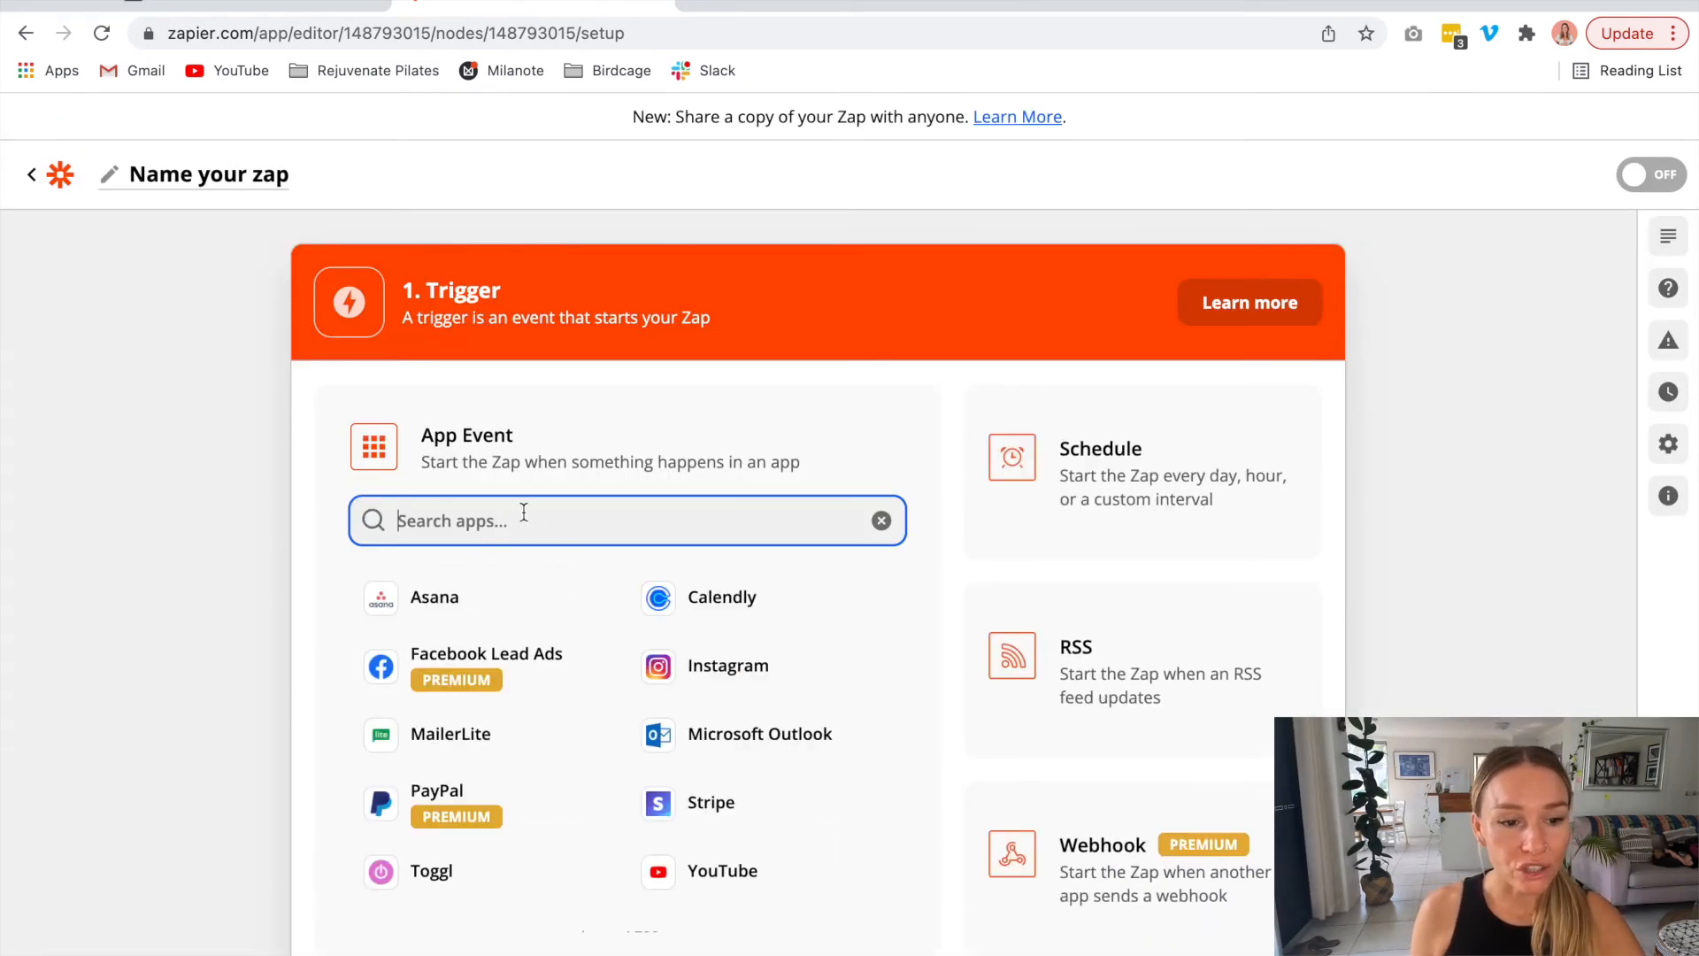
pyautogui.click(501, 655)
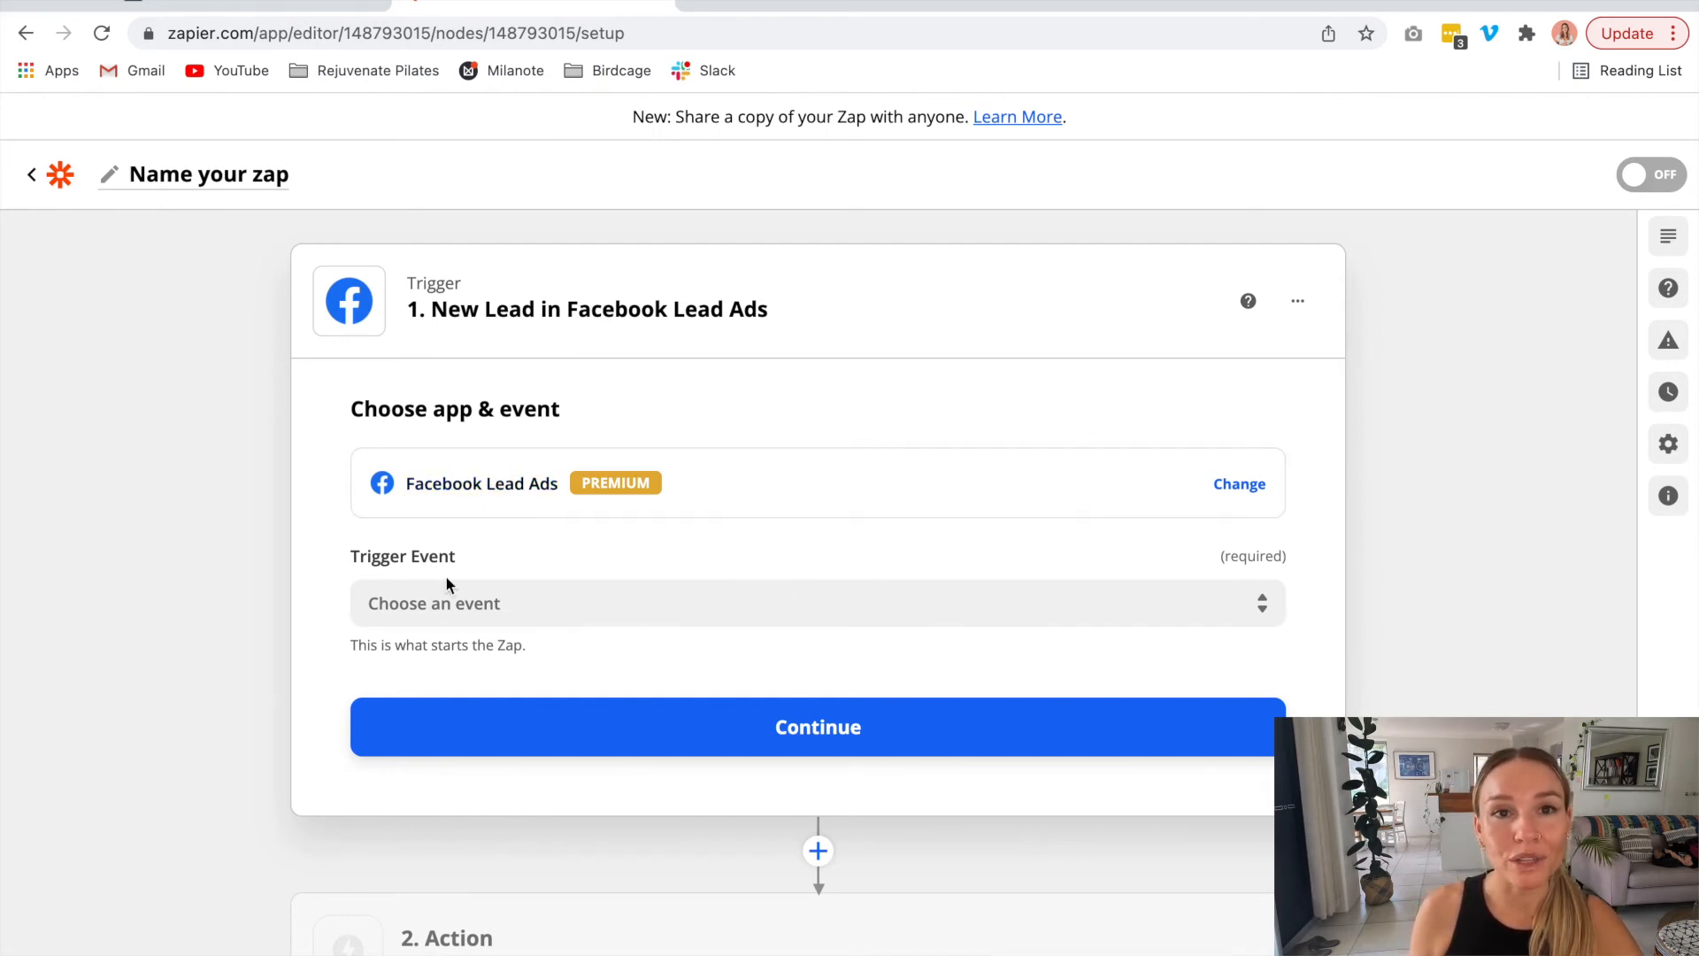
pyautogui.moveTo(612, 936)
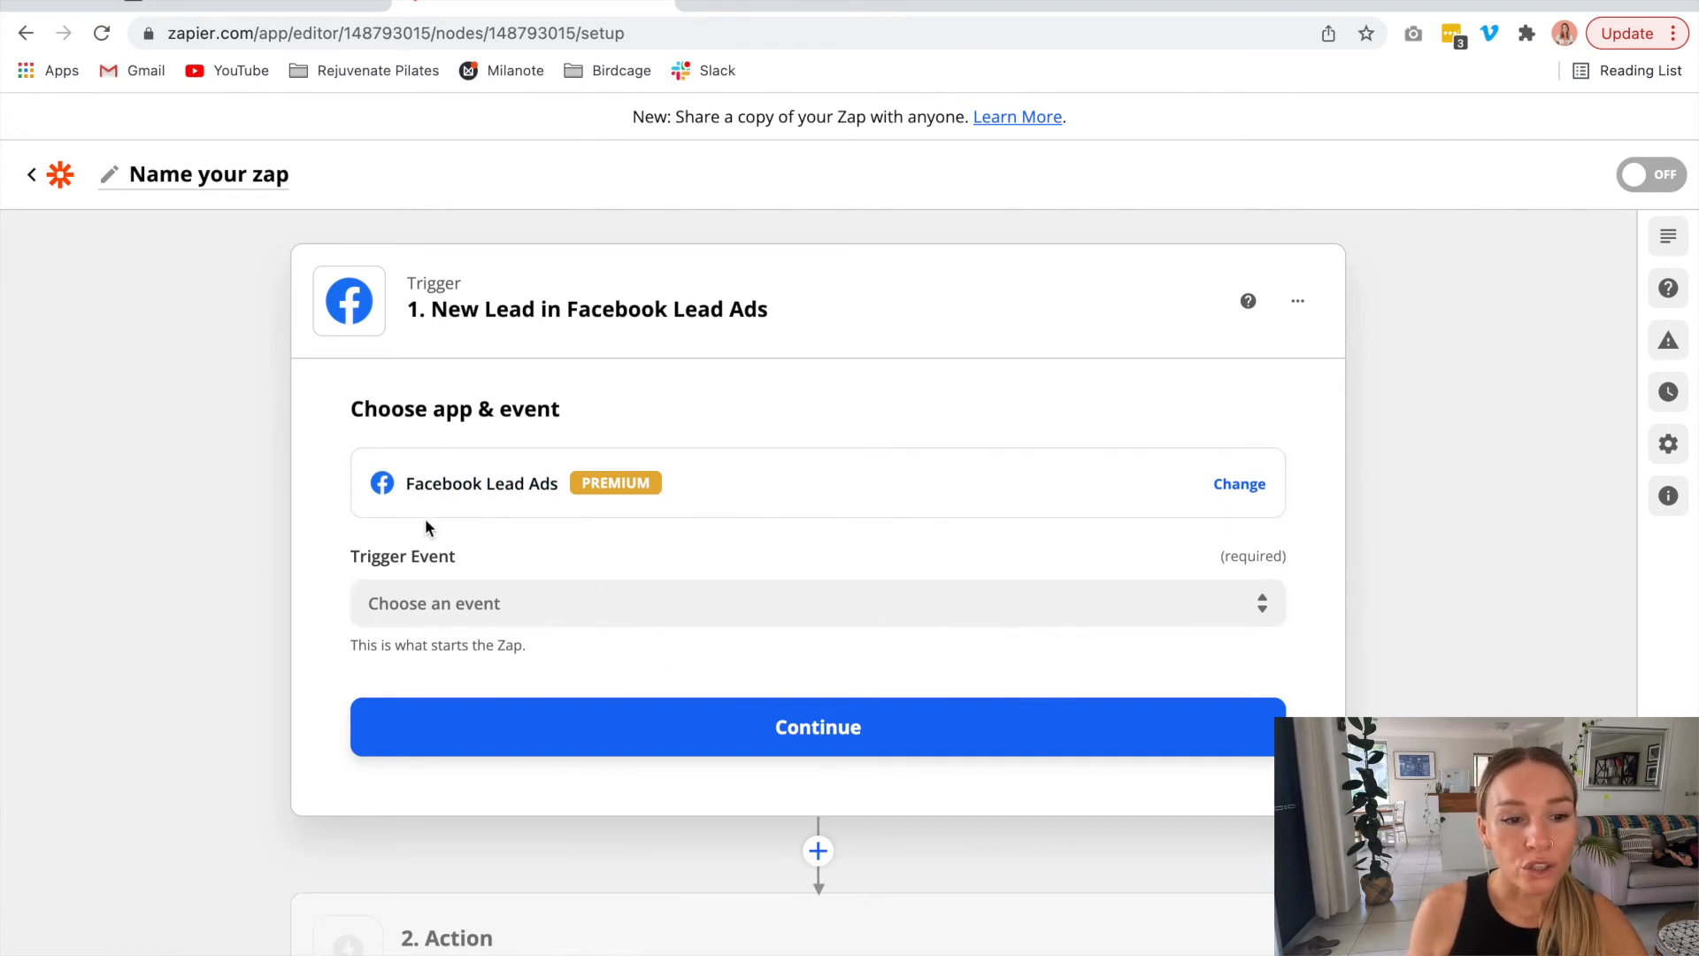
# Set the trigger event to New Lead and choose the connected Facebook Lead Ads account.
pyautogui.scroll(-1, 425, 517)
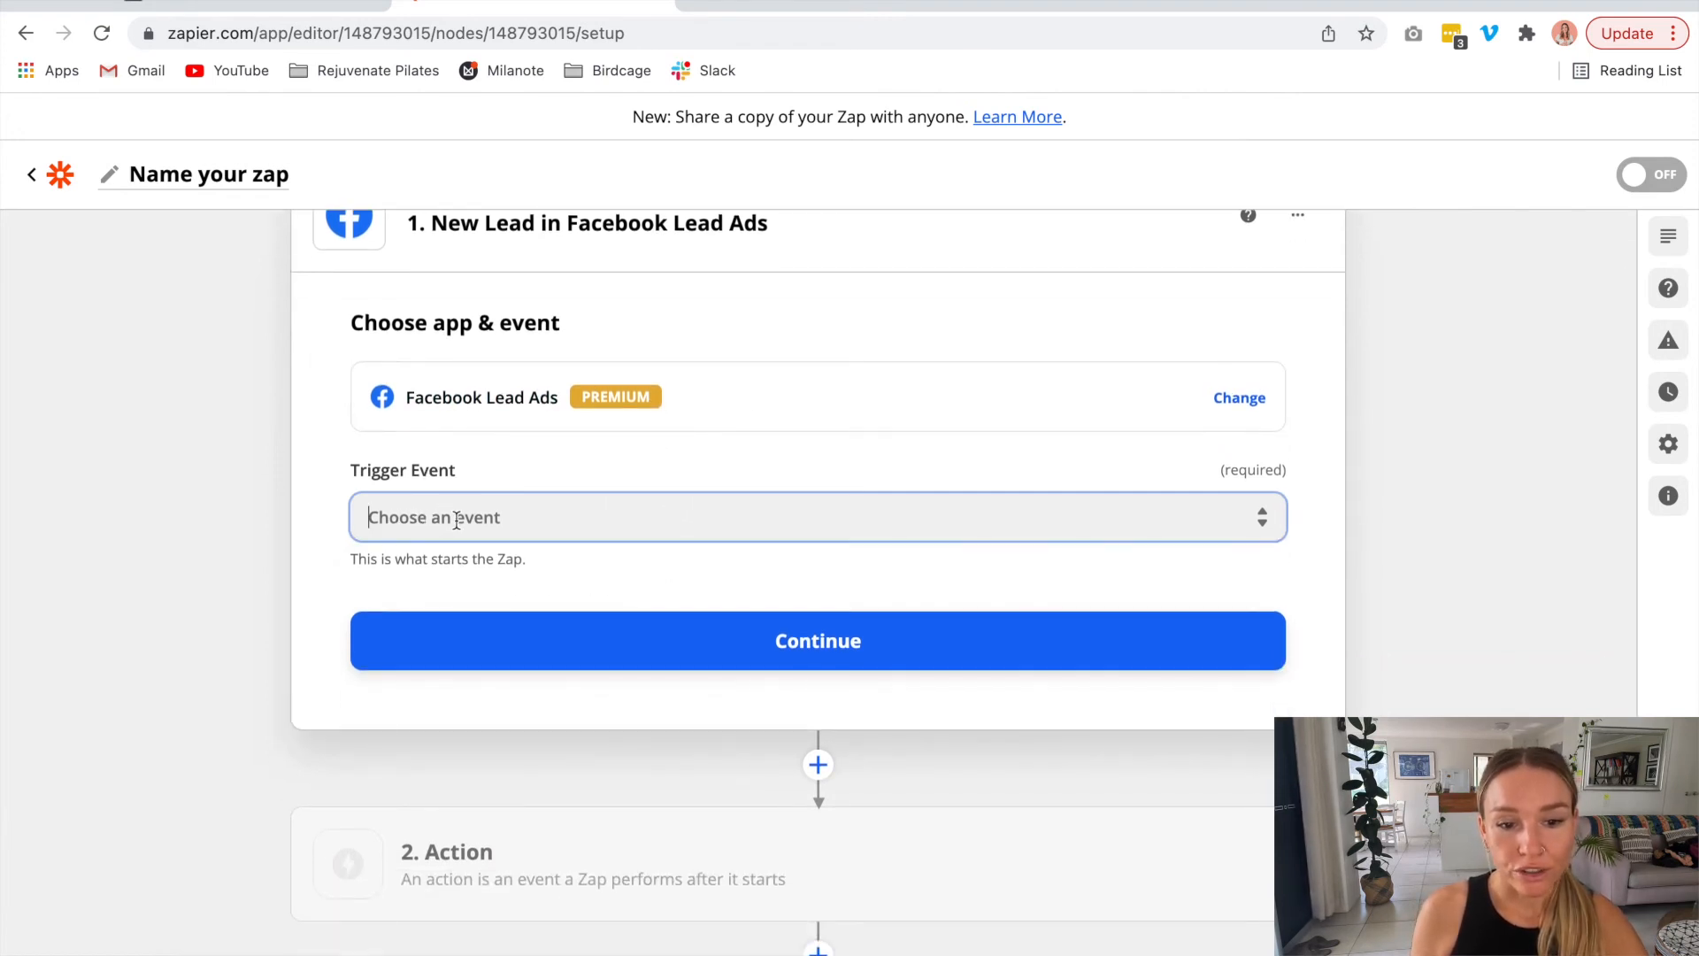
pyautogui.click(455, 517)
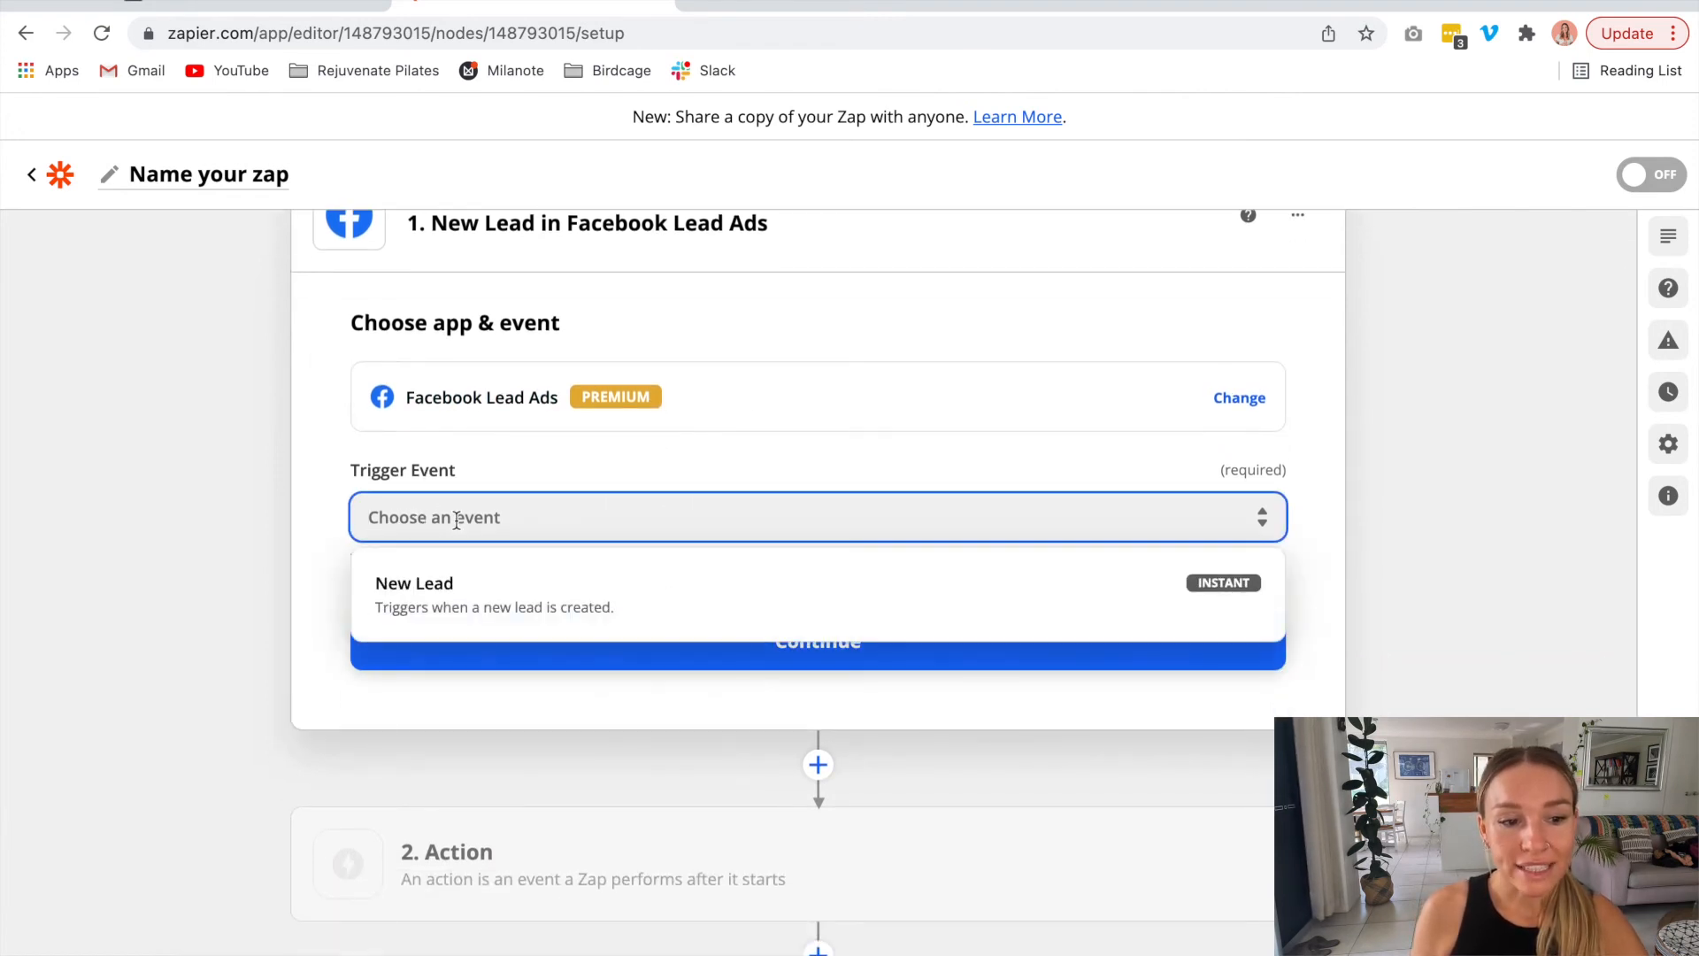
pyautogui.click(512, 603)
pyautogui.click(761, 632)
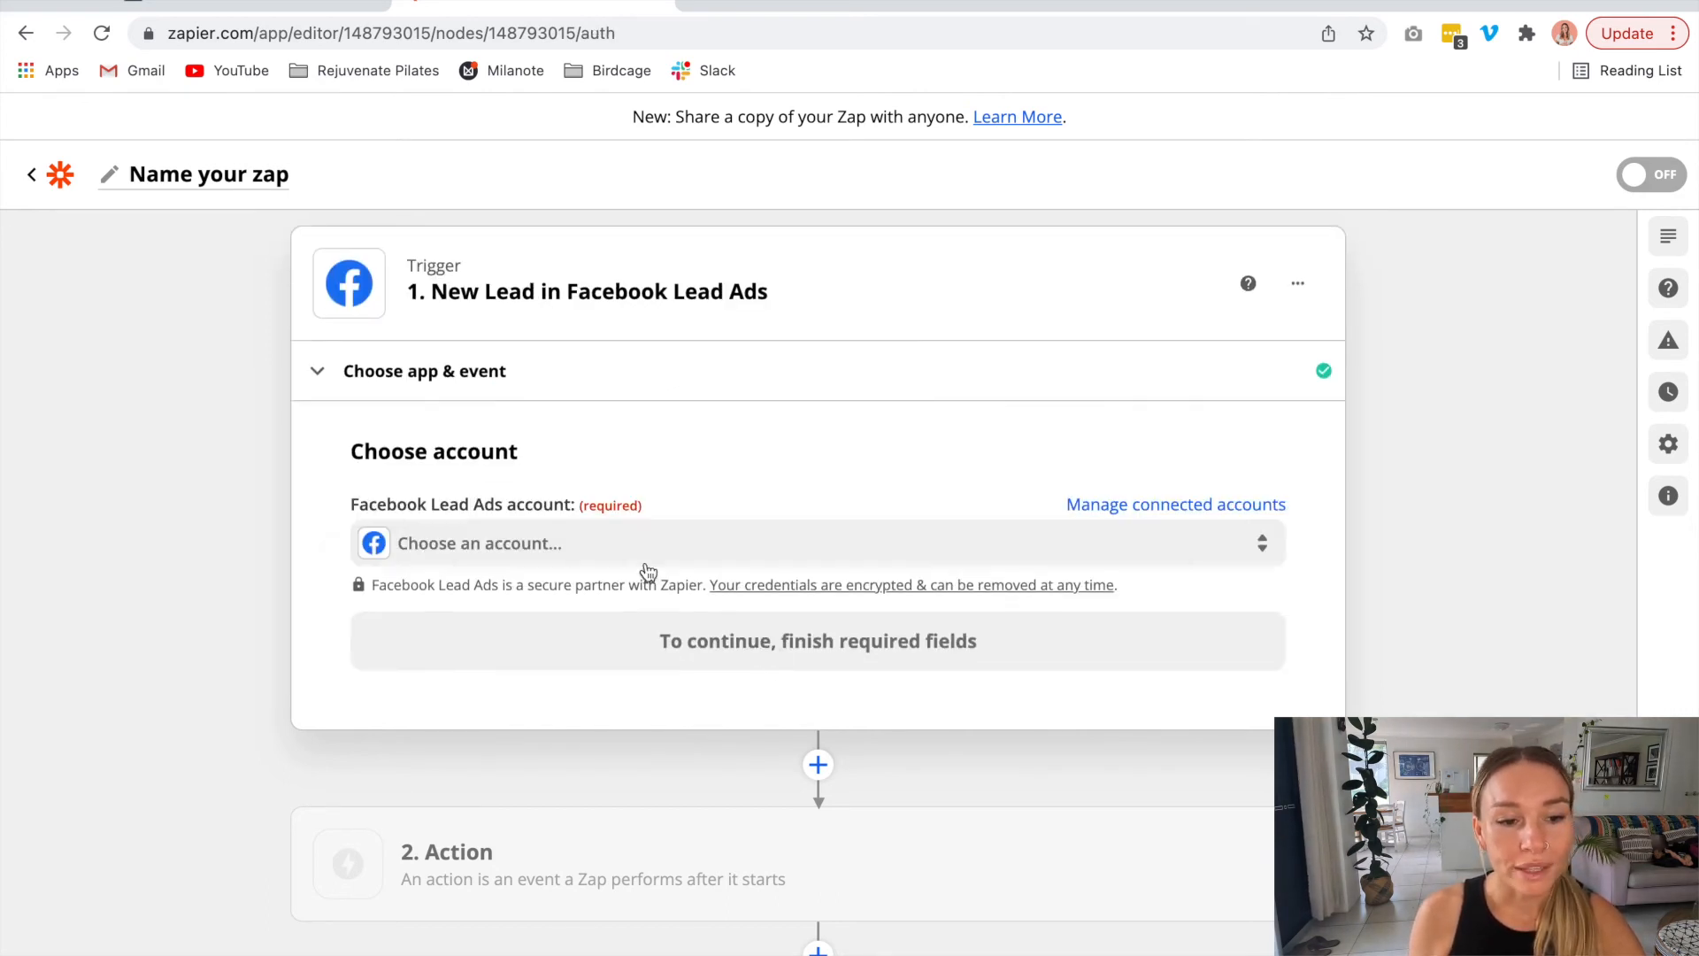
pyautogui.click(652, 547)
pyautogui.click(561, 727)
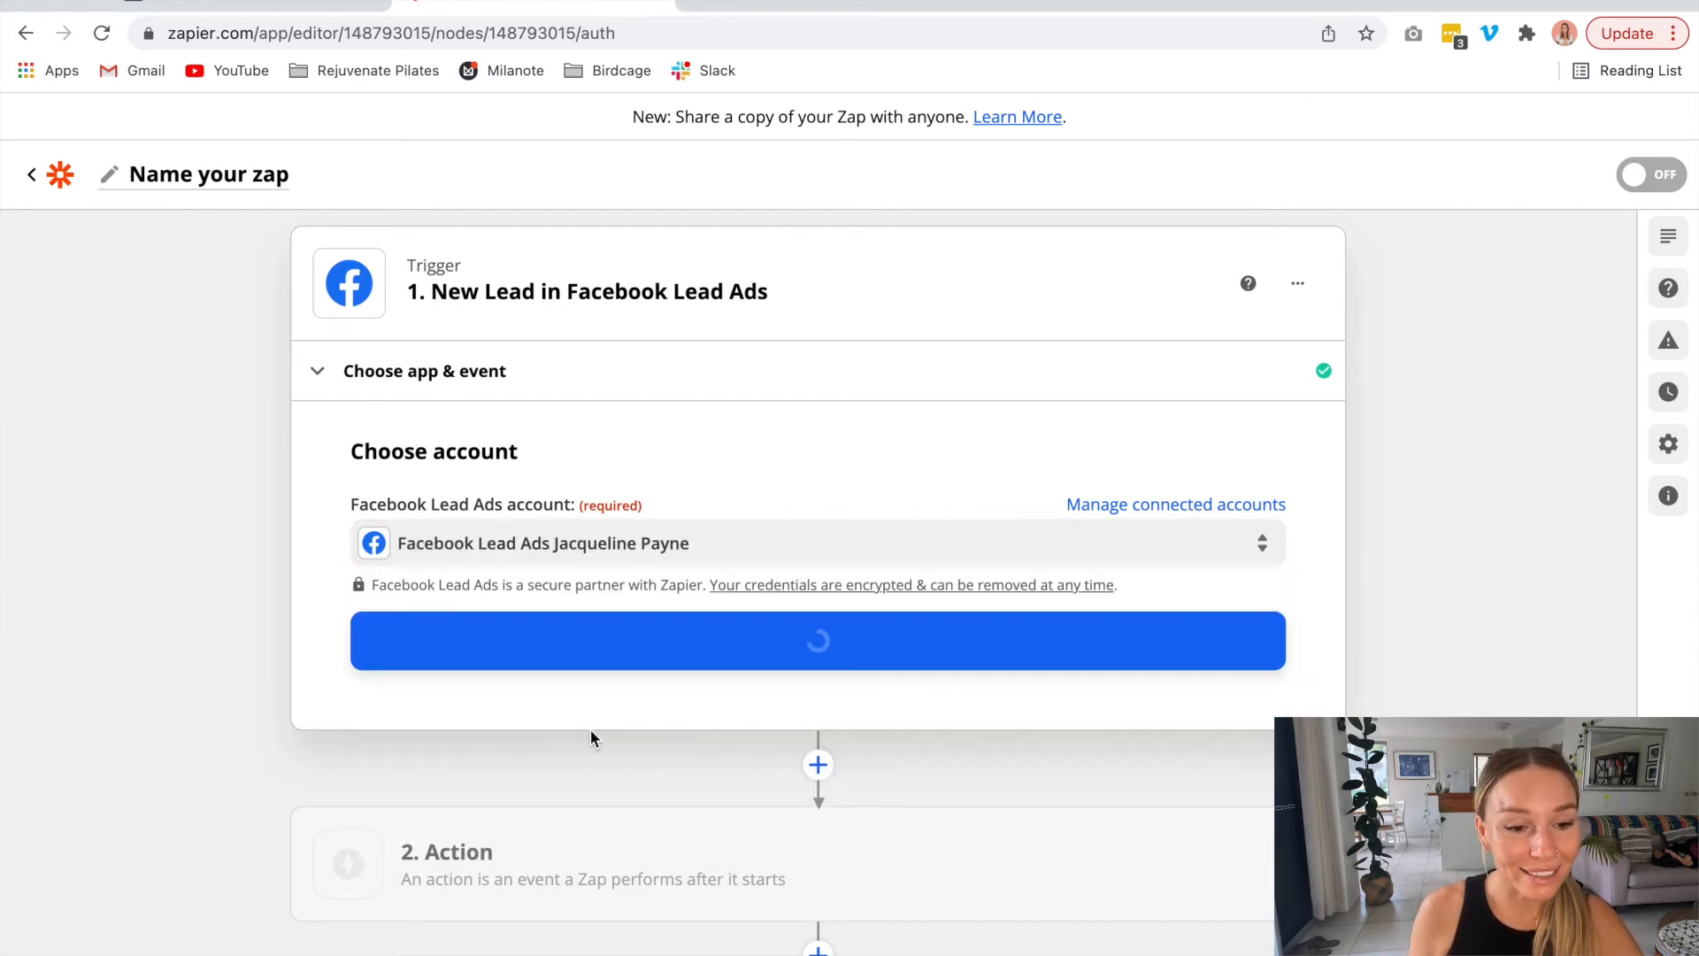
# Set up the trigger with the Bare Digital page and the FB Ad Starter Guide form.
pyautogui.click(802, 651)
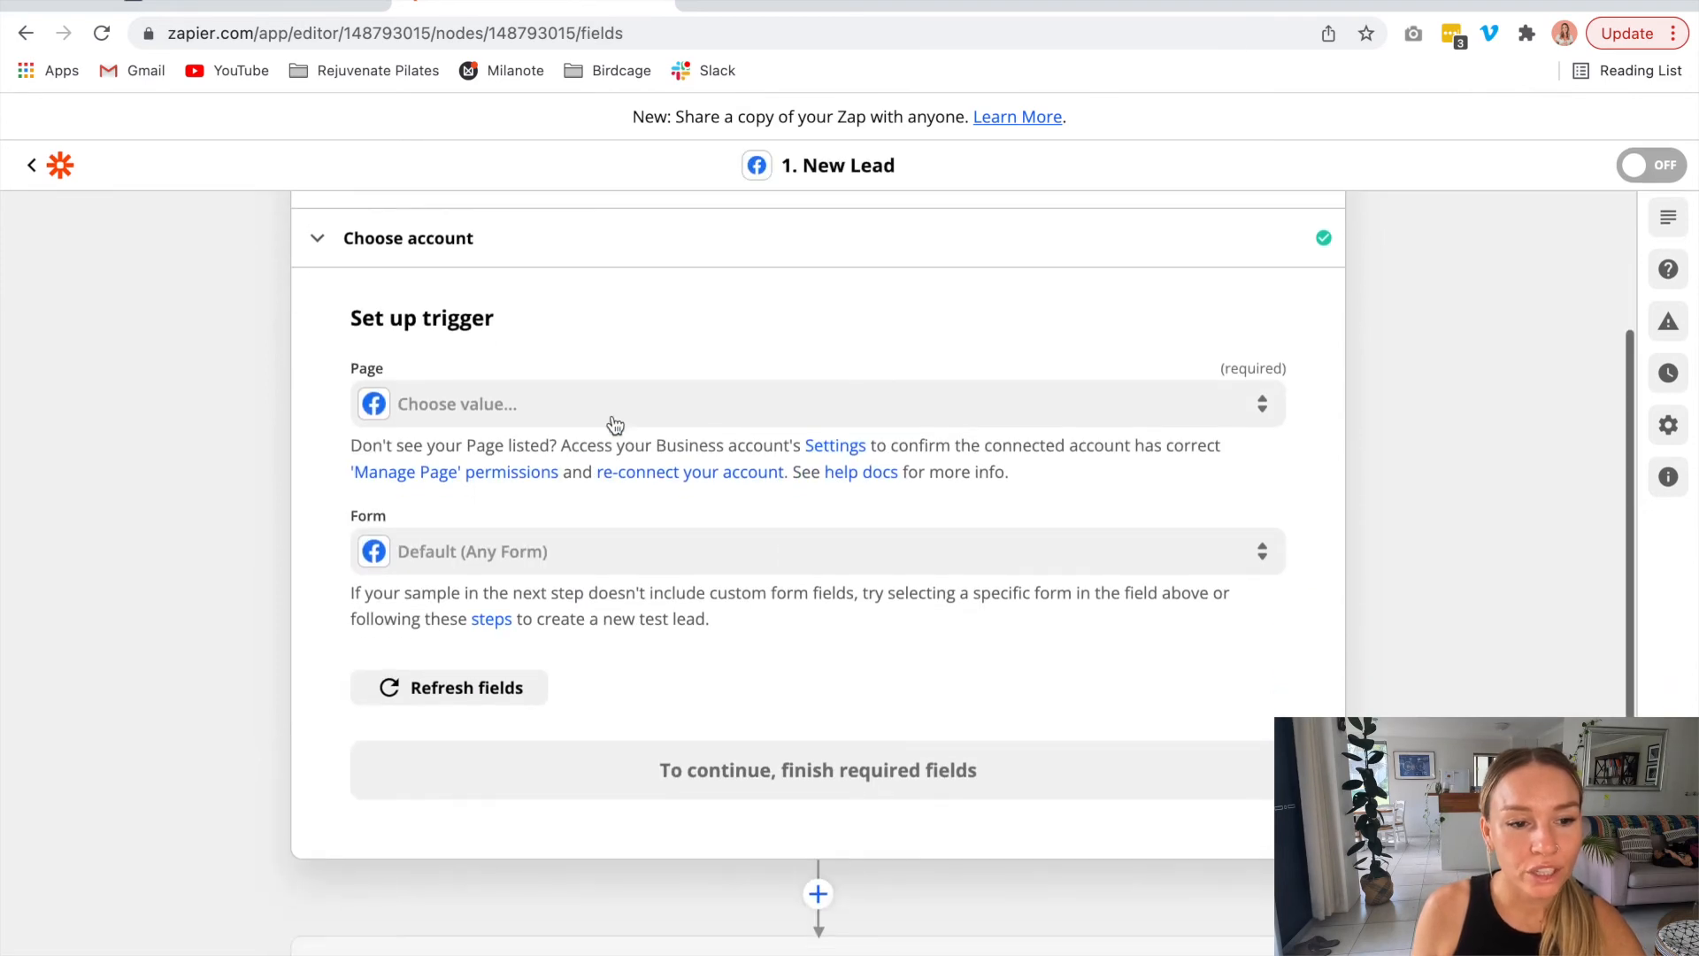
pyautogui.click(614, 413)
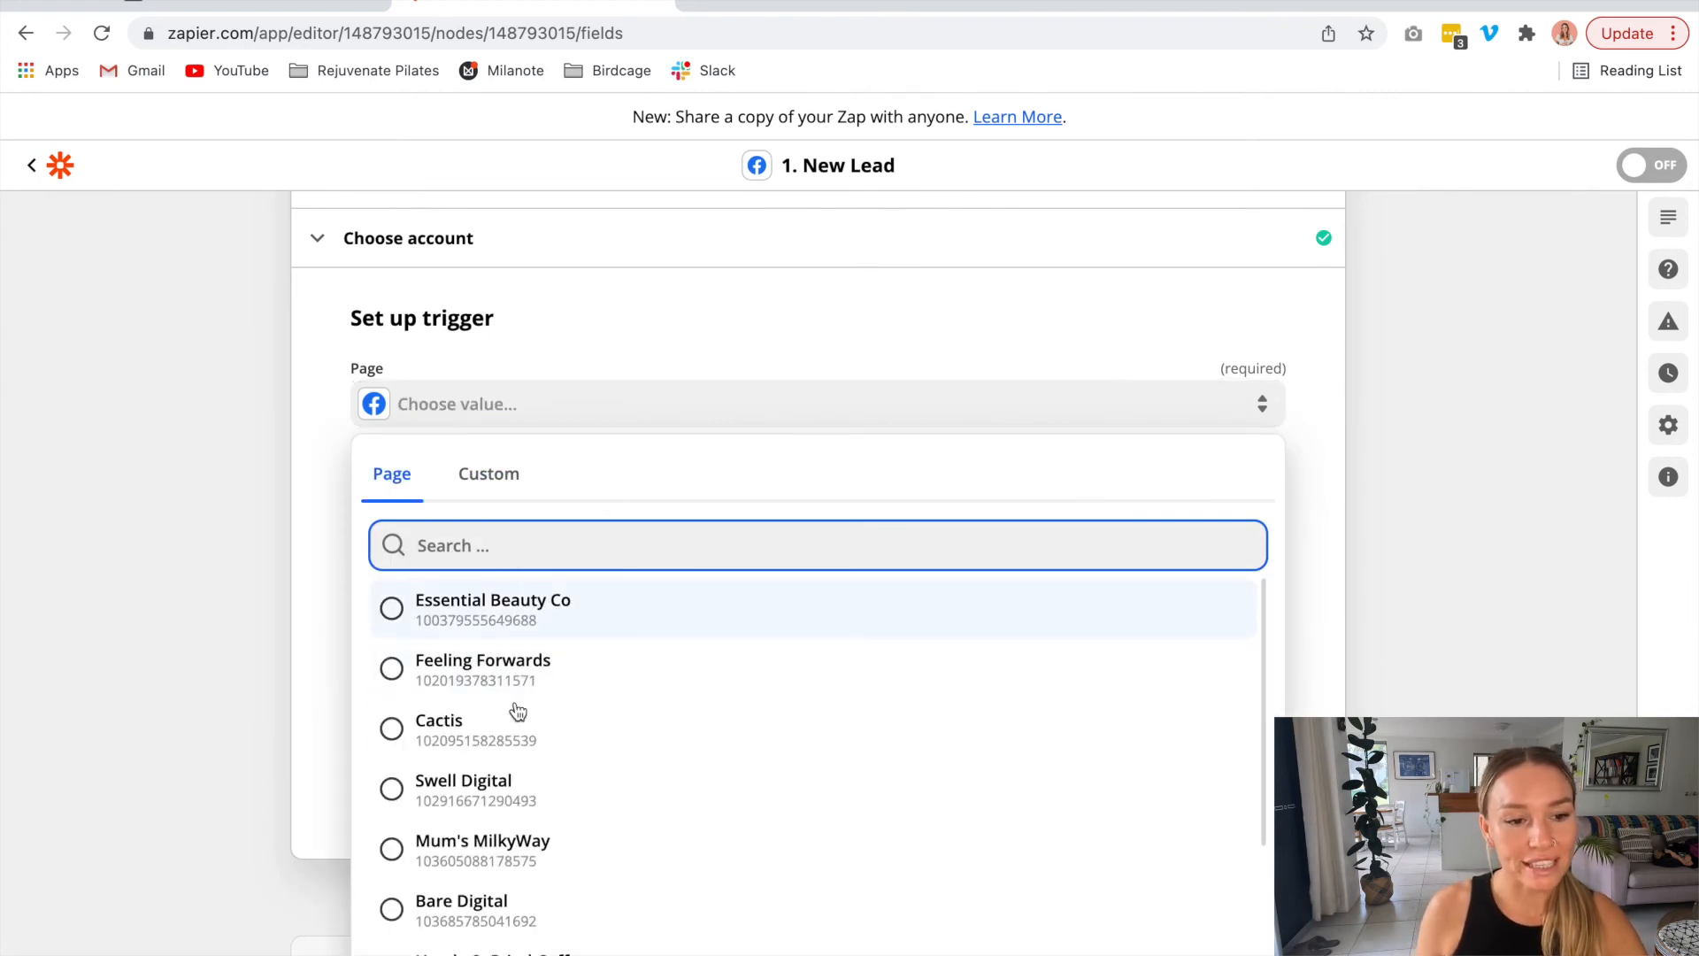
pyautogui.click(464, 899)
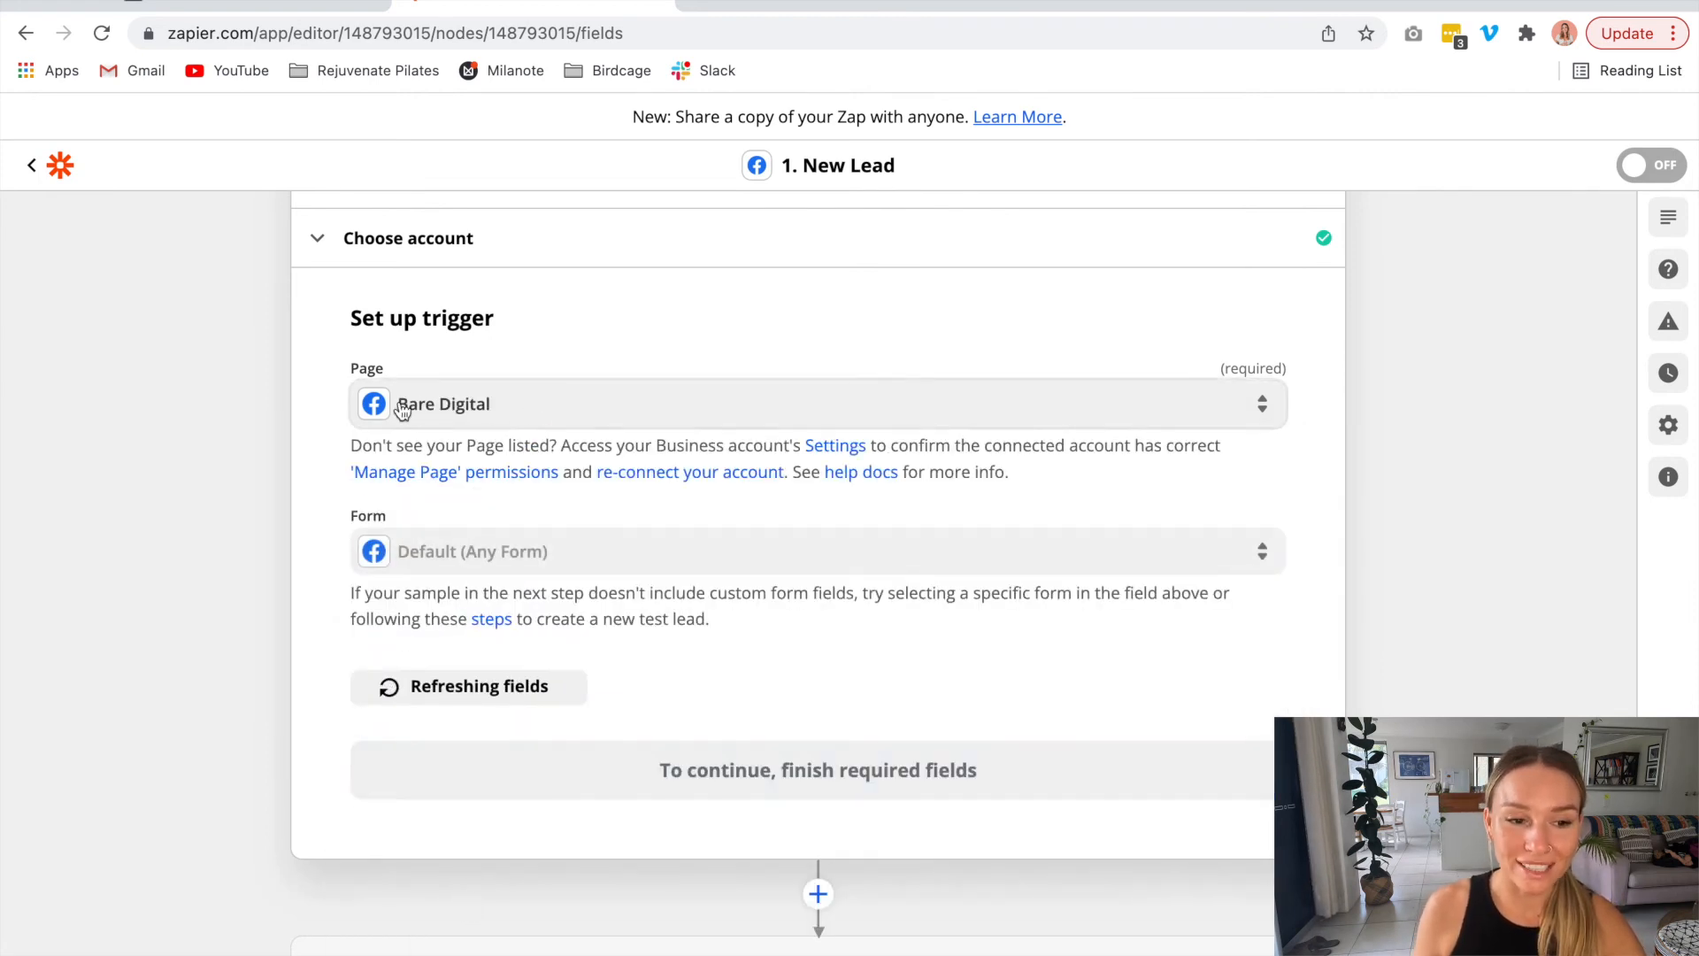
pyautogui.click(521, 562)
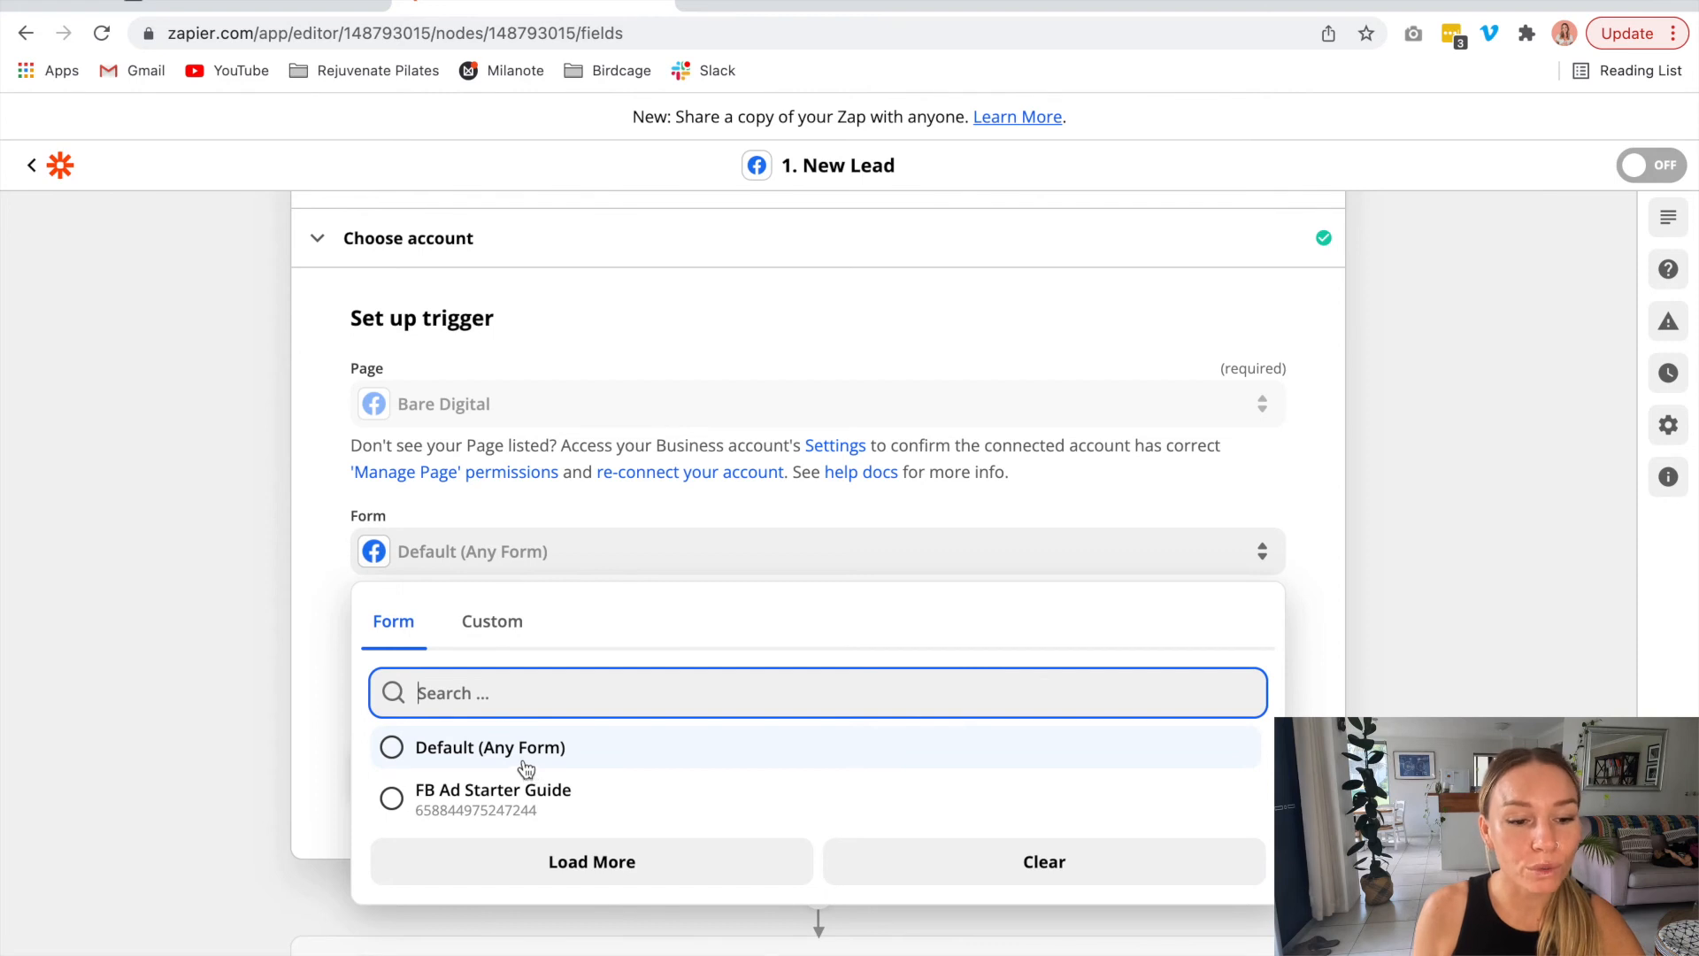
pyautogui.click(424, 806)
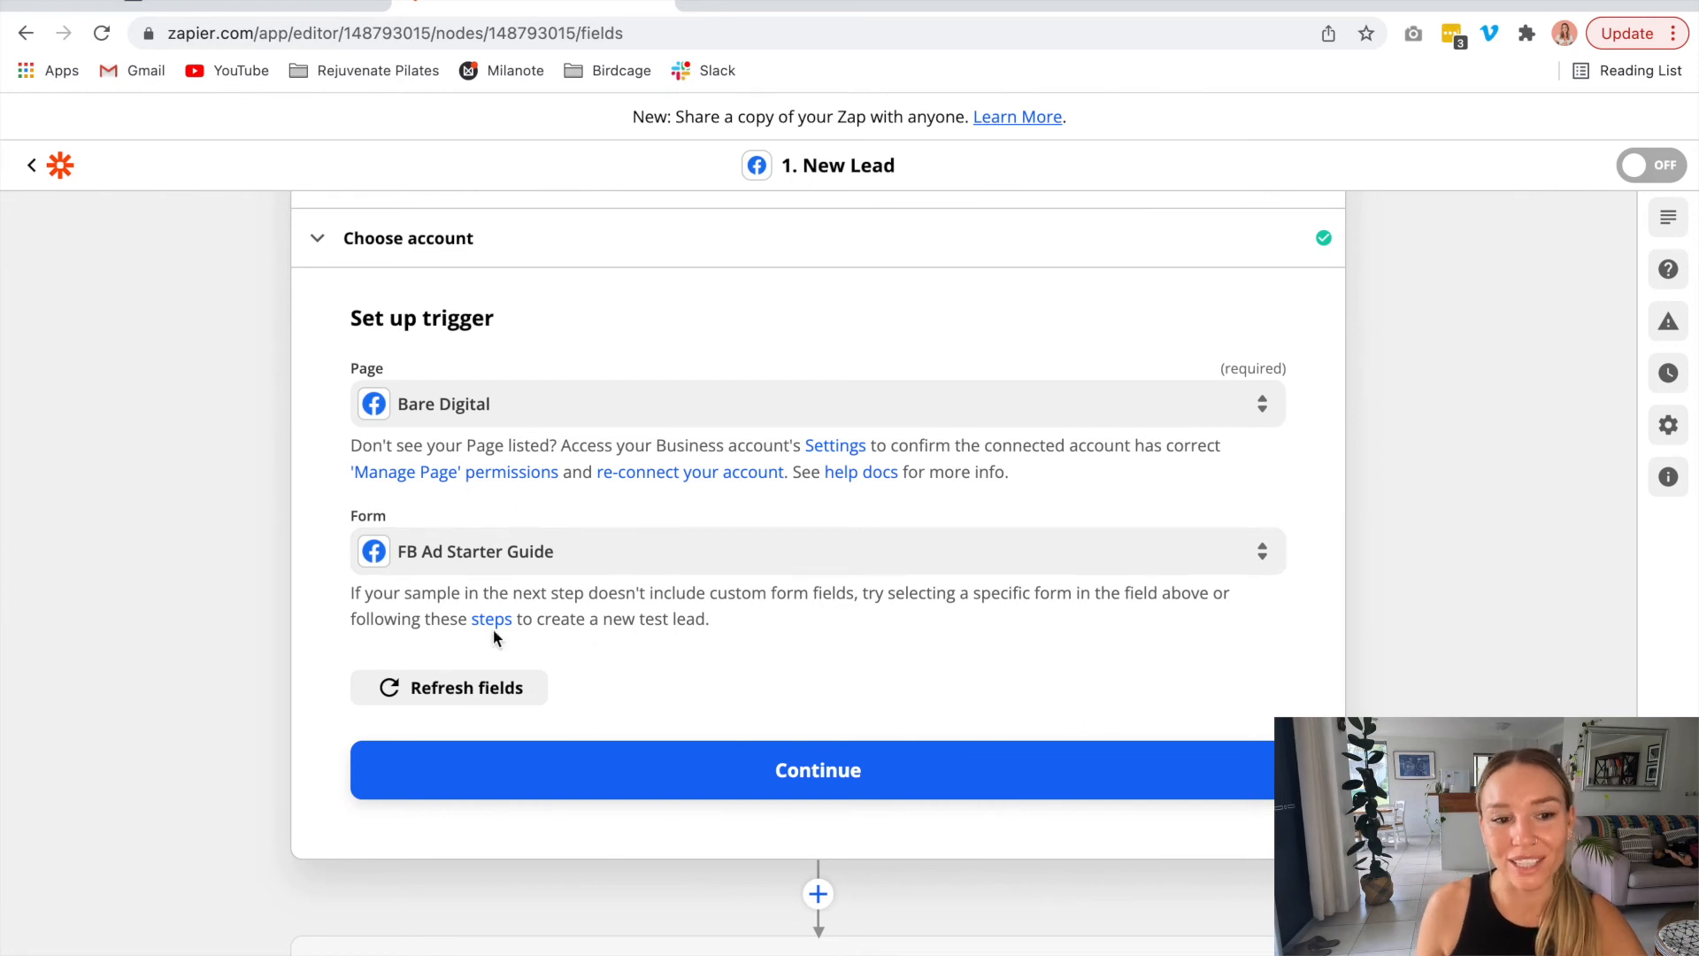
pyautogui.scroll(-2, 609, 571)
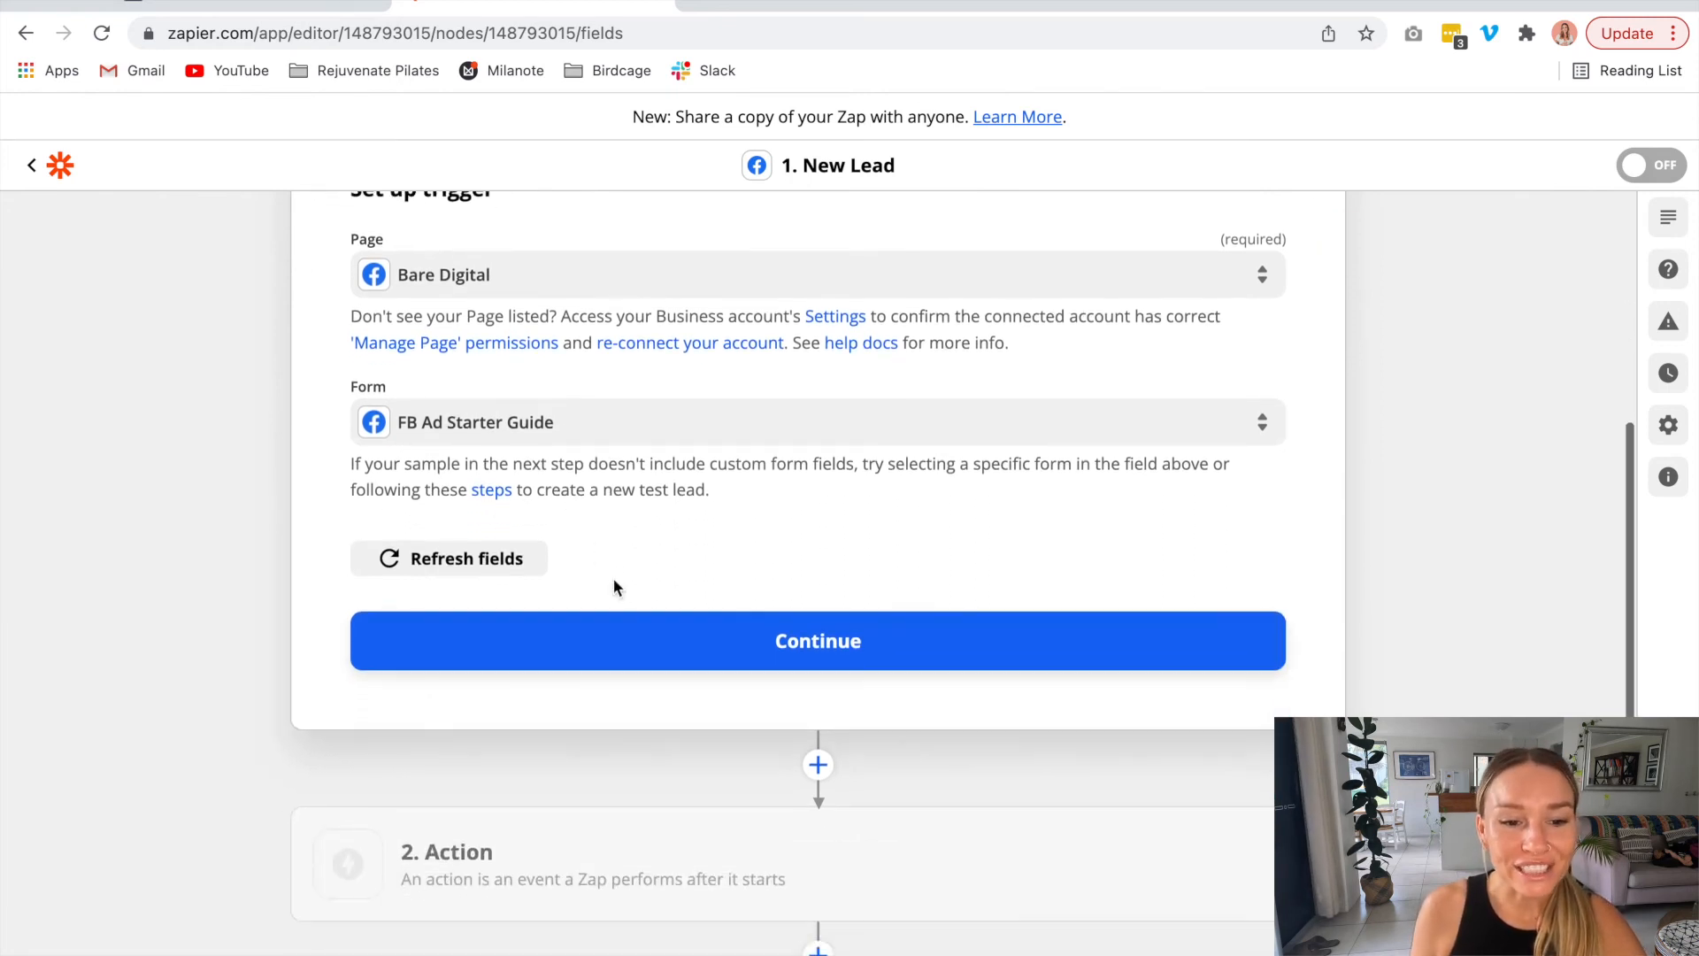
pyautogui.click(879, 664)
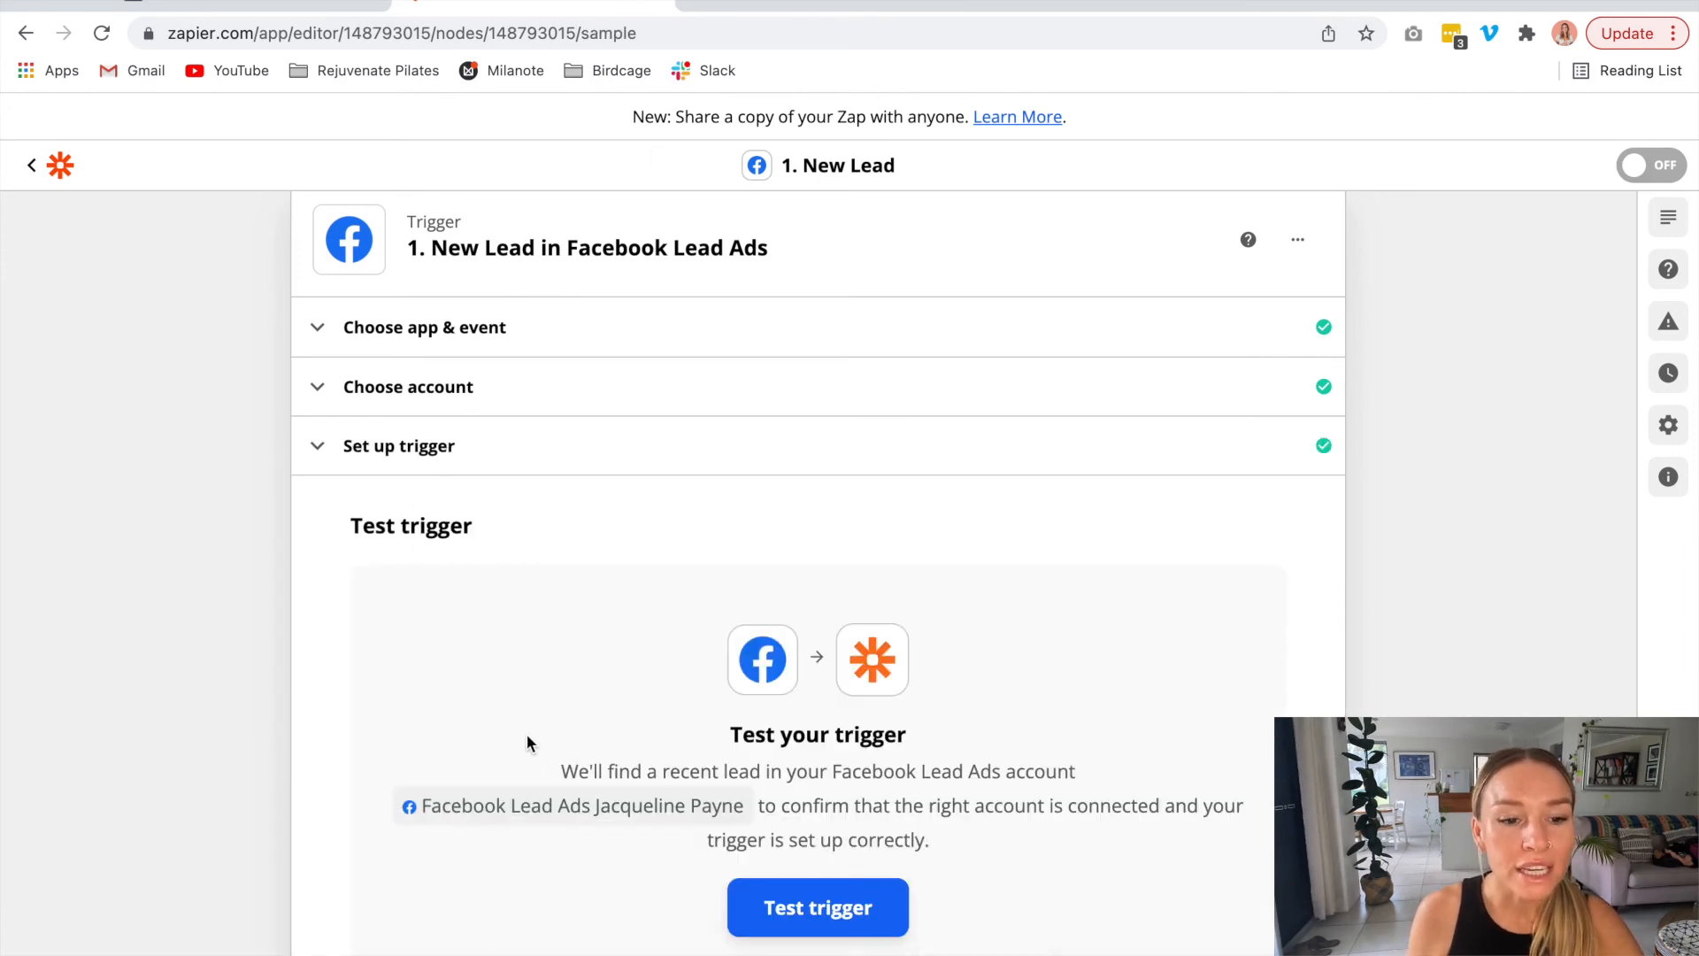
# Test the Facebook Lead Ads trigger and continue to the action step.
pyautogui.click(823, 591)
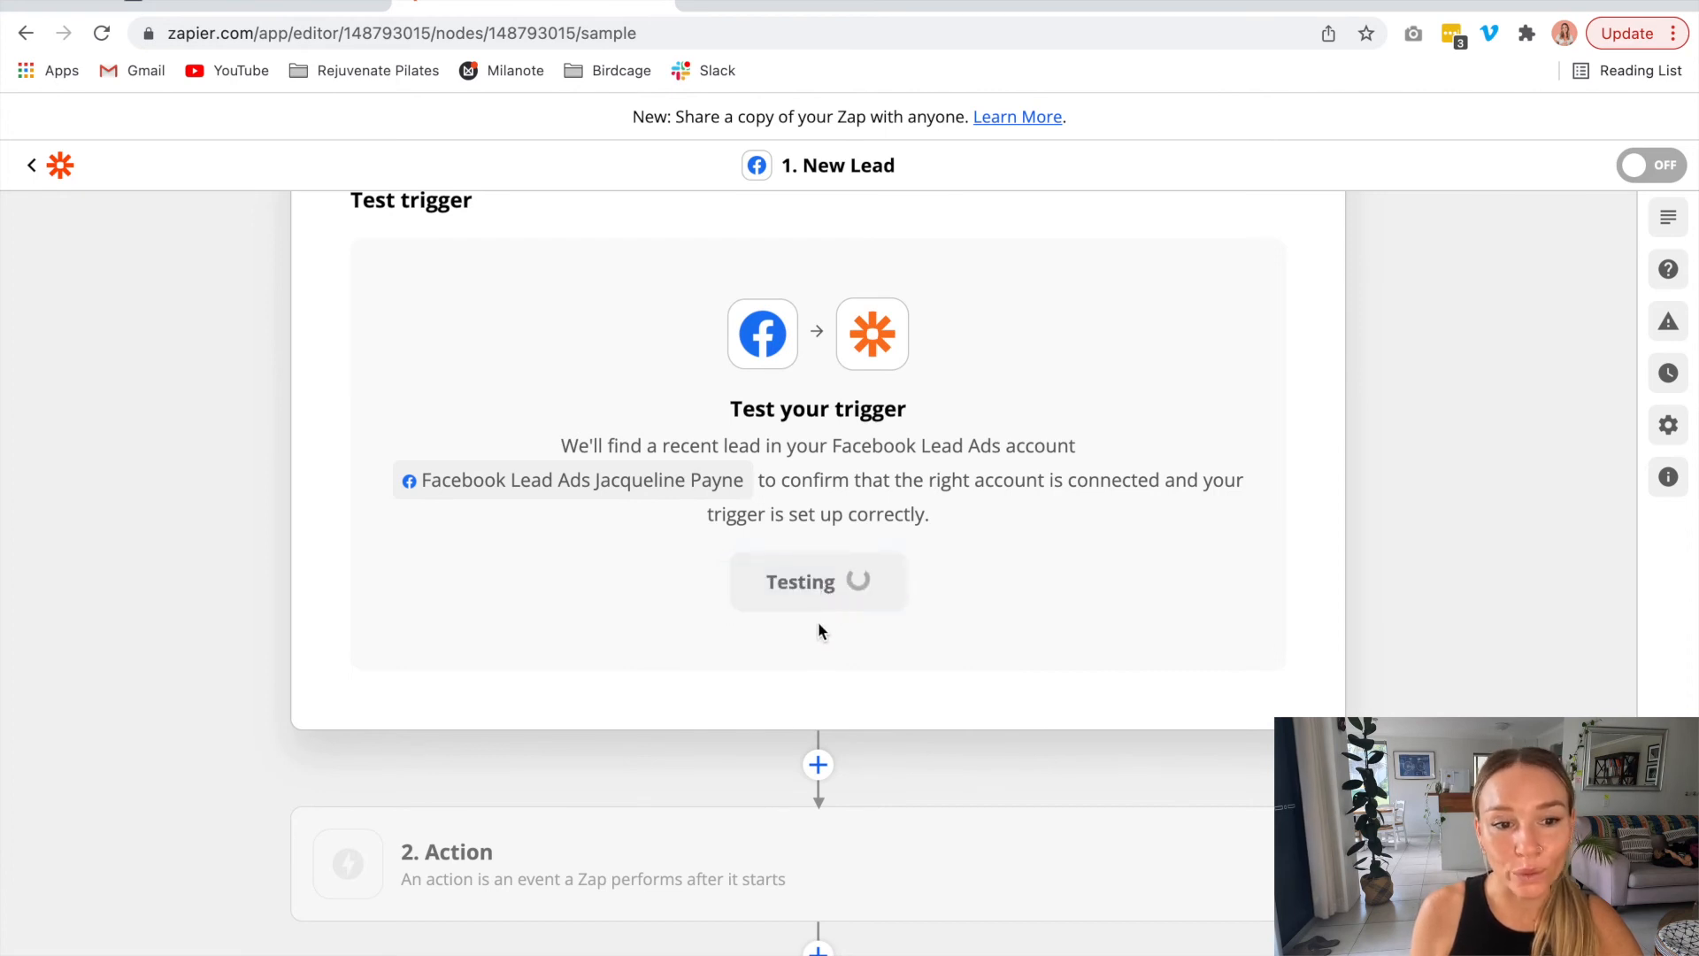
pyautogui.scroll(-3, 859, 564)
pyautogui.click(762, 692)
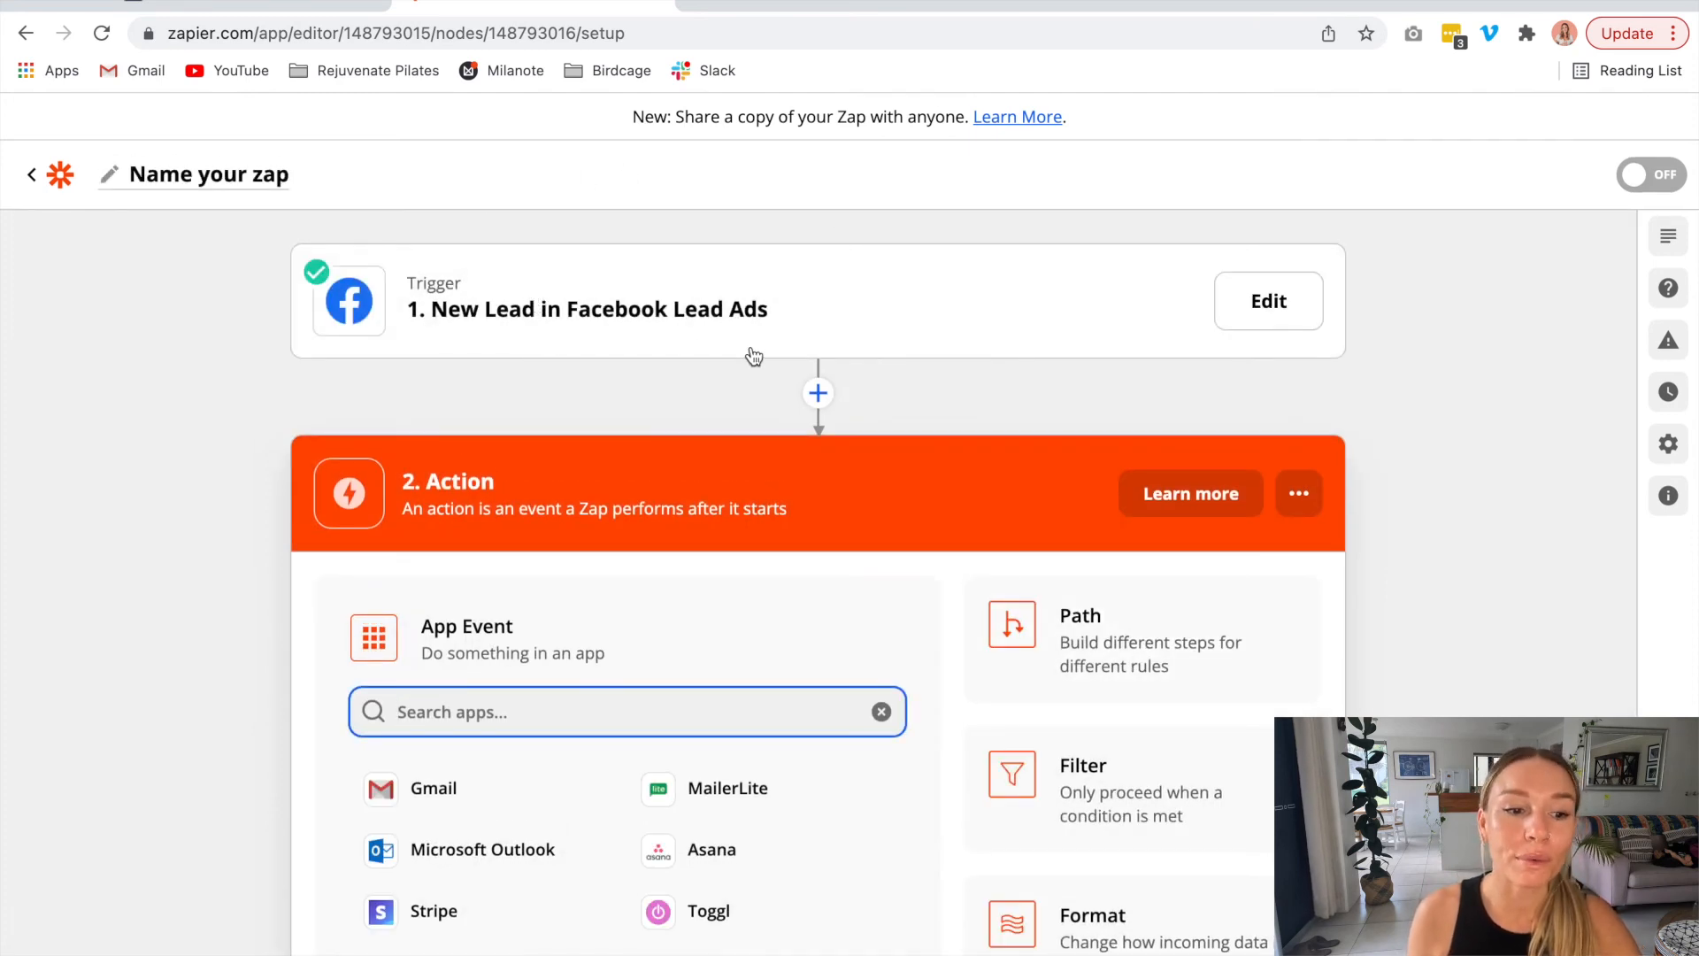
# Choose MailerLite as the action app with Create/Update Subscriber as its event.
pyautogui.scroll(-2, 755, 357)
pyautogui.scroll(-1, 751, 352)
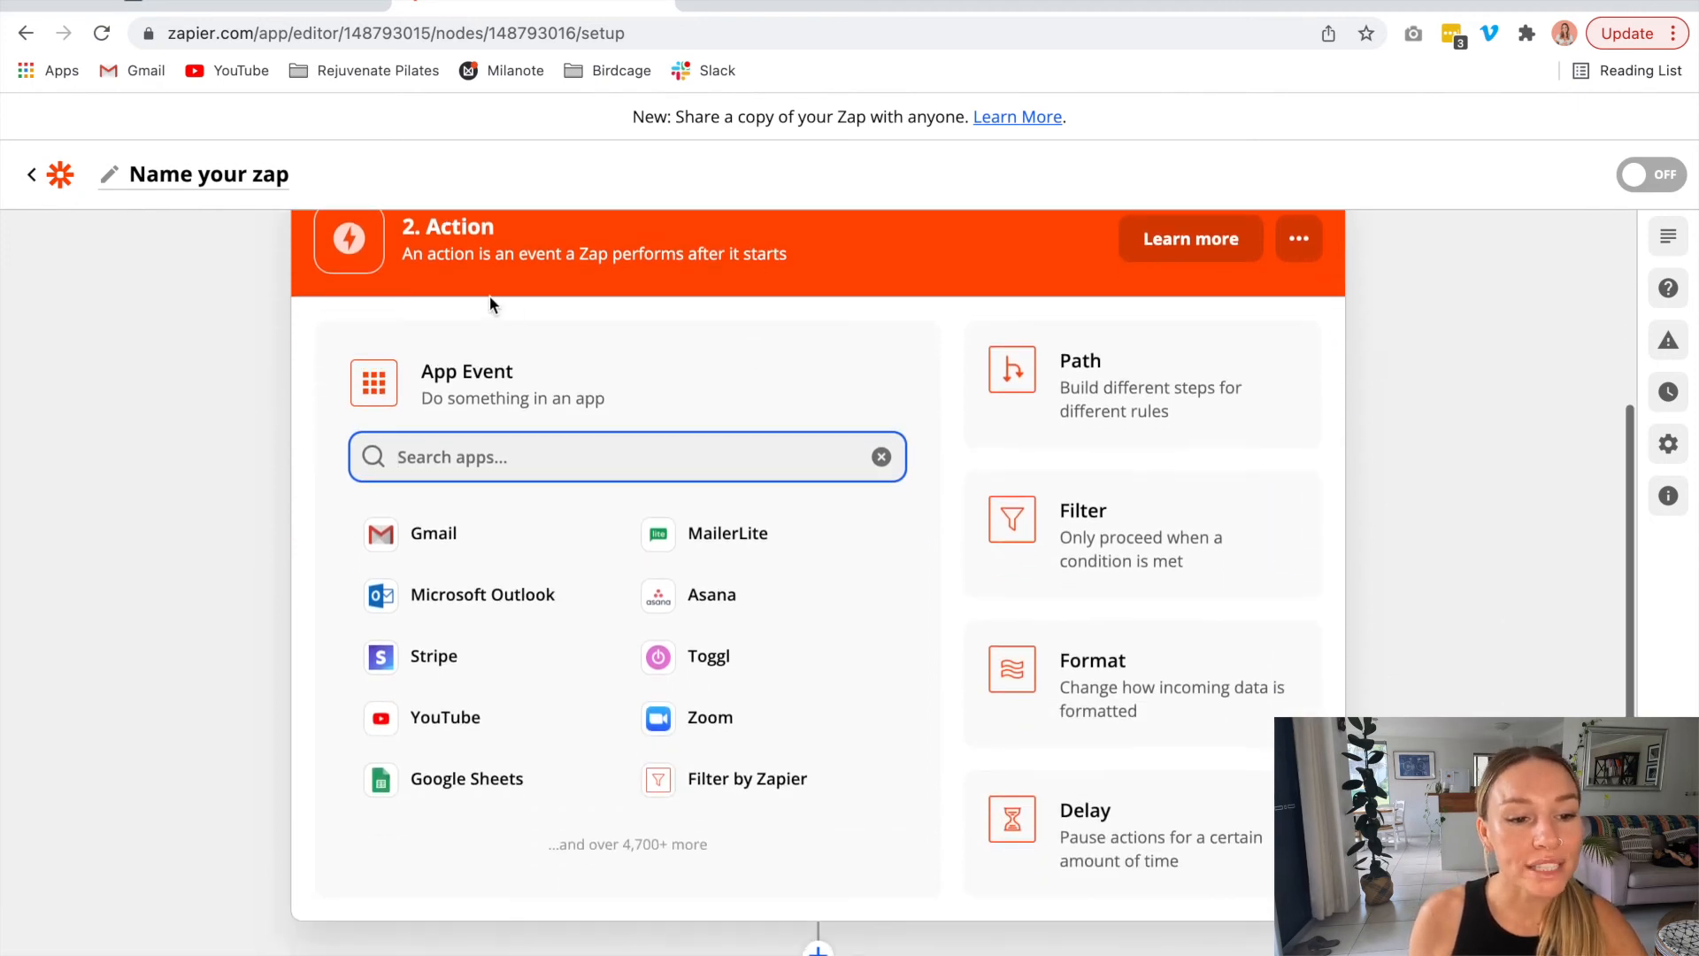
pyautogui.scroll(1, 531, 531)
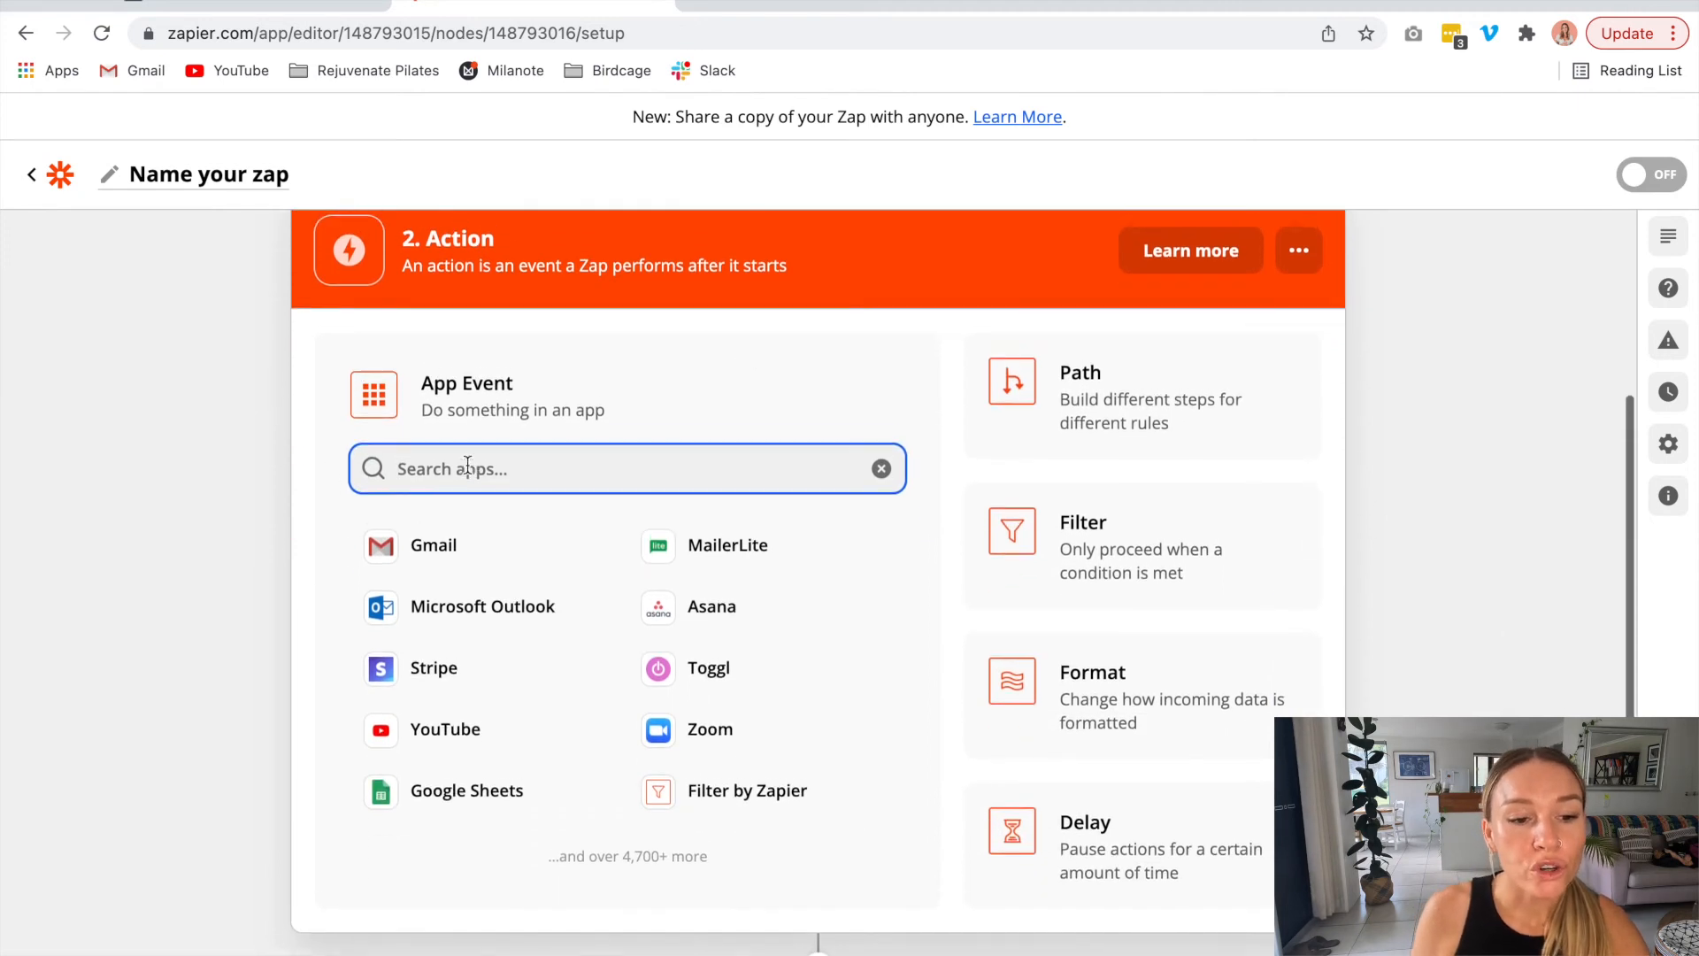
pyautogui.click(746, 550)
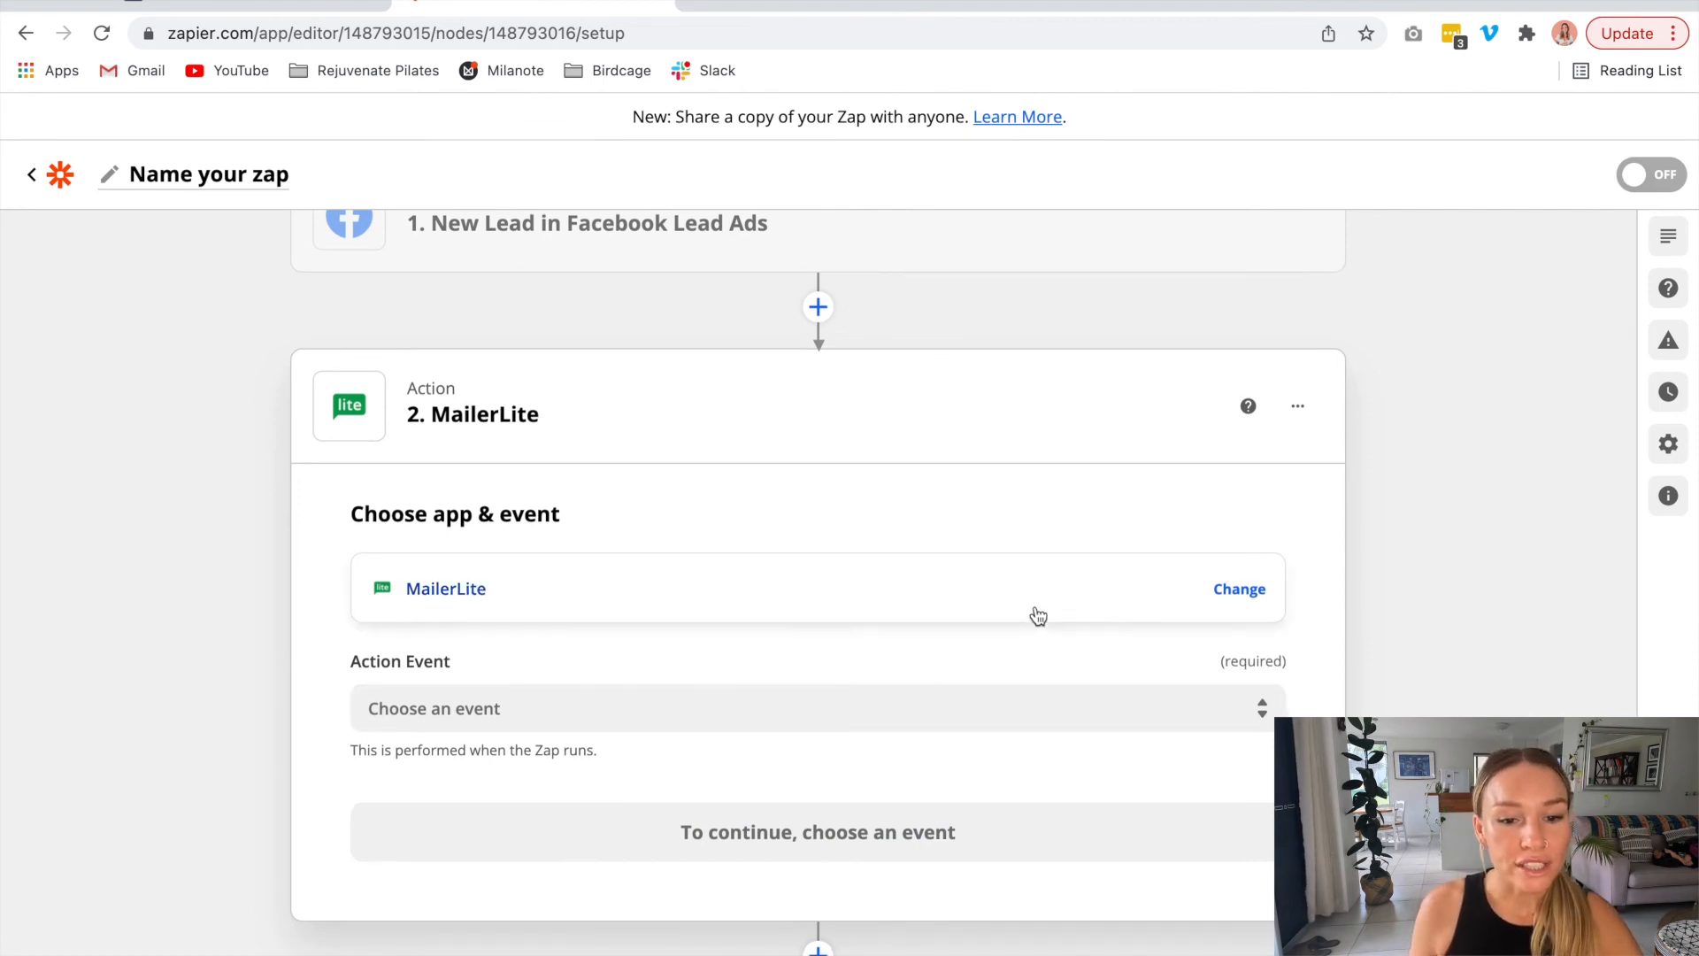
pyautogui.click(1192, 715)
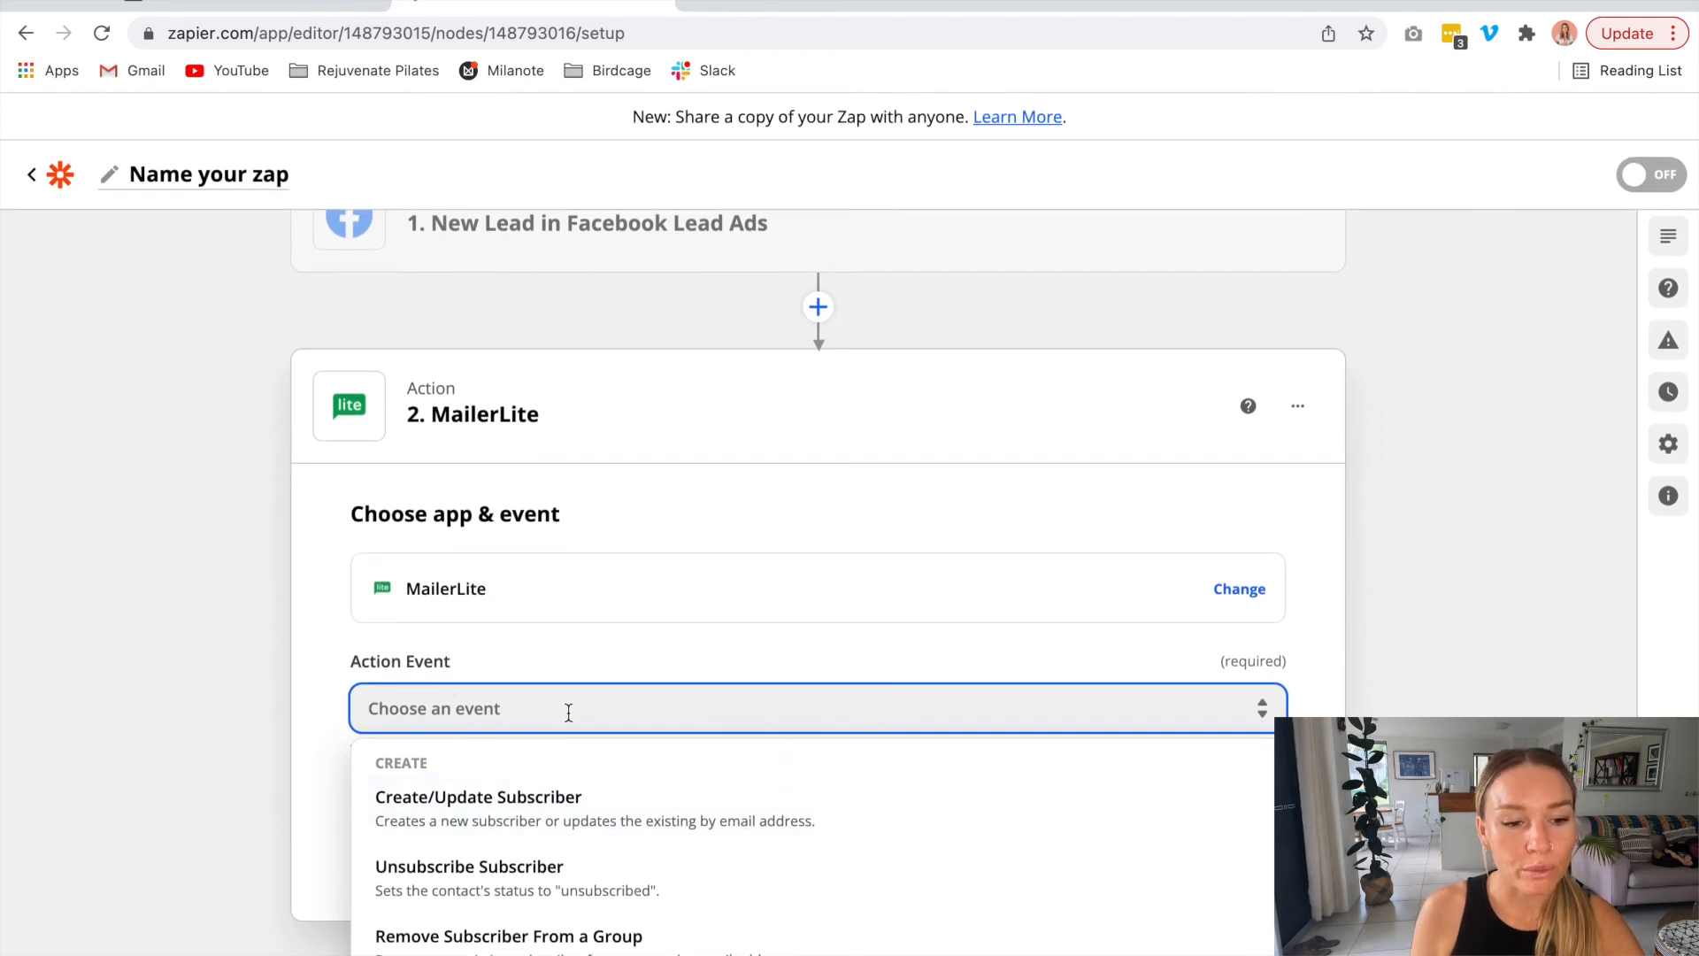
pyautogui.click(423, 821)
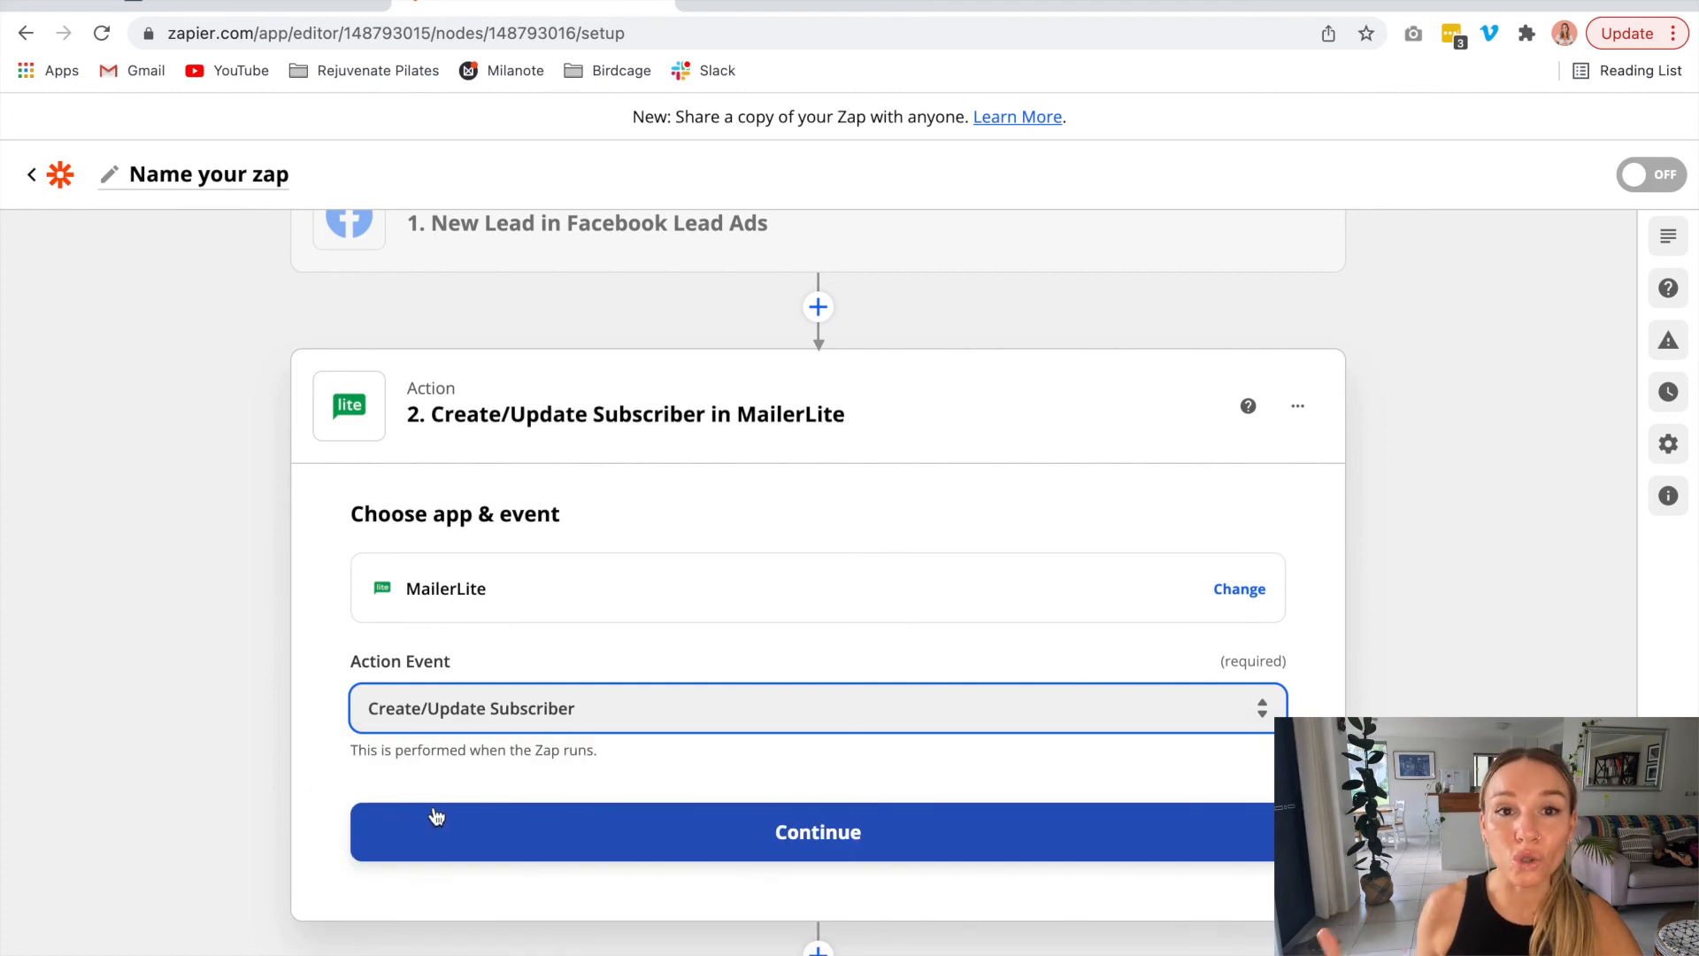
pyautogui.click(829, 829)
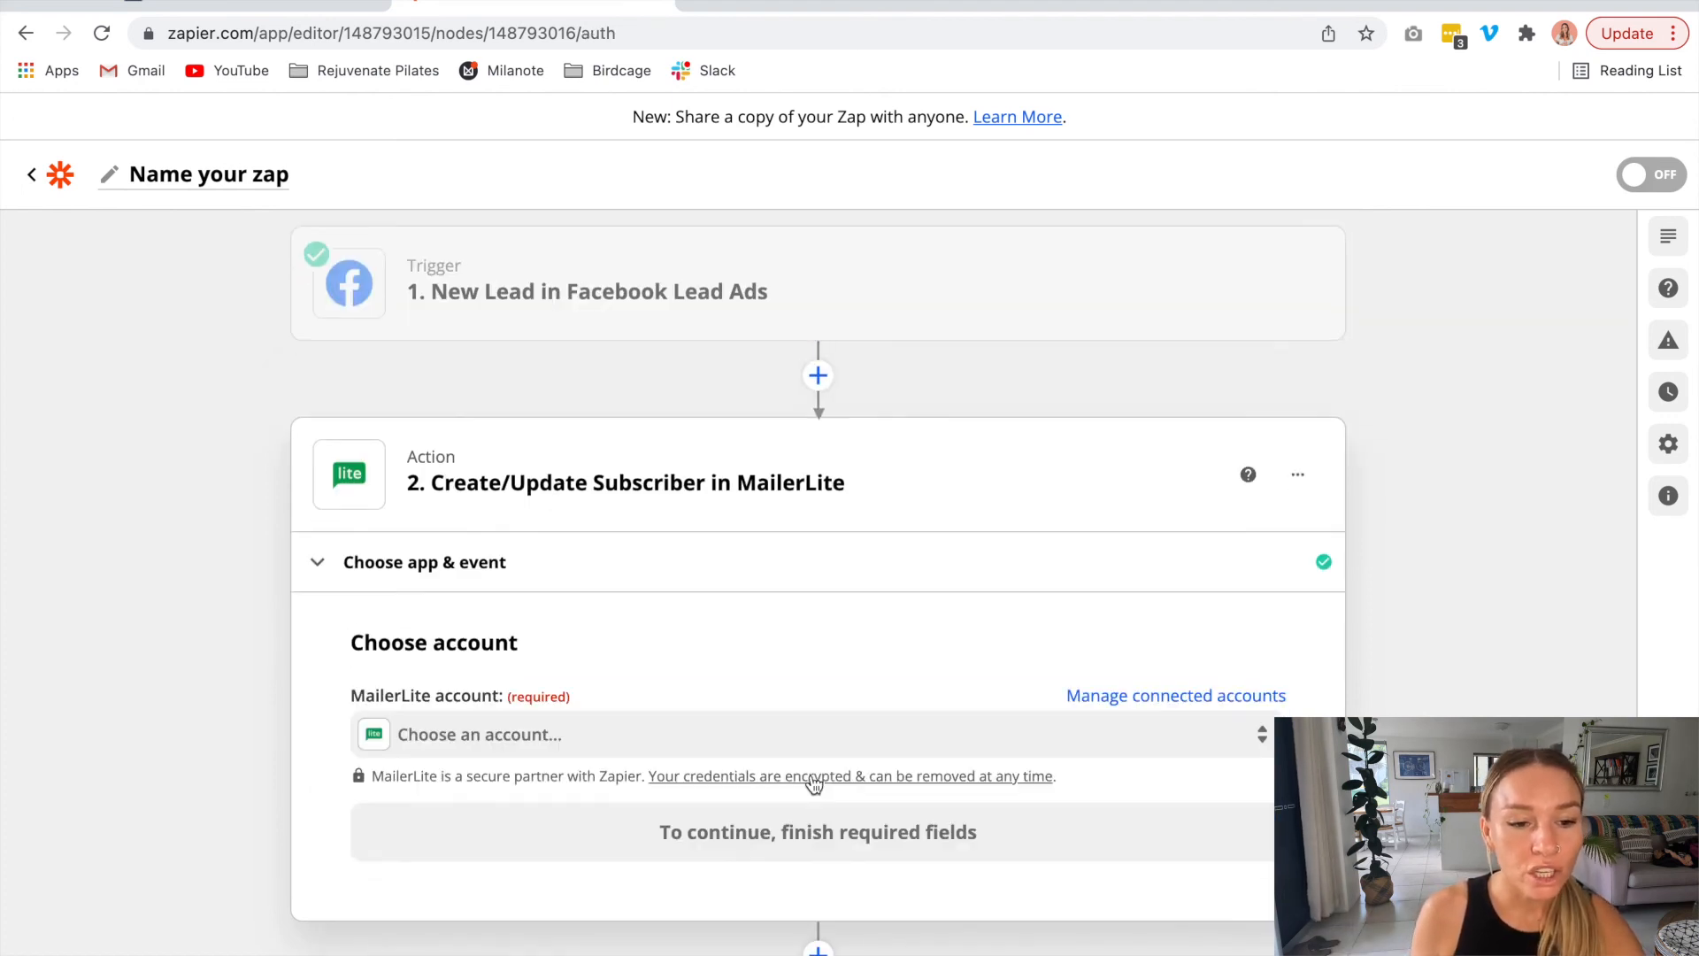
# Select the MailerLite Bare Digital account for the action and continue to its field setup.
pyautogui.click(652, 733)
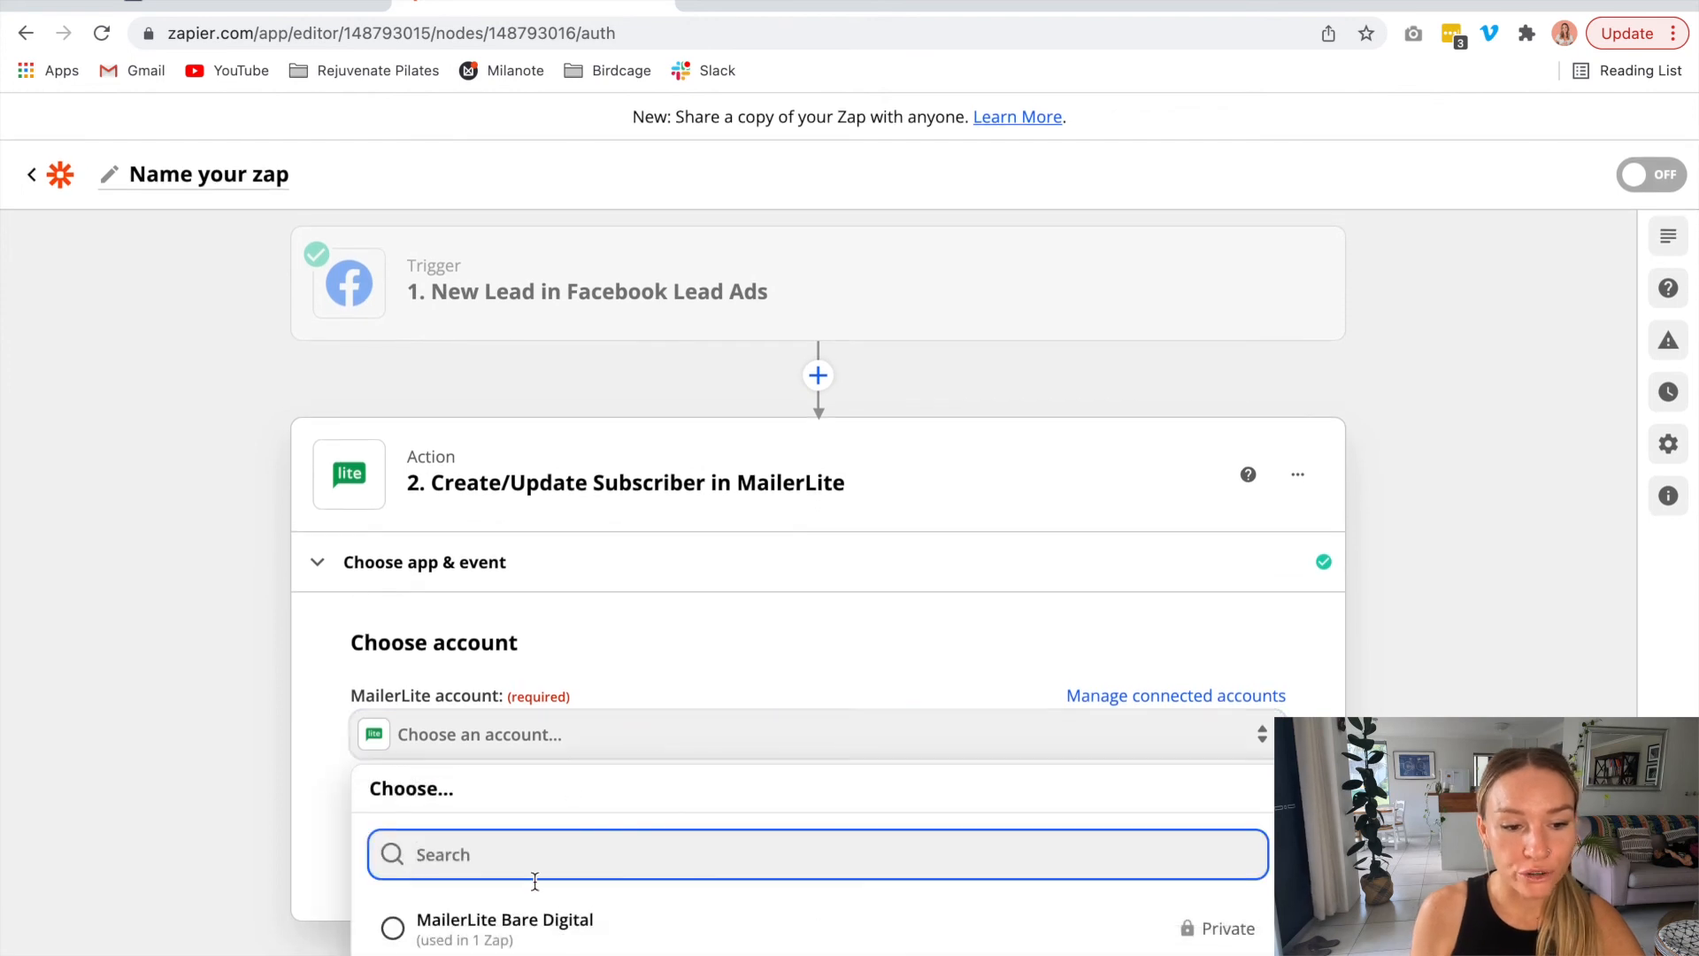
pyautogui.click(542, 920)
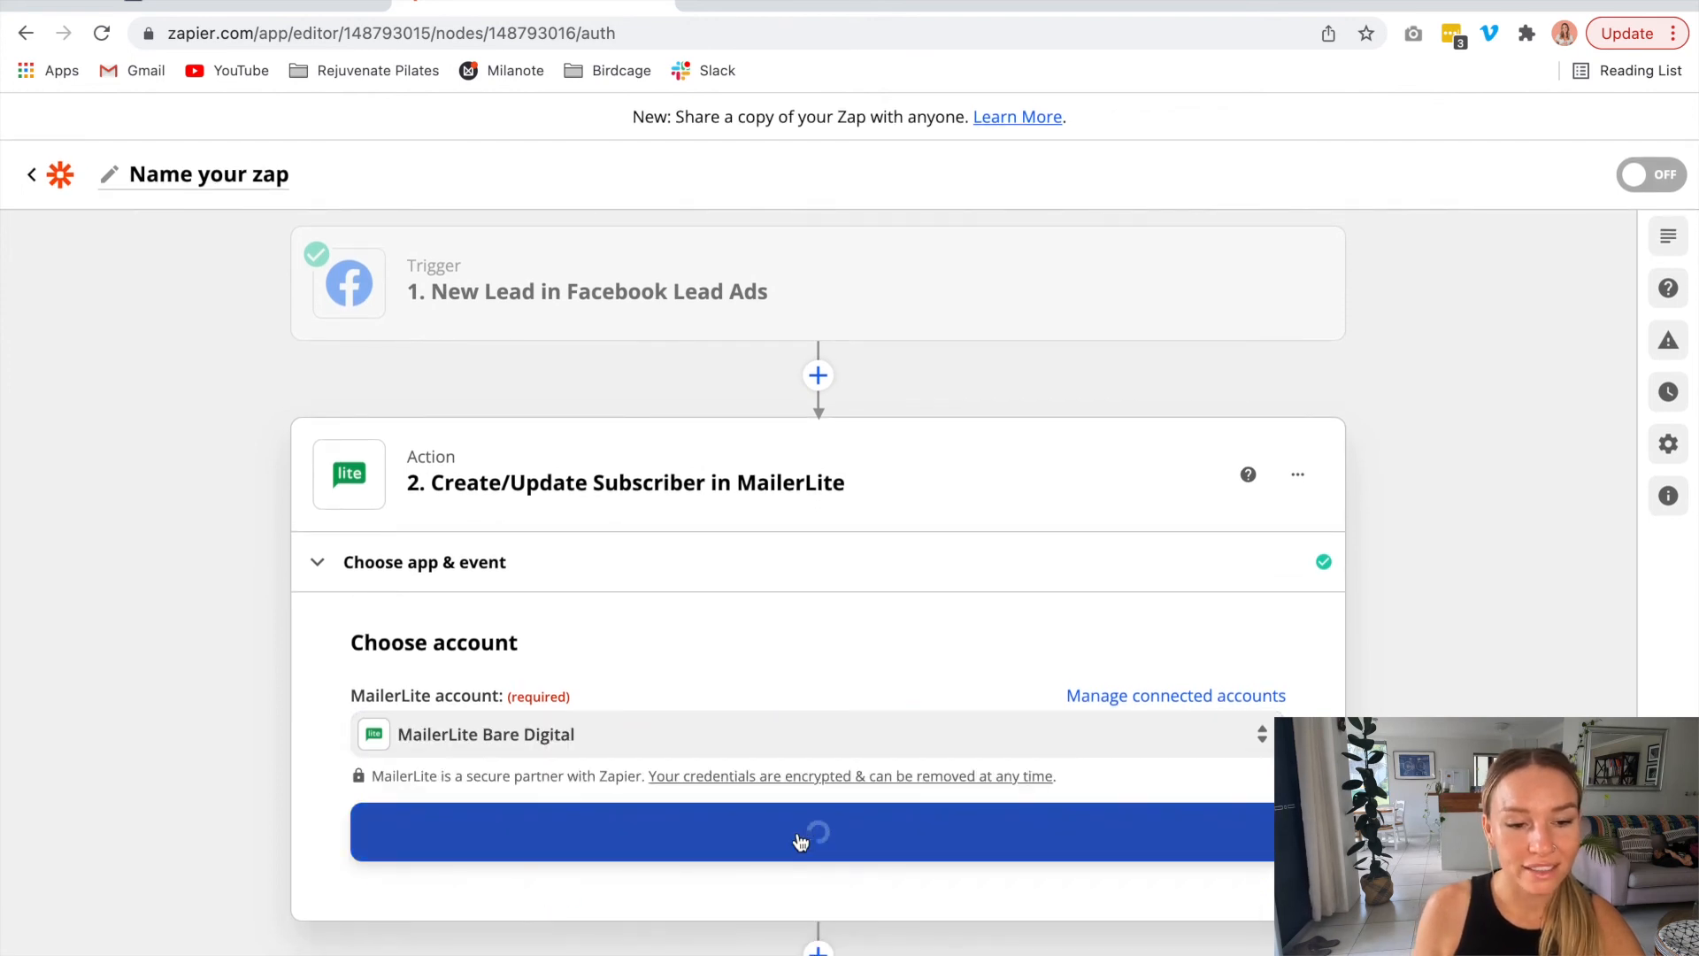
pyautogui.click(807, 836)
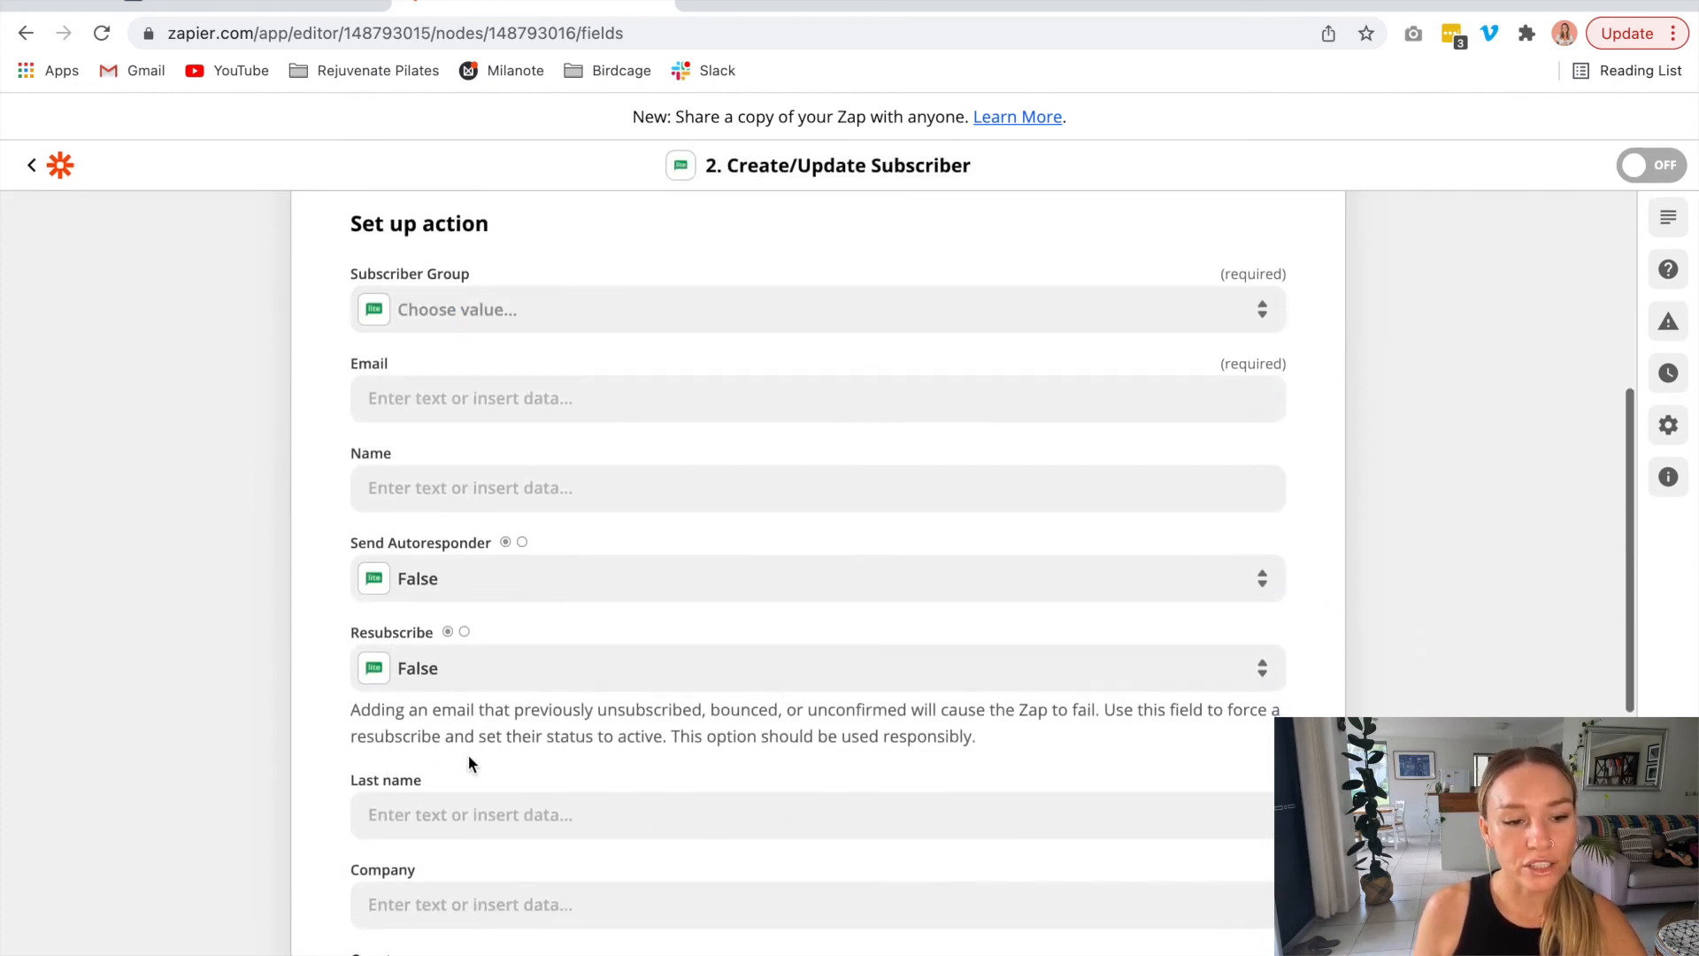
# Review the available subscriber groups and the other fields of the MailerLite action.
pyautogui.click(539, 306)
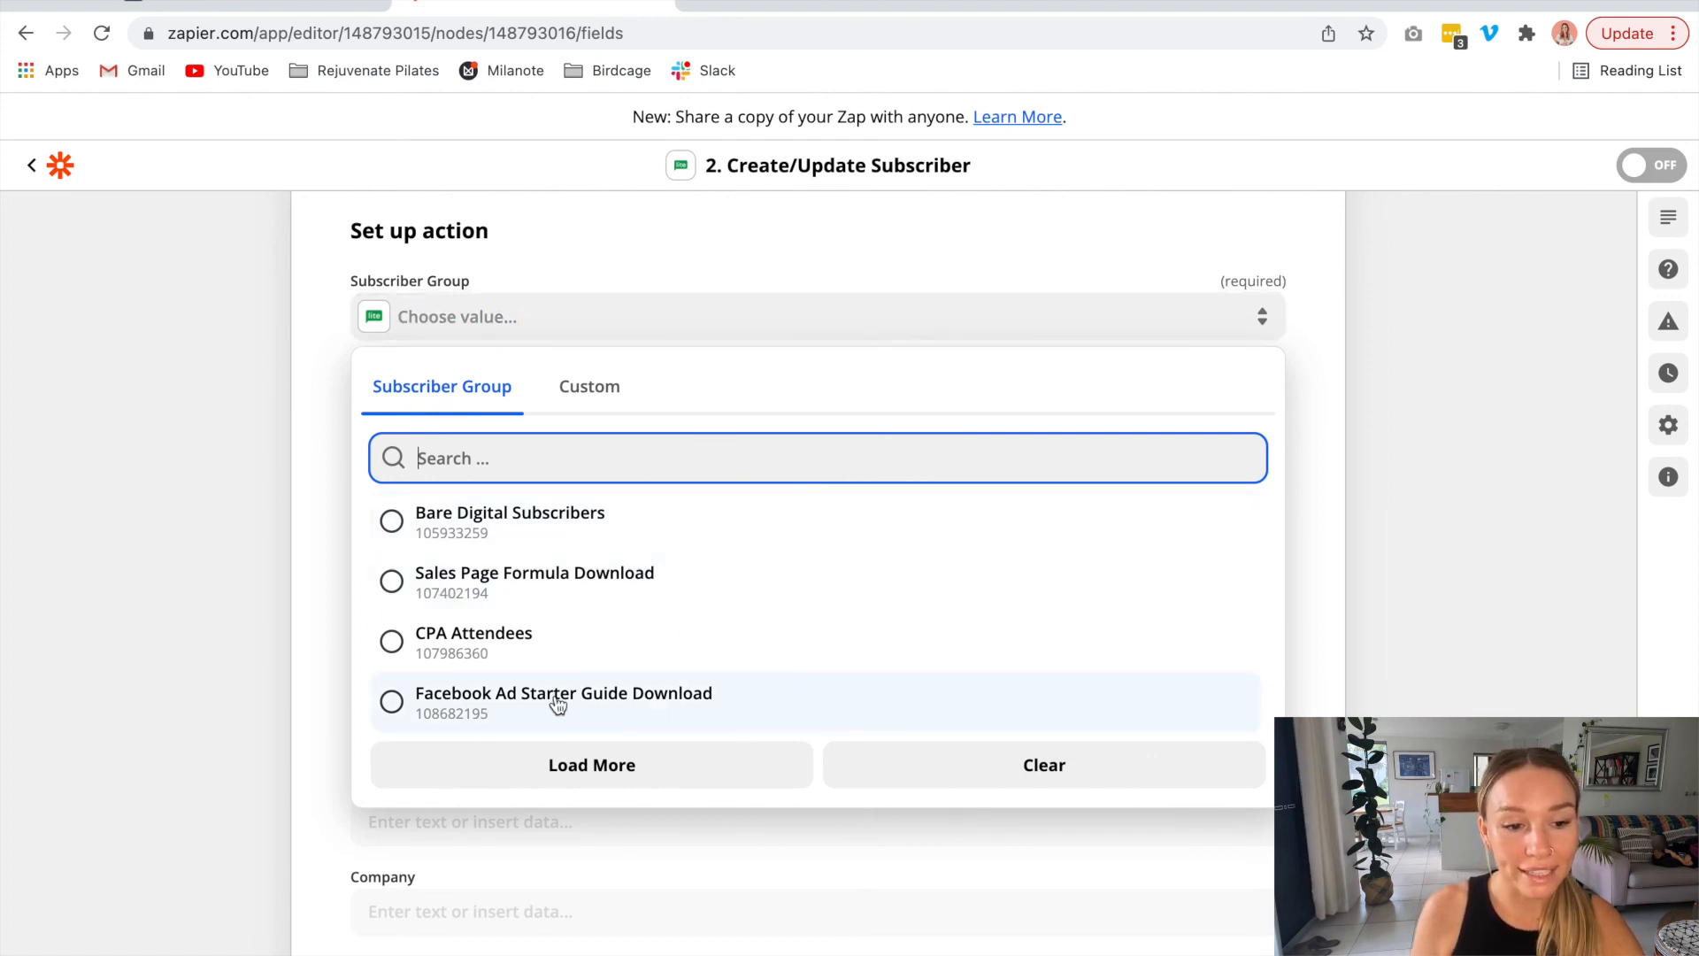
pyautogui.click(392, 703)
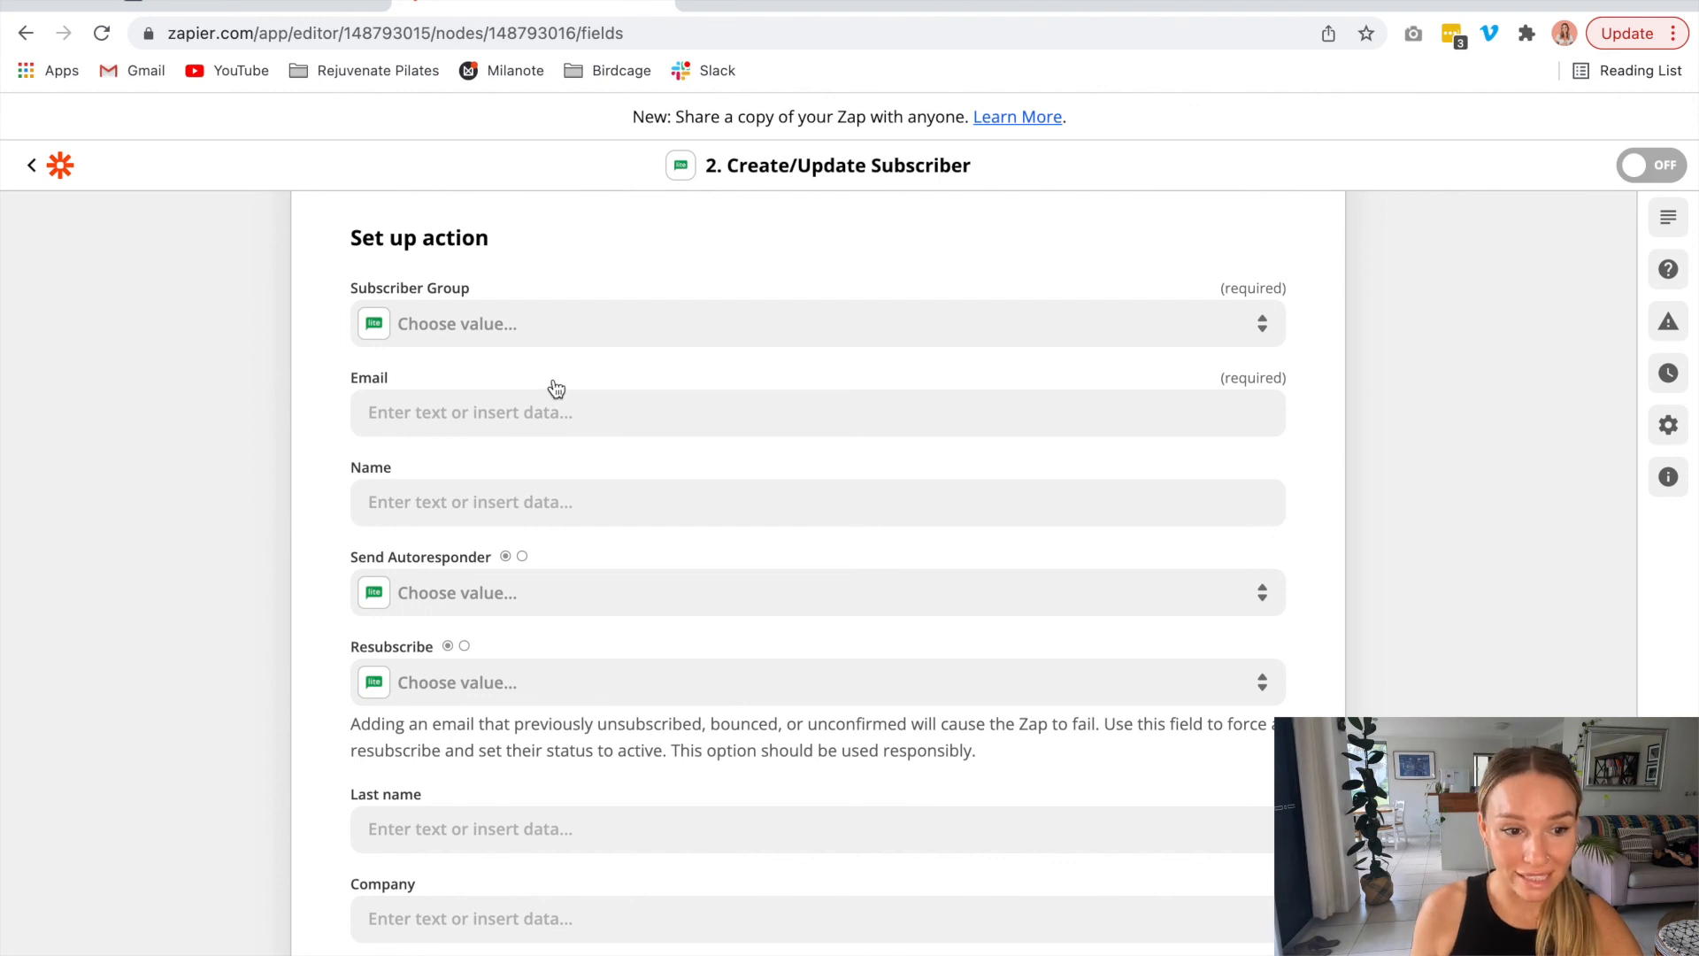
pyautogui.scroll(-4, 591, 470)
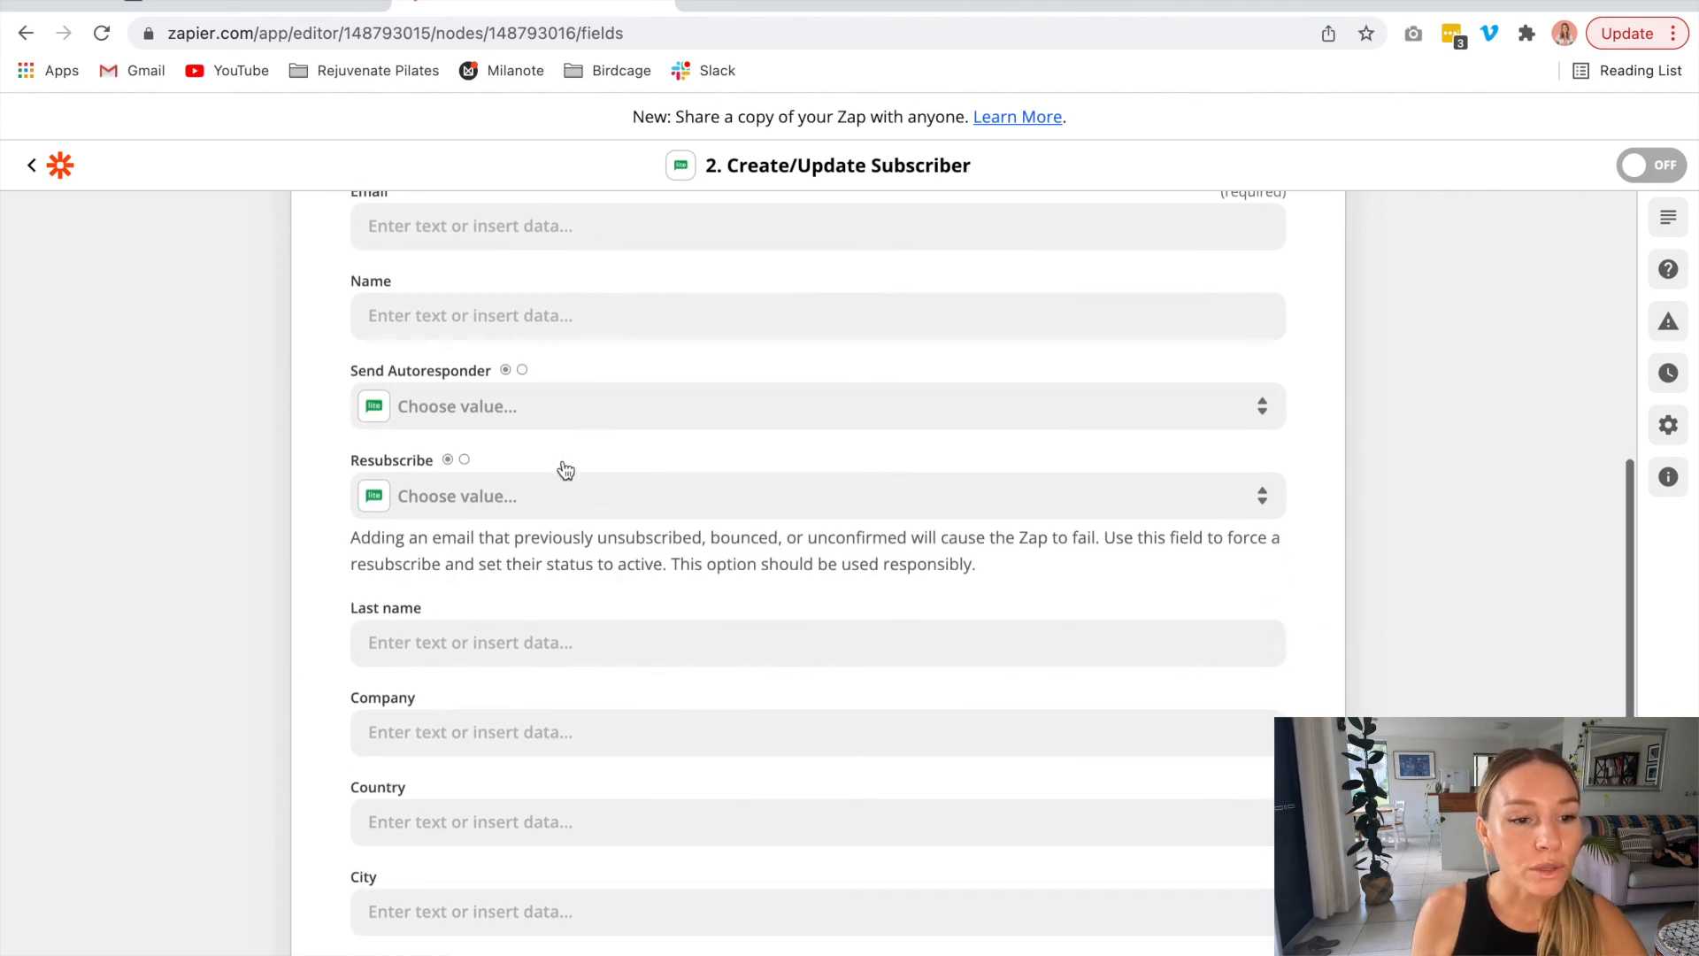
# Map the subscriber's Name to the lead's Full Name and the Email to the lead's Email from the Facebook trigger.
pyautogui.scroll(2, 563, 464)
pyautogui.click(399, 414)
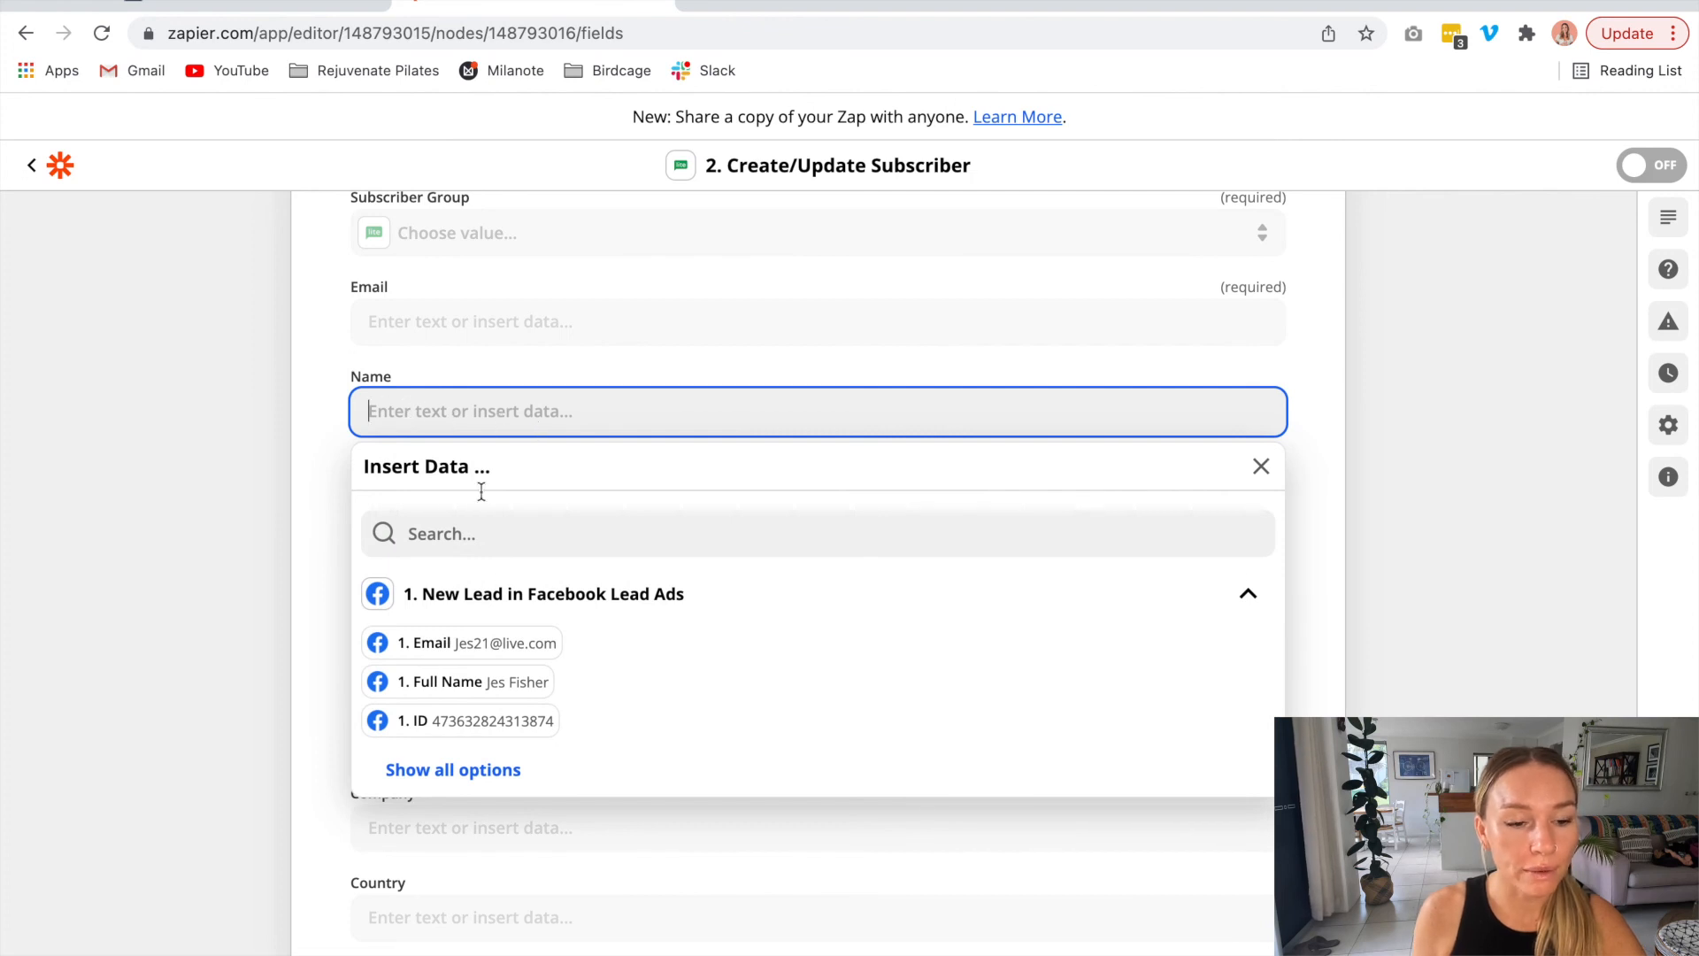
pyautogui.click(432, 680)
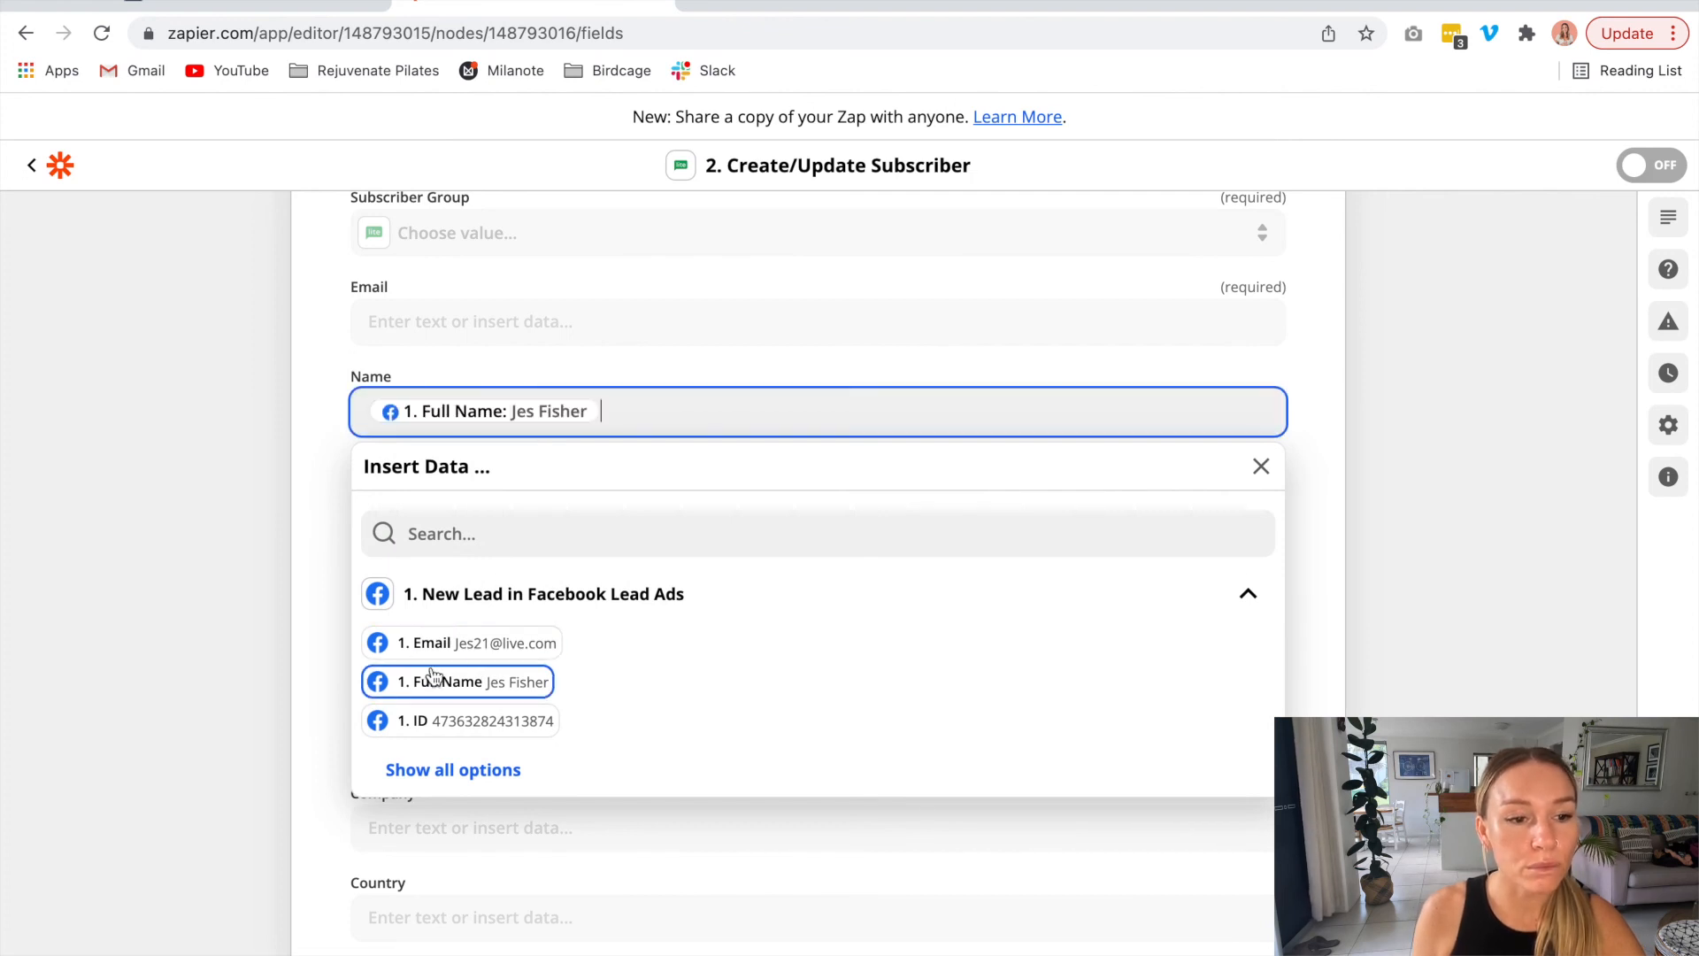
pyautogui.click(482, 320)
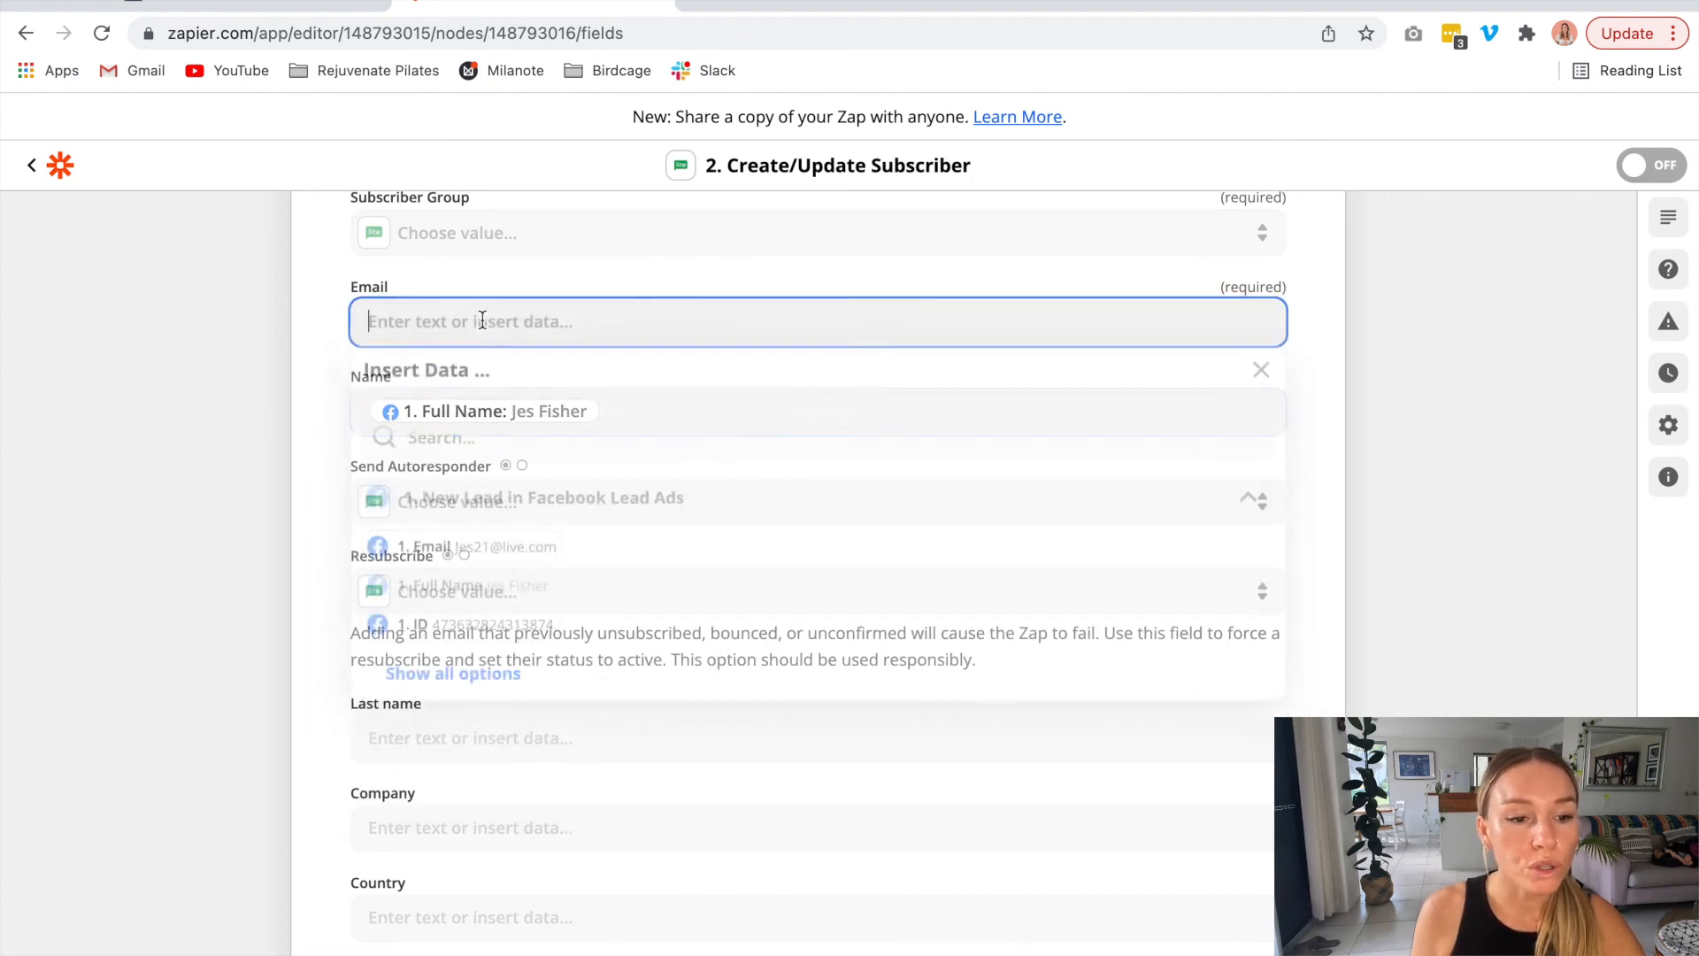
pyautogui.click(476, 555)
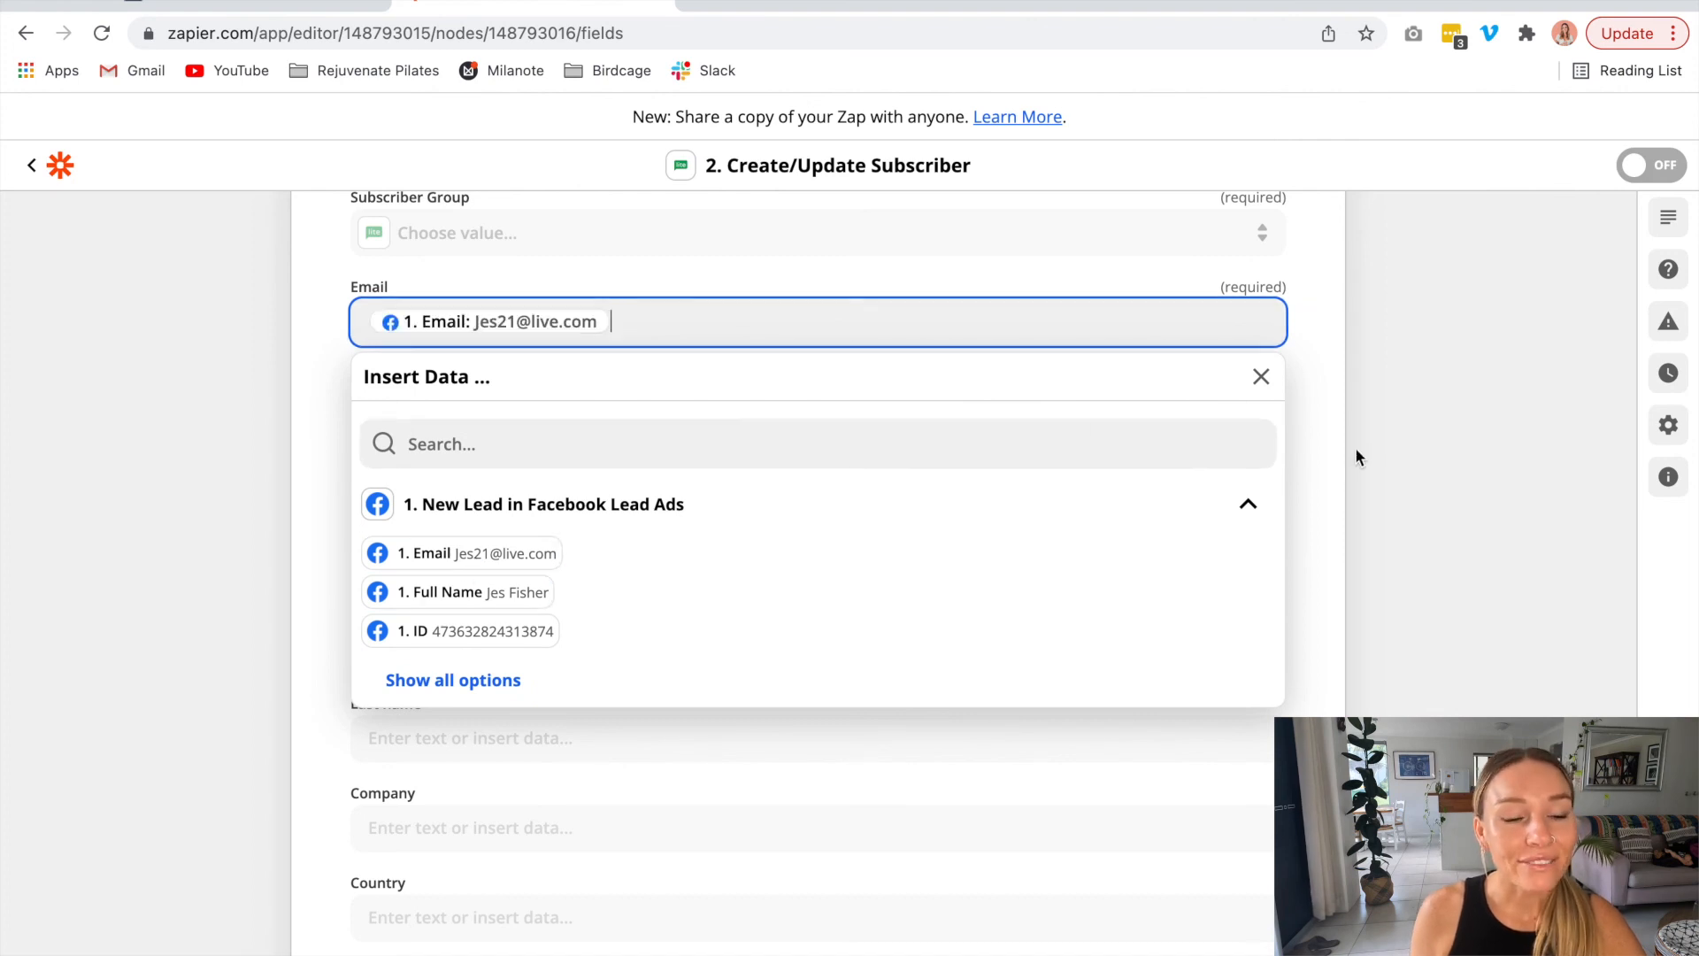
pyautogui.click(1321, 460)
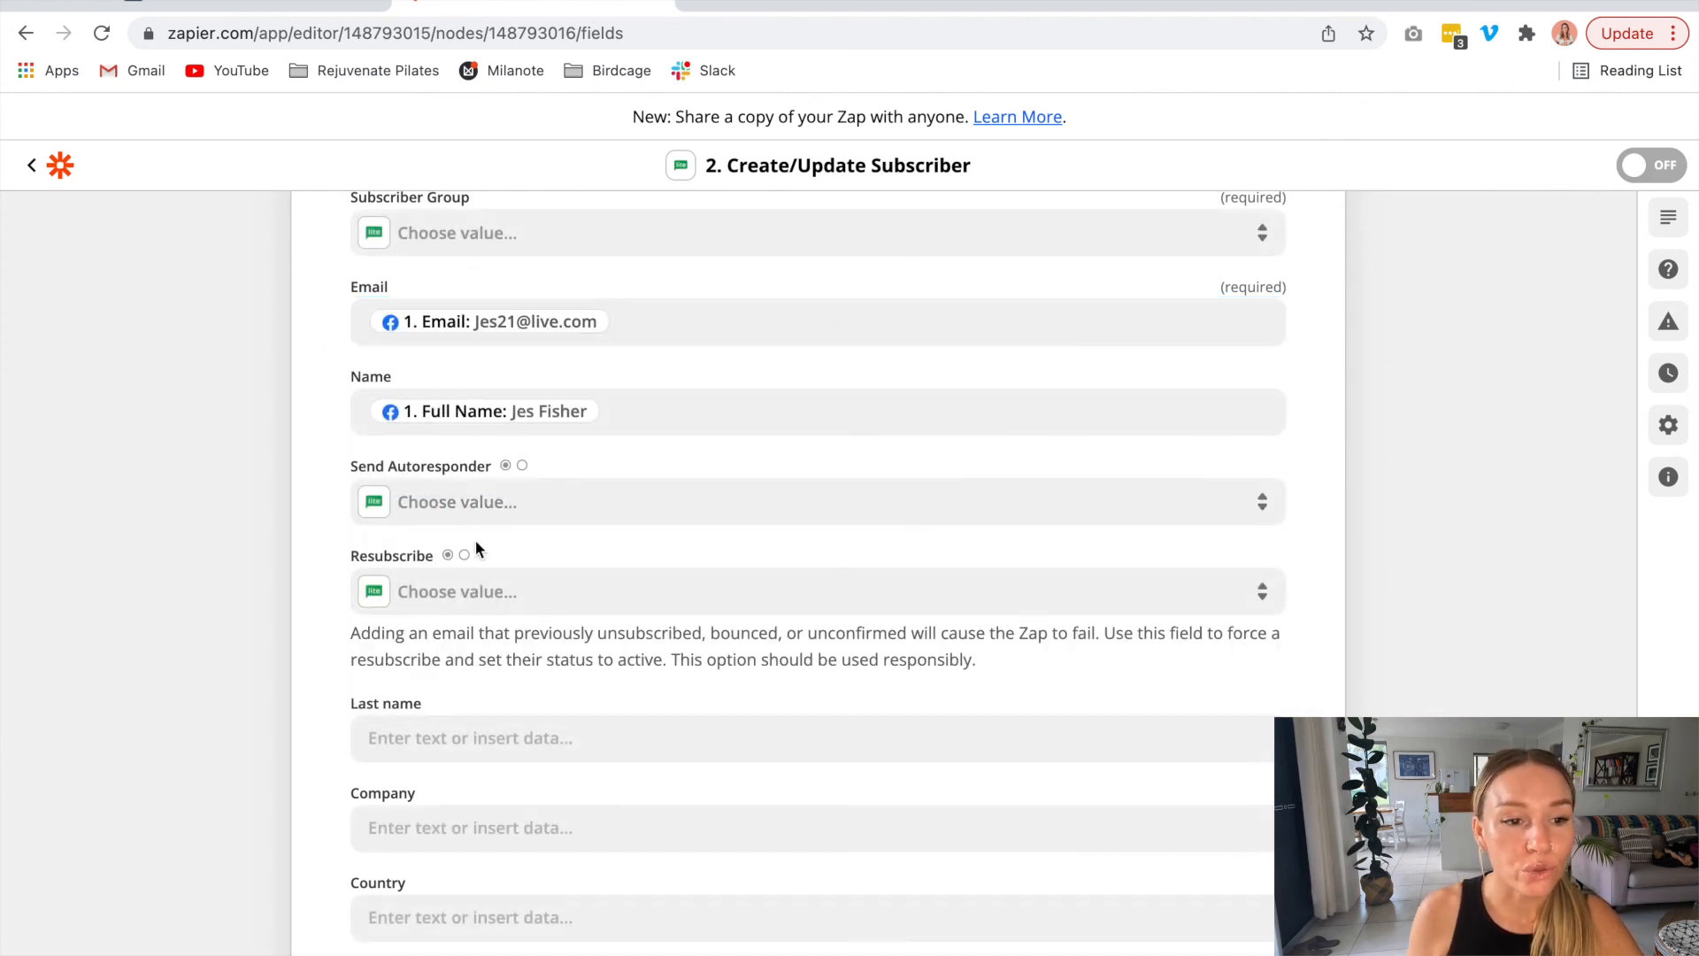
# Review the remaining optional subscriber fields and the subscriber data in the MailerLite action's test result.
pyautogui.scroll(-2, 475, 540)
pyautogui.scroll(-5, 475, 540)
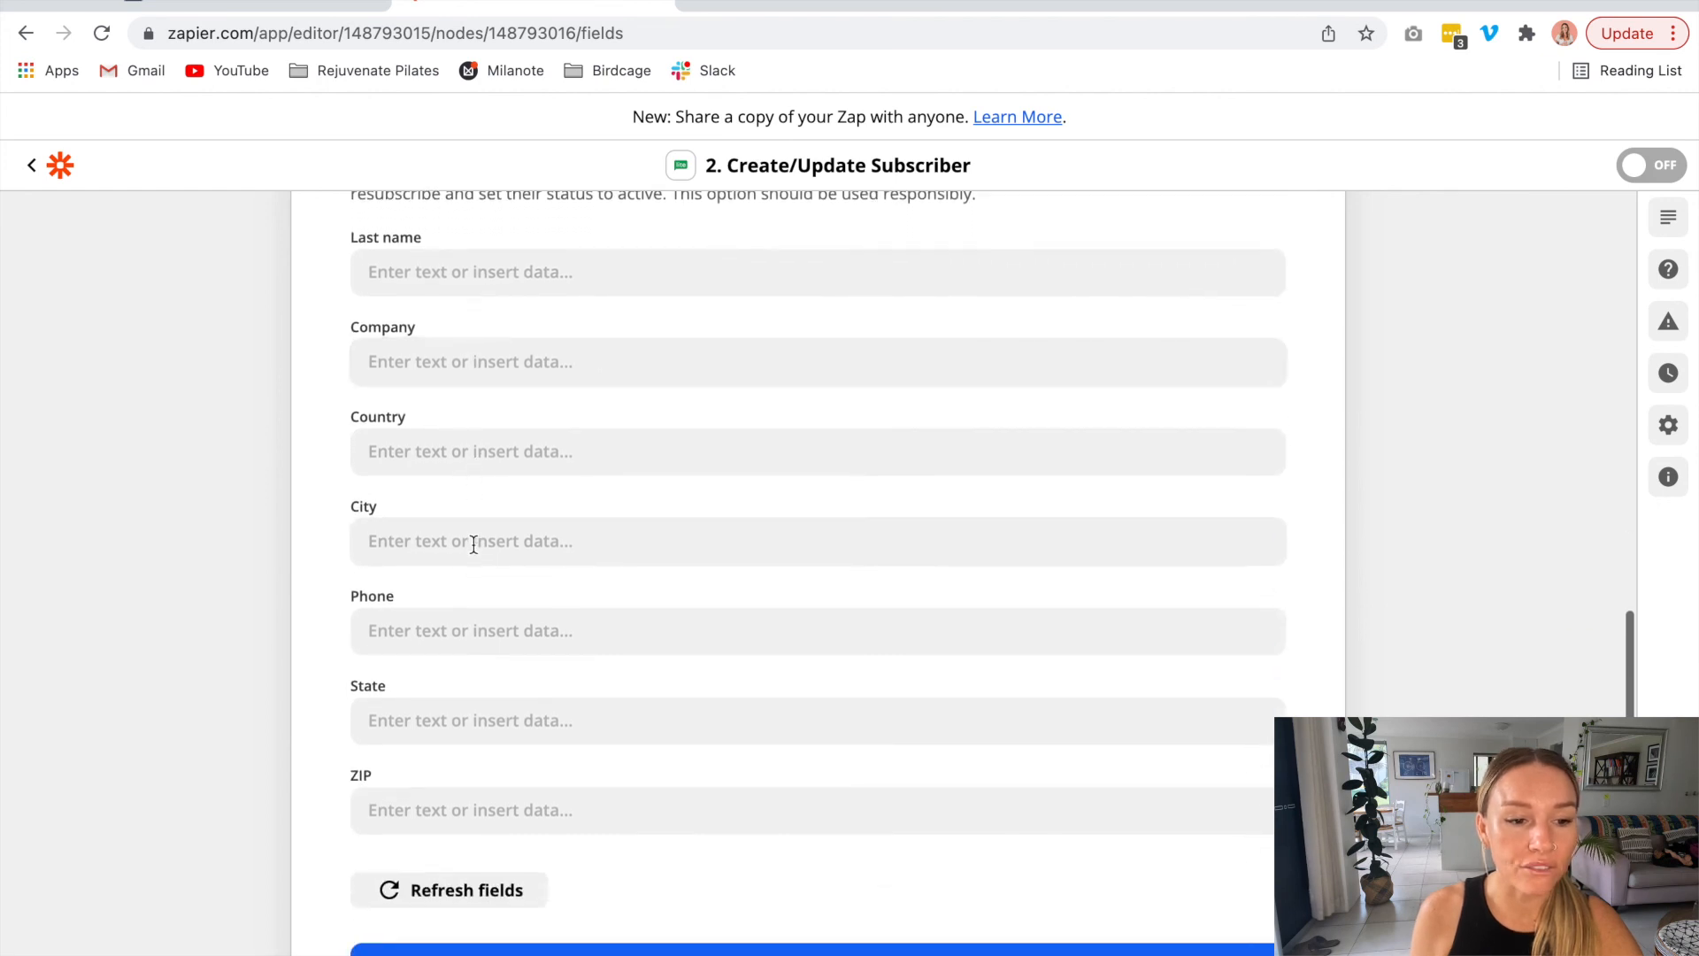
pyautogui.scroll(6, 660, 637)
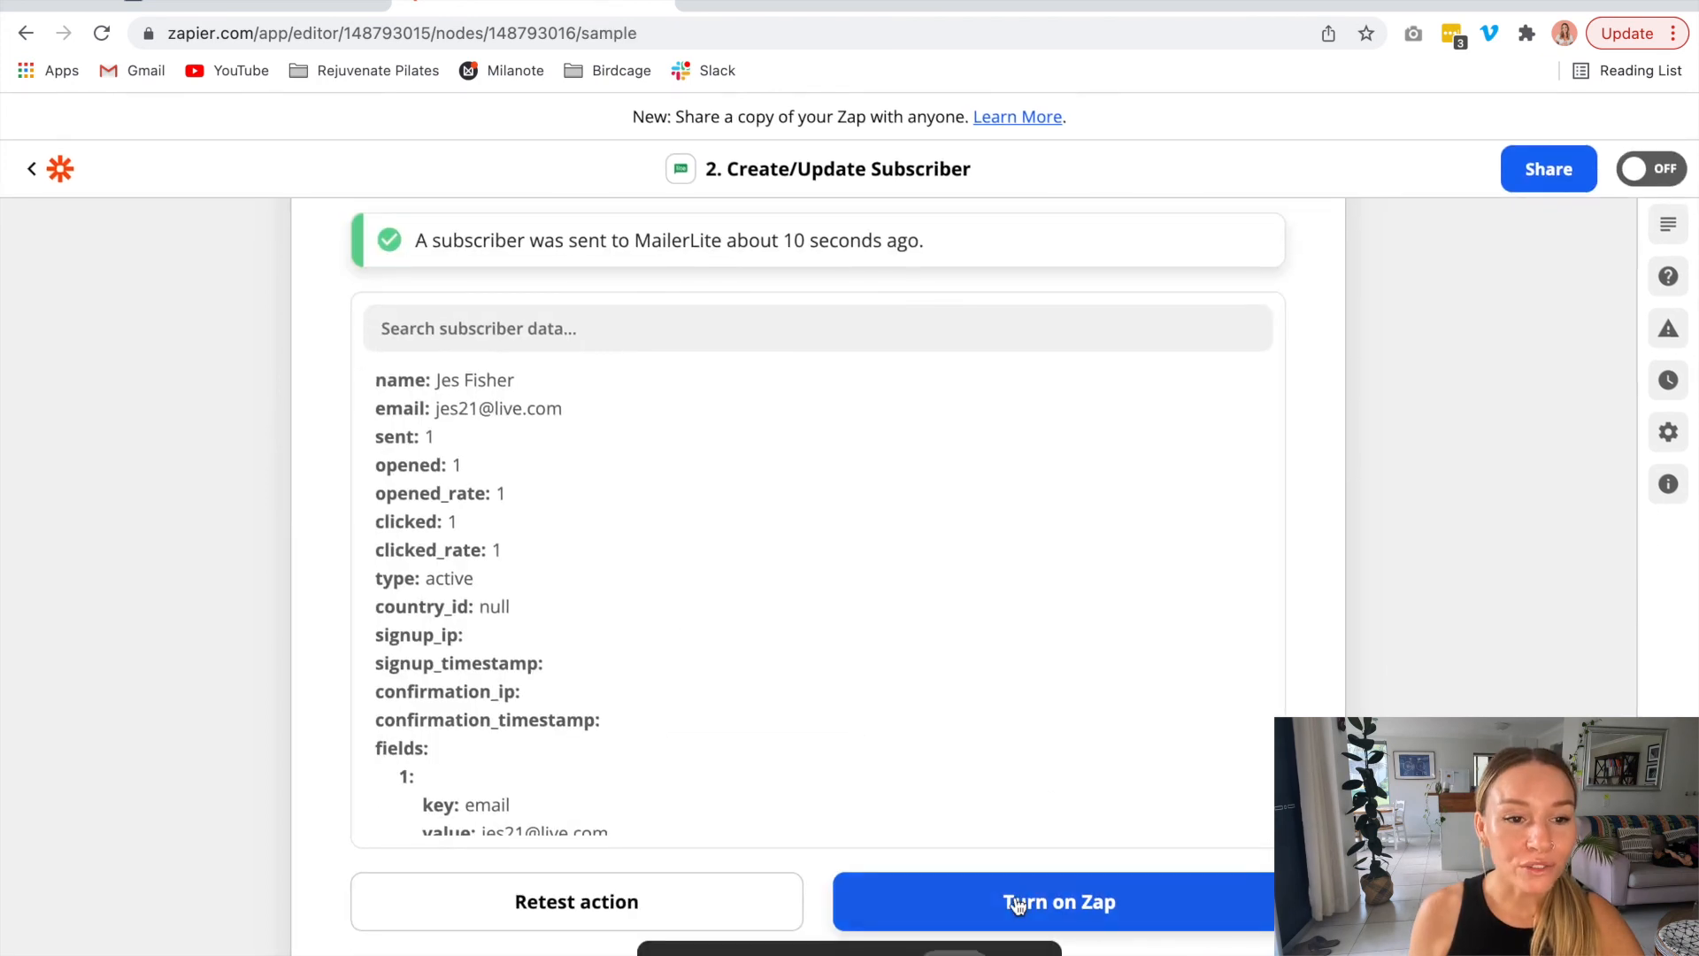
pyautogui.scroll(1, 598, 766)
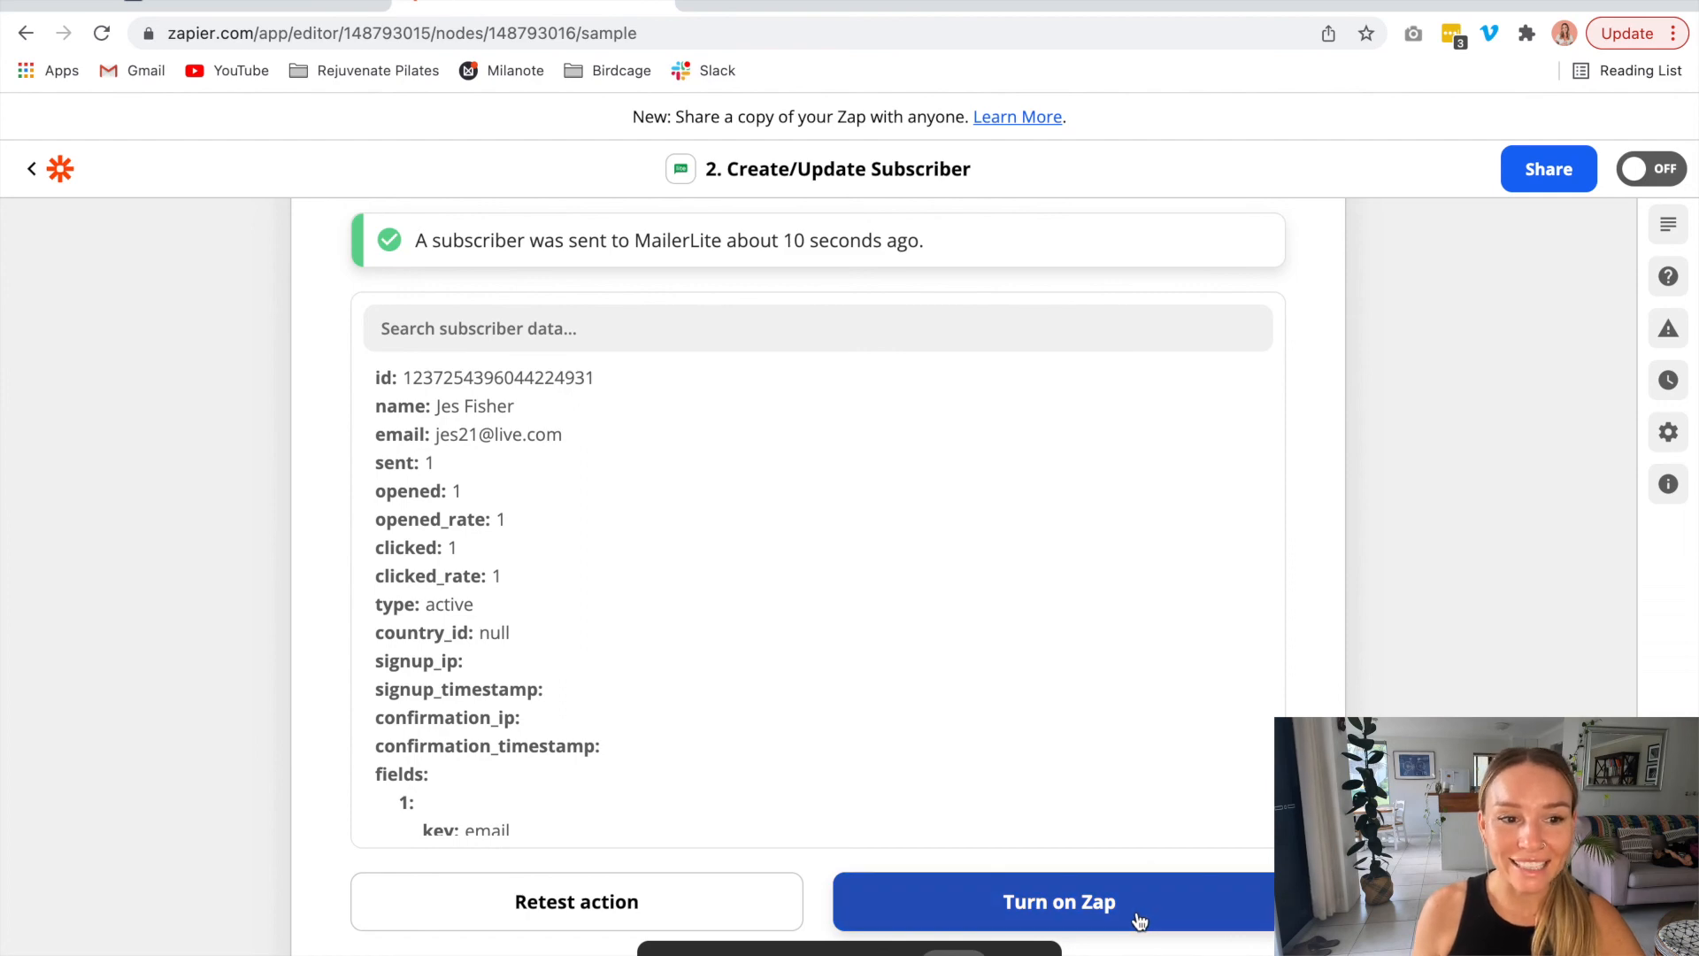
pyautogui.scroll(8, 799, 745)
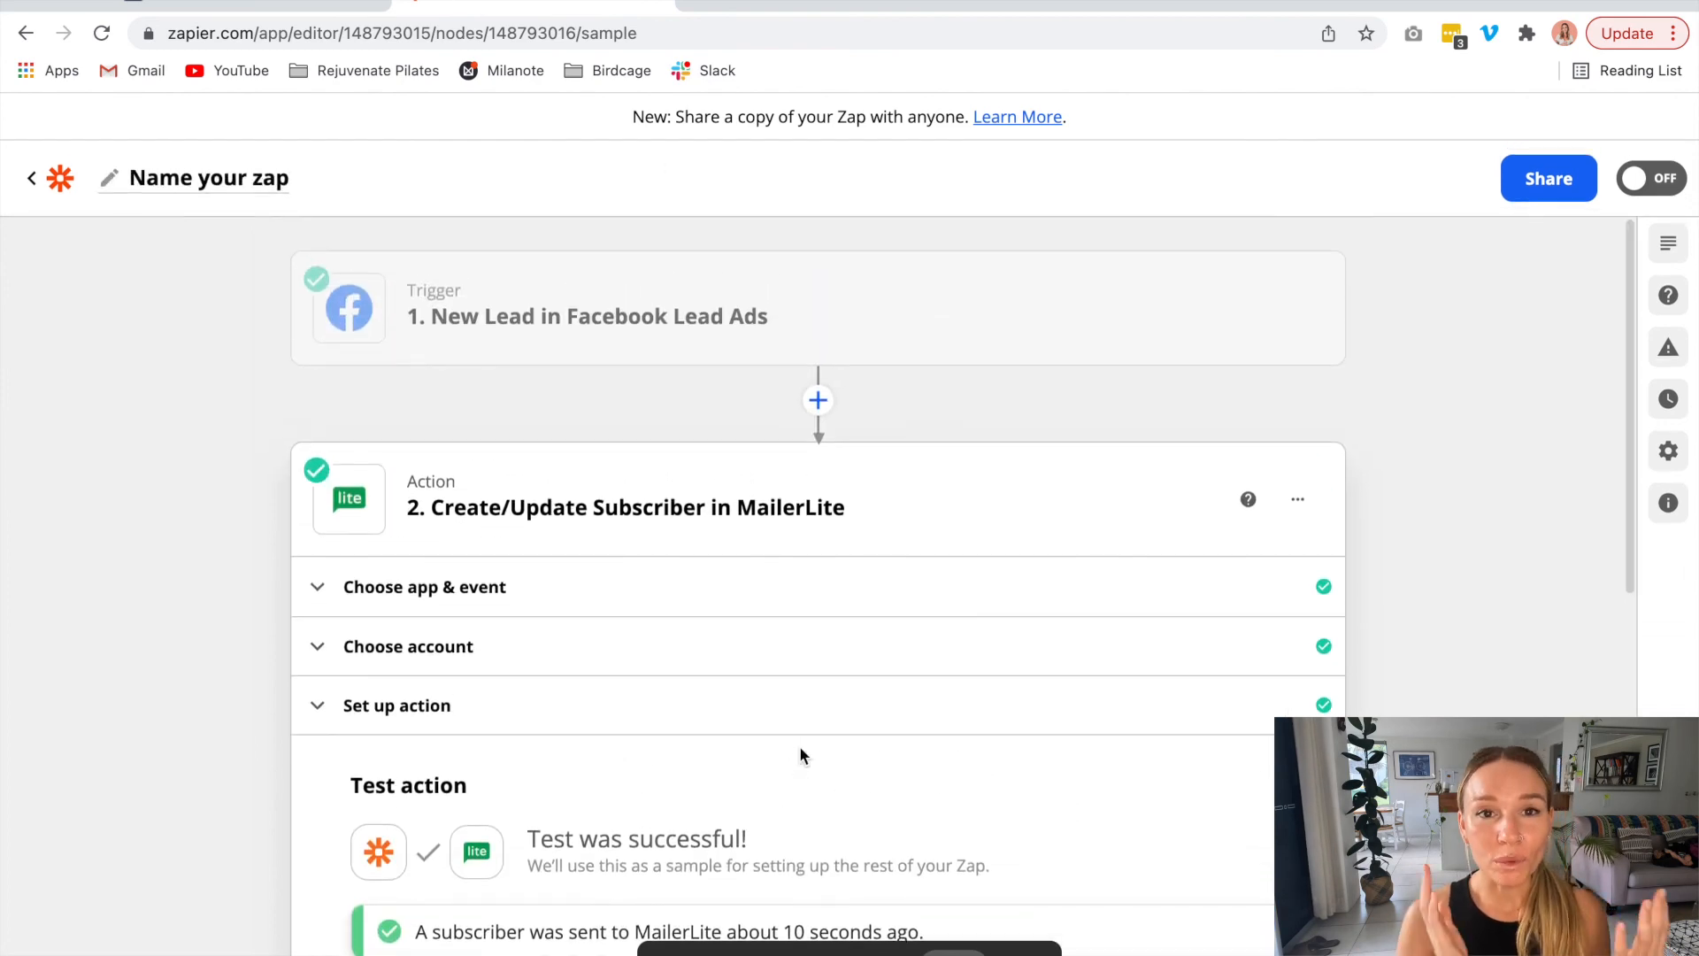